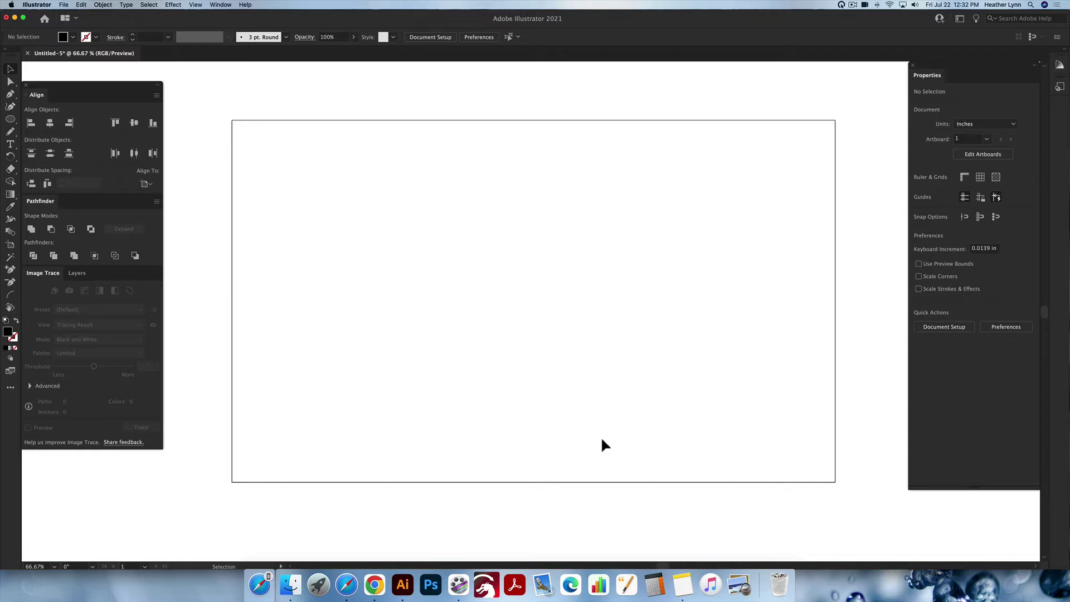
- Switch to the Ellipse tool (L) on the blank artboard
{"action": "scroll", "coordinate": [515, 440], "scroll_direction": "up", "scroll_amount": 1}
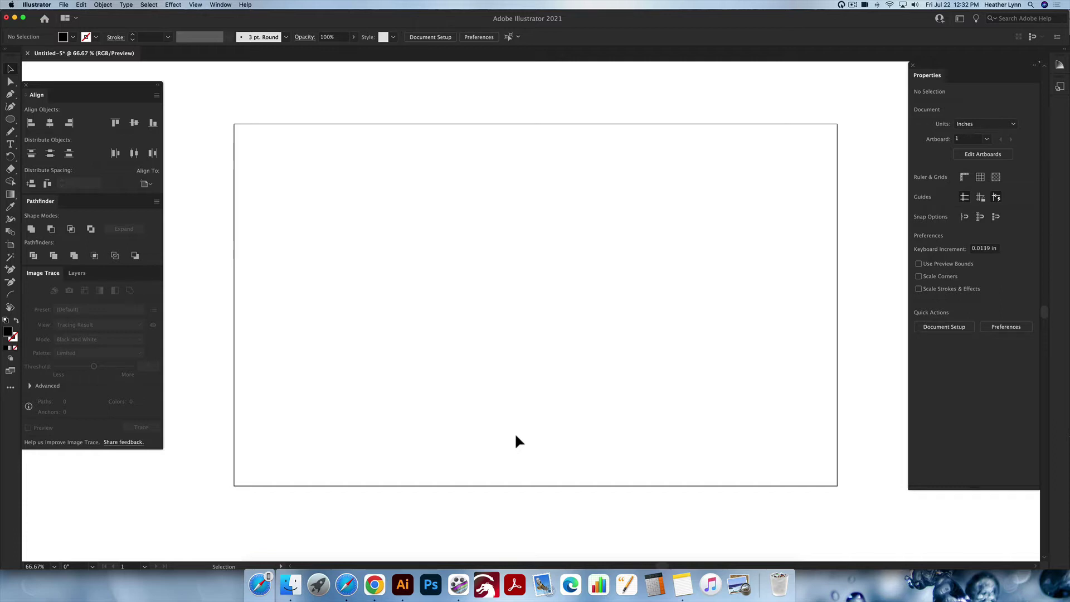
{"action": "scroll", "coordinate": [514, 433], "scroll_direction": "up", "scroll_amount": 1}
{"action": "key", "text": "l"}
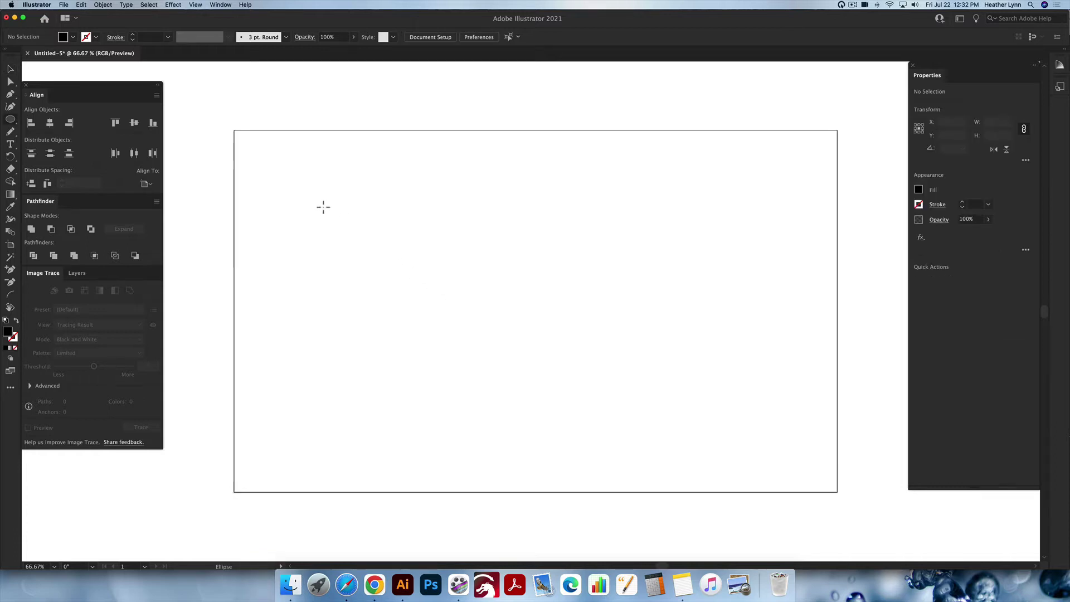
- Draw an unfilled, black-outlined circle at the artboard's upper left
{"action": "left_click_drag", "start_coordinate": [320, 201], "coordinate": [455, 320]}
{"action": "key", "text": "shift+x"}
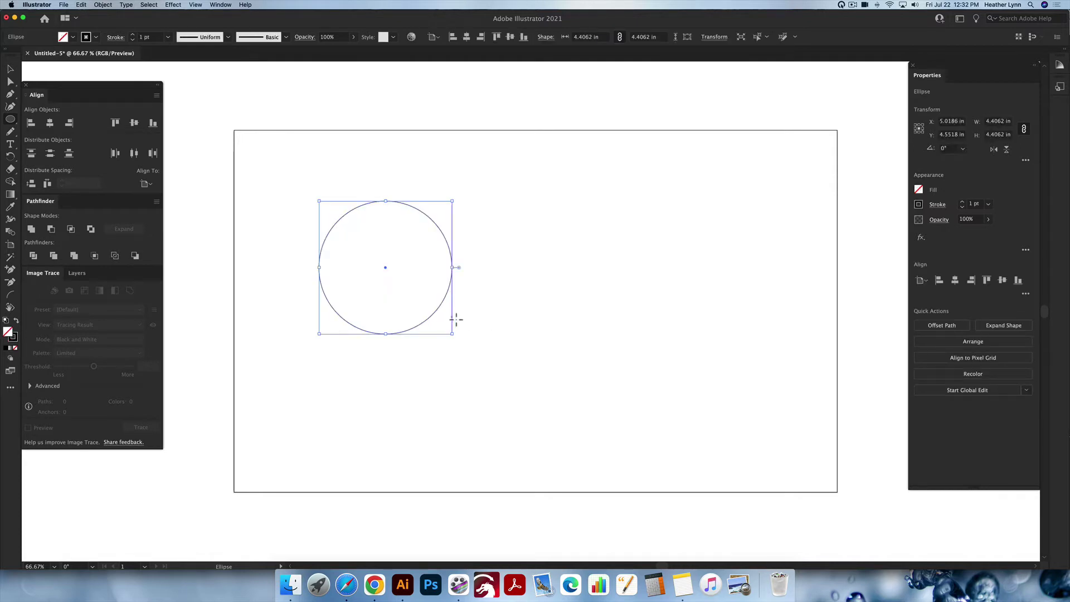
{"action": "key", "text": "v"}
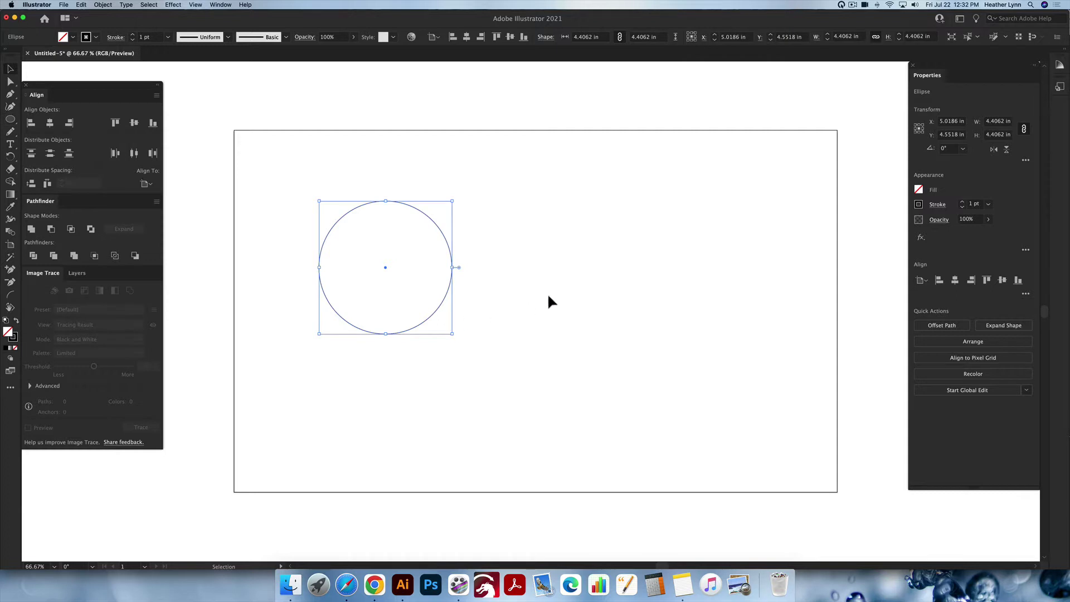
{"action": "left_click", "coordinate": [547, 301]}
- Add an outlined square right of the circle and a hexagon below, nudged slightly lower
{"action": "key", "text": "m"}
{"action": "left_click_drag", "start_coordinate": [529, 185], "coordinate": [671, 328]}
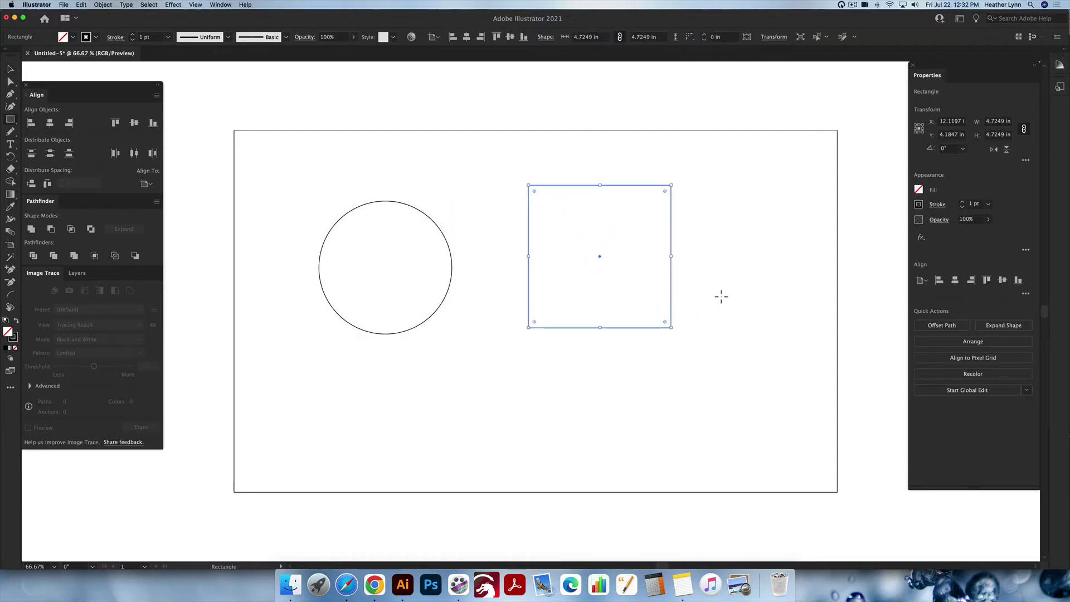
{"action": "key", "text": "shift+m"}
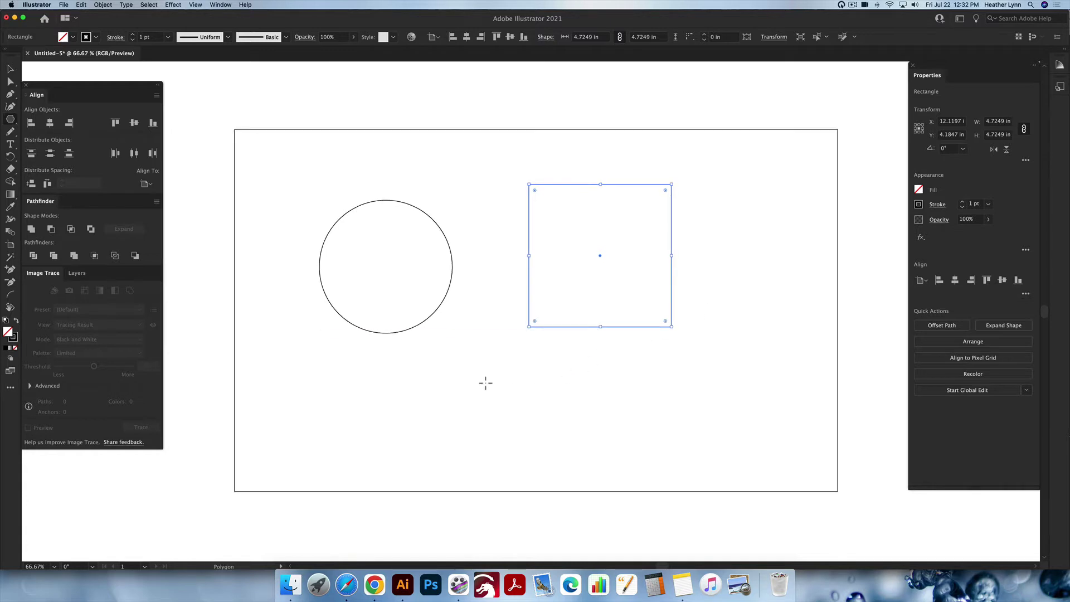
{"action": "left_click_drag", "start_coordinate": [478, 387], "coordinate": [527, 412]}
{"action": "key", "text": "v"}
{"action": "left_click", "coordinate": [548, 427]}
{"action": "left_click", "coordinate": [589, 398]}
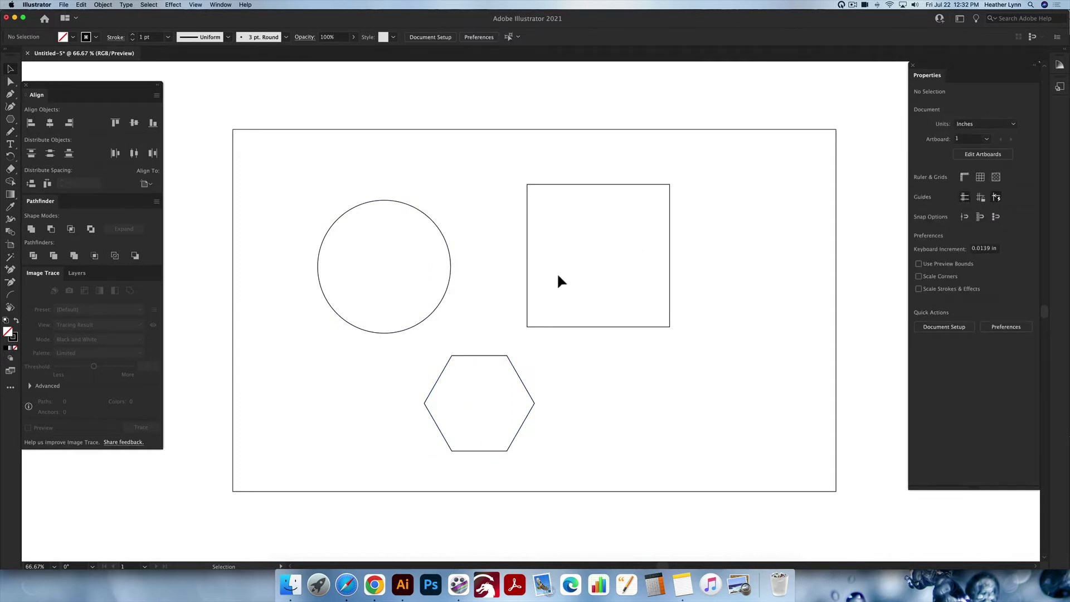
- Pick the Type tool (T) to prepare for adding text in the circle
{"action": "scroll", "coordinate": [351, 247], "scroll_direction": "right", "scroll_amount": 1}
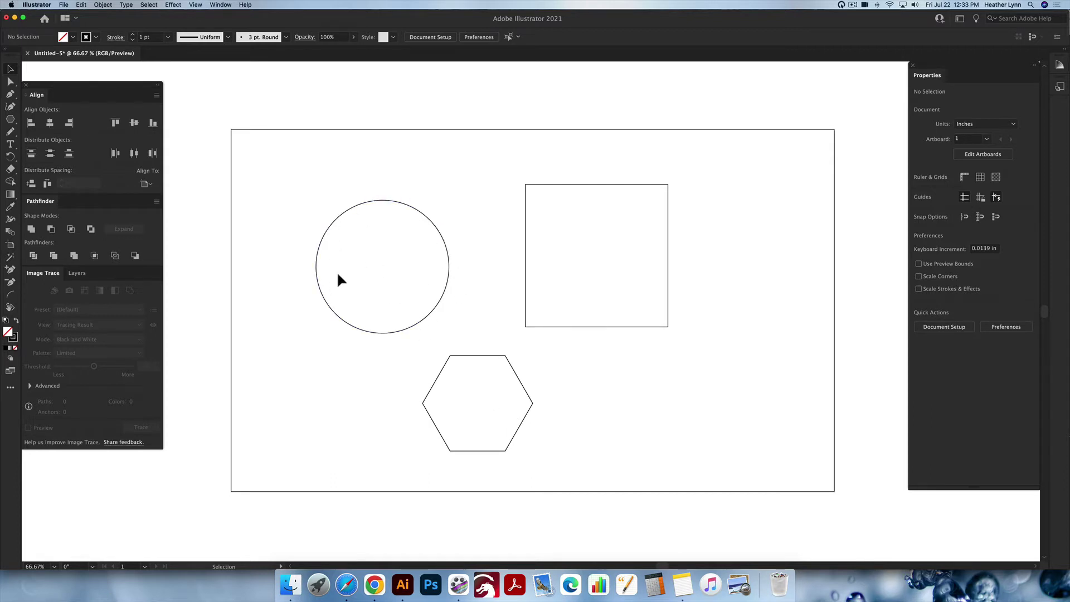
{"action": "scroll", "coordinate": [394, 267], "scroll_direction": "up", "scroll_amount": 1}
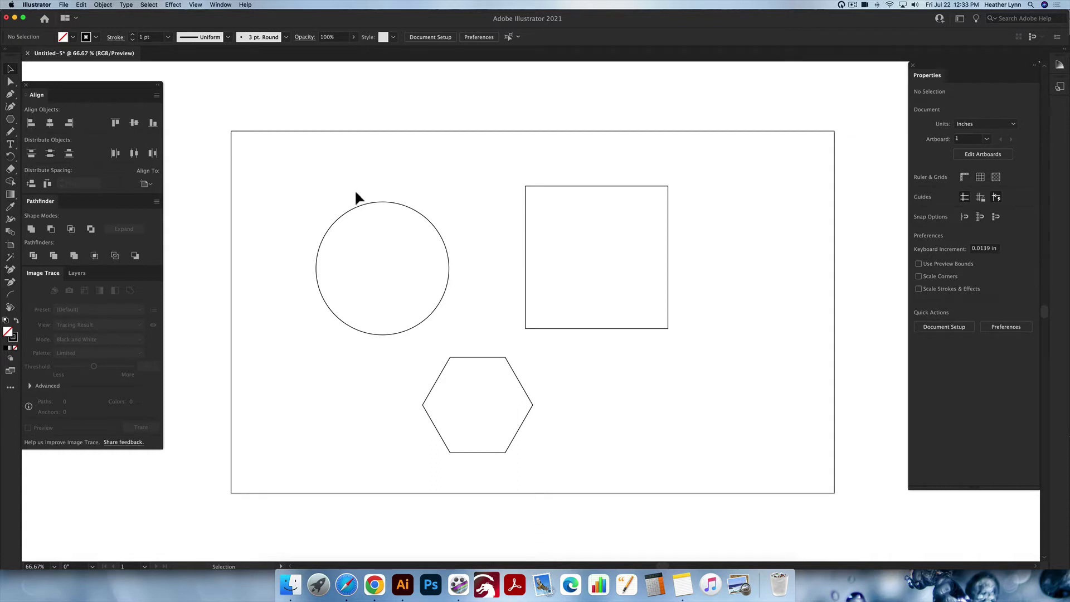
{"action": "key", "text": "t"}
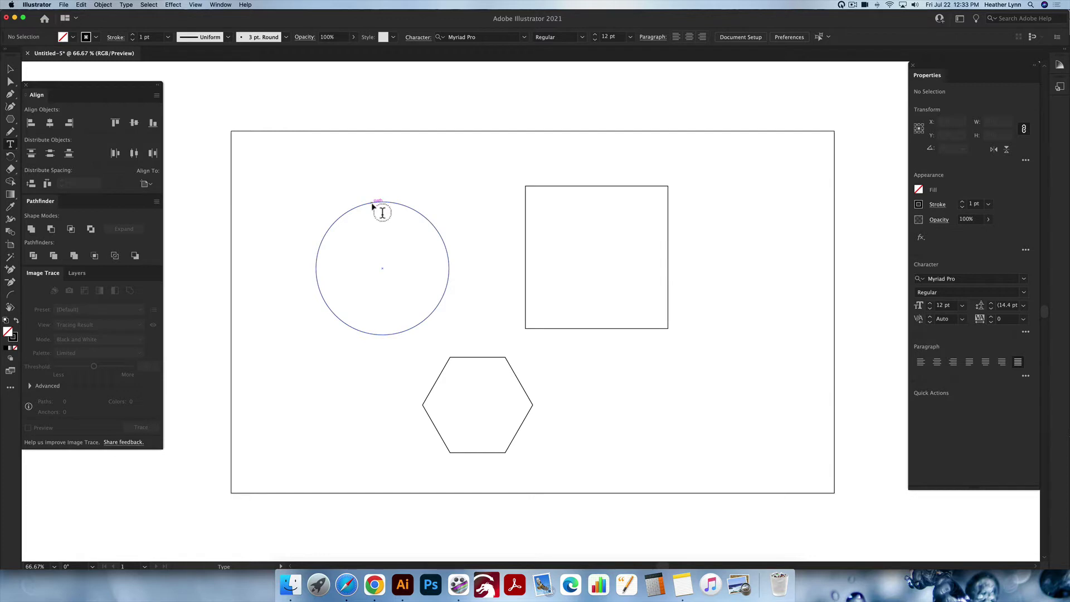
- Fill the circle with Lorem ipsum placeholder text aligned with Justify All Lines
{"action": "left_click", "coordinate": [372, 206]}
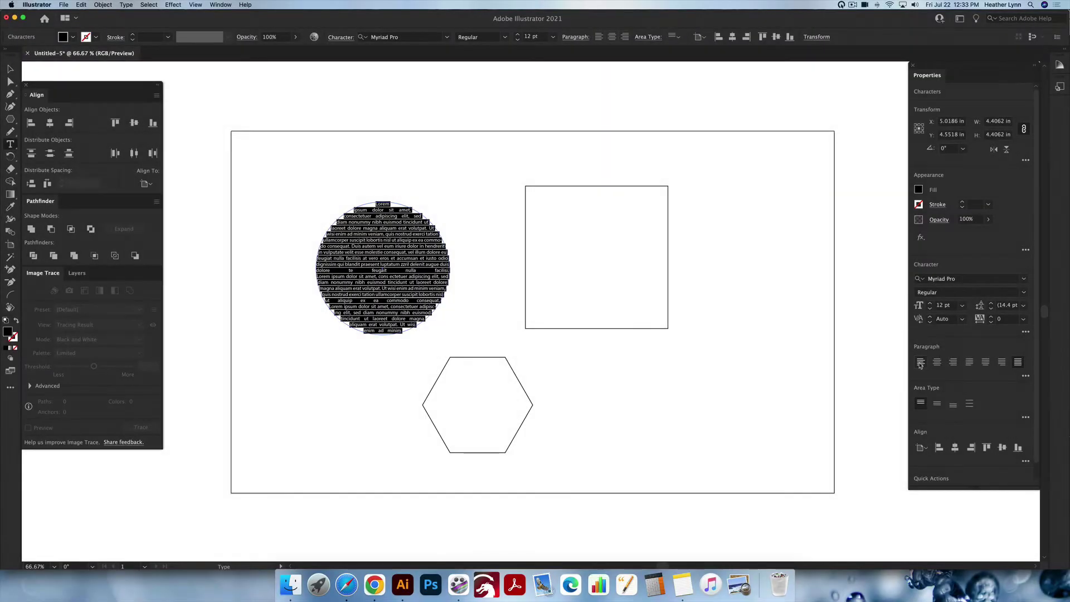
{"action": "left_click", "coordinate": [920, 362]}
{"action": "left_click", "coordinate": [937, 362]}
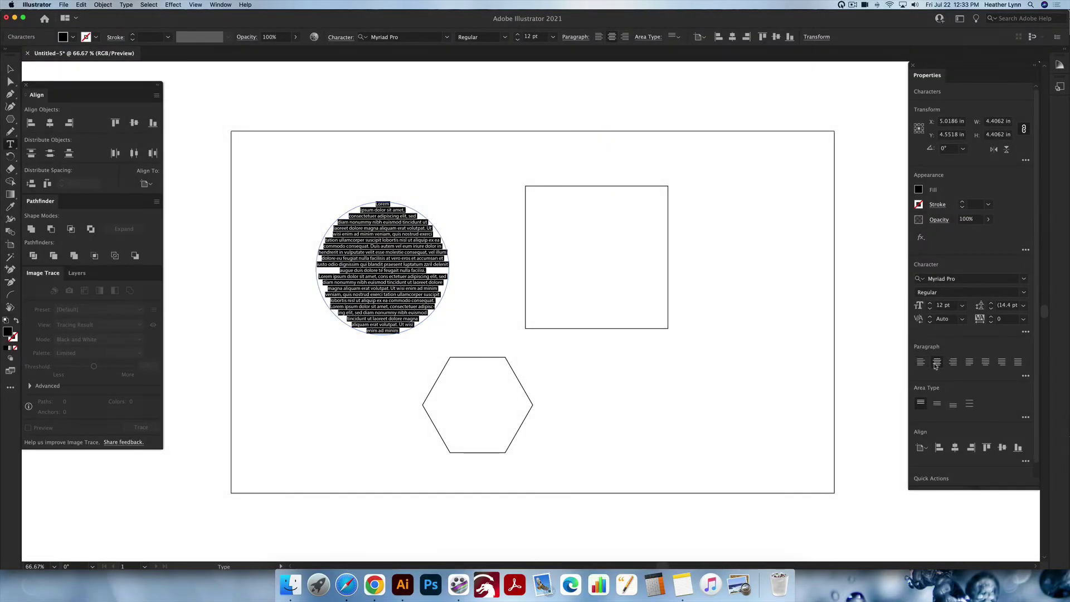
{"action": "left_click", "coordinate": [1018, 363]}
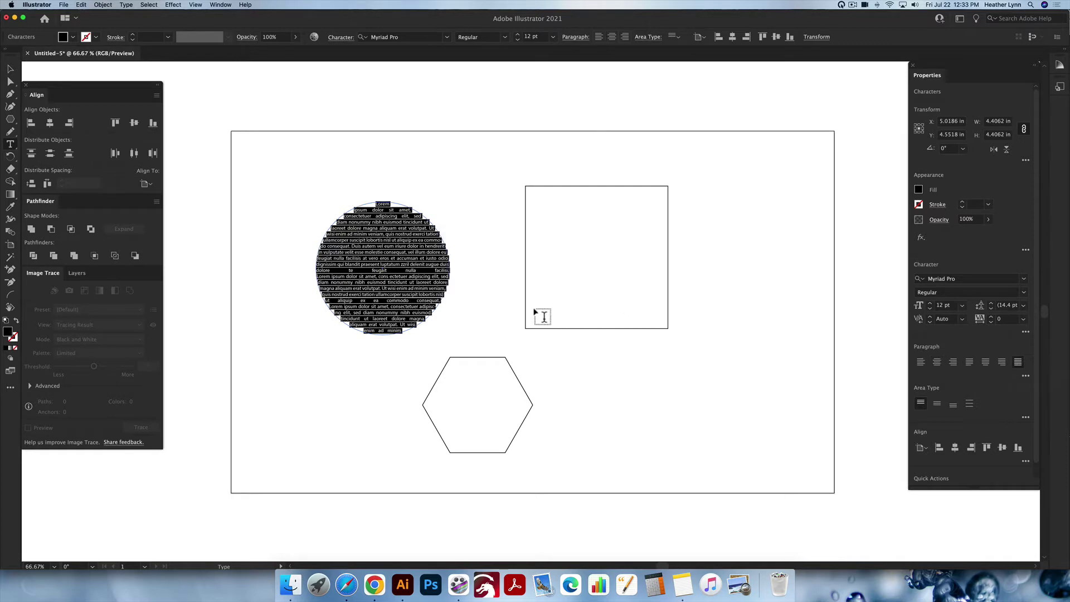
{"action": "key", "text": "Escape"}
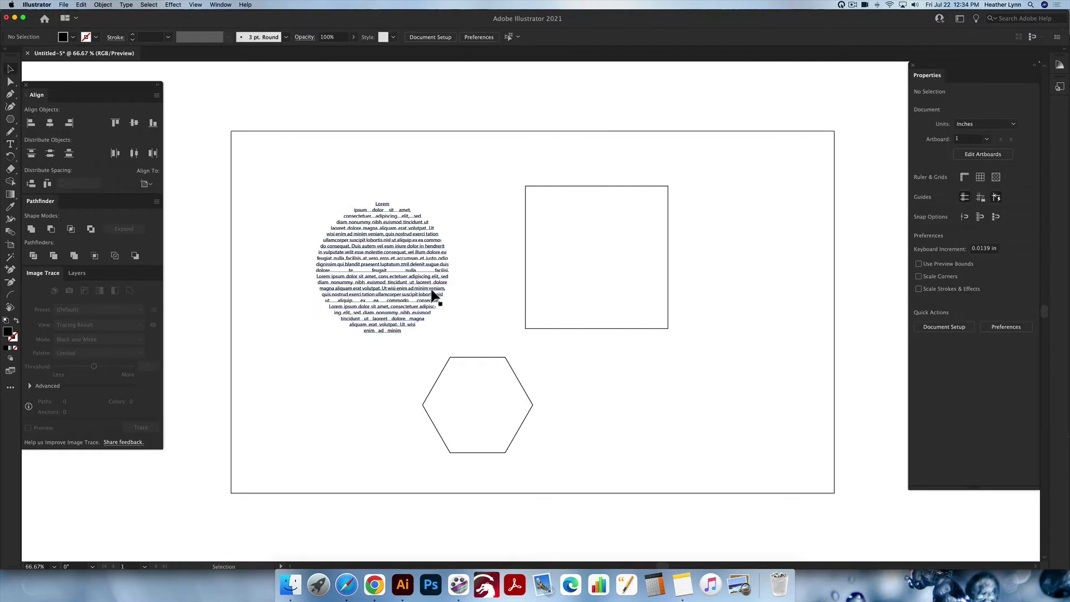
{"action": "left_click", "coordinate": [400, 267]}
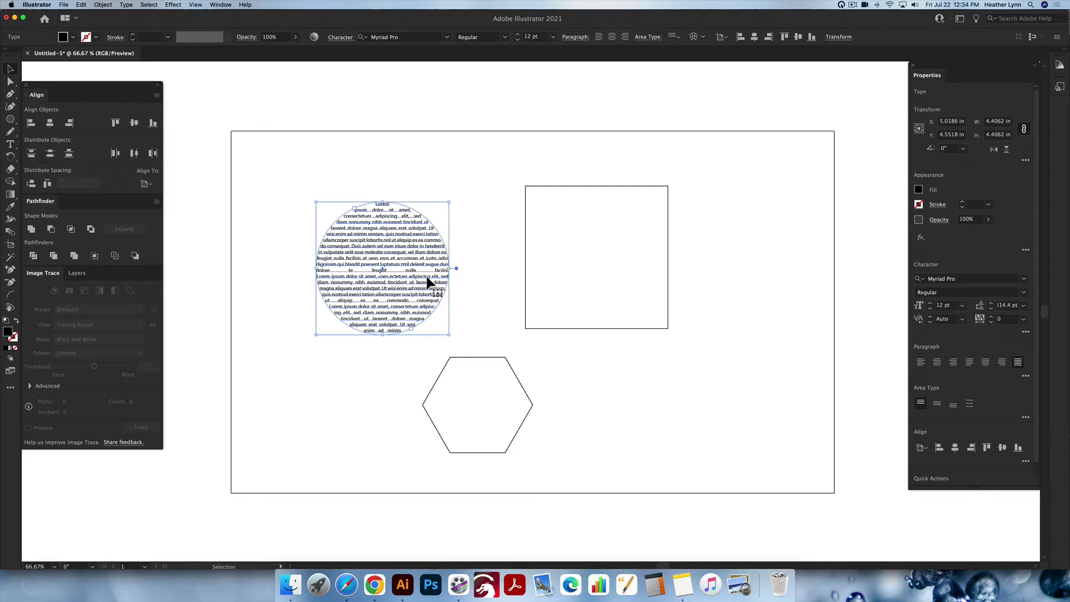
{"action": "left_click", "coordinate": [465, 306]}
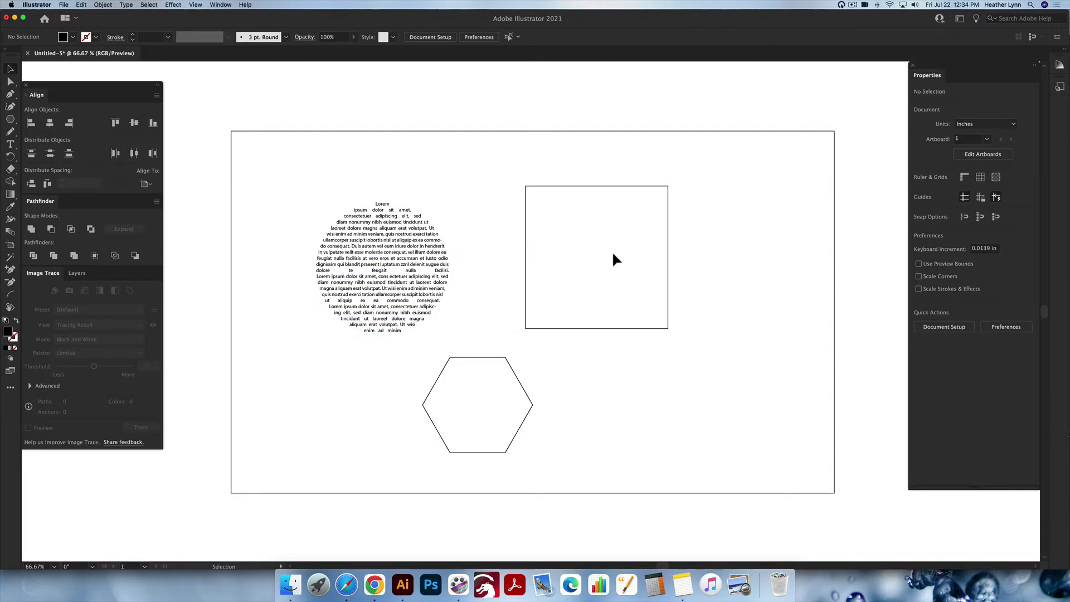
- Put Lorem ipsum area text inside the square's path, then inside the hexagon's path
{"action": "left_click", "coordinate": [10, 143]}
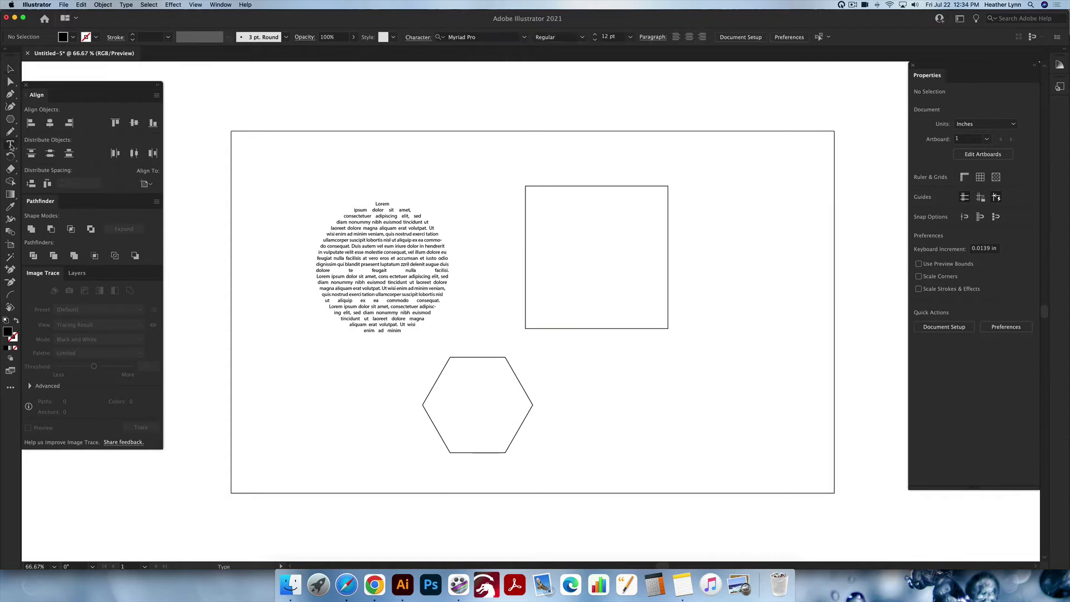
{"action": "scroll", "coordinate": [509, 198], "scroll_direction": "up", "scroll_amount": 1}
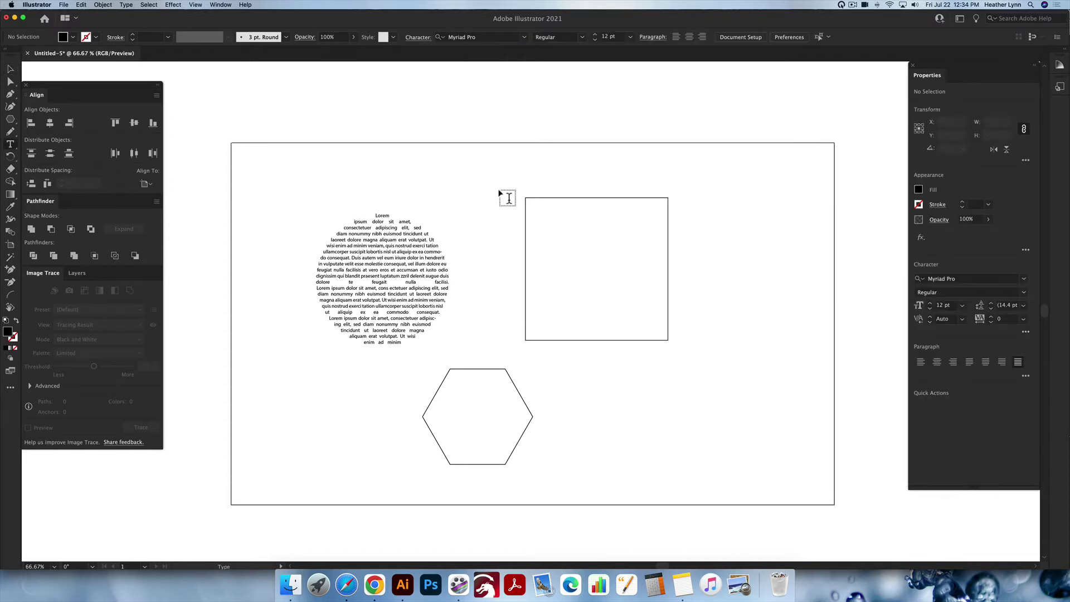
{"action": "left_click", "coordinate": [535, 201]}
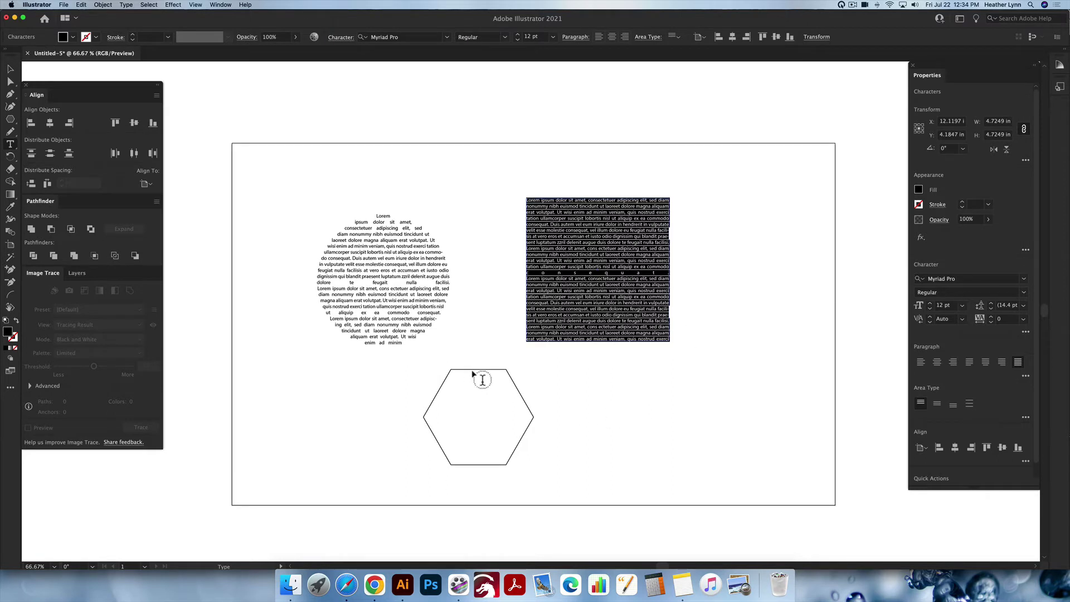
{"action": "key", "text": "super+shift+a"}
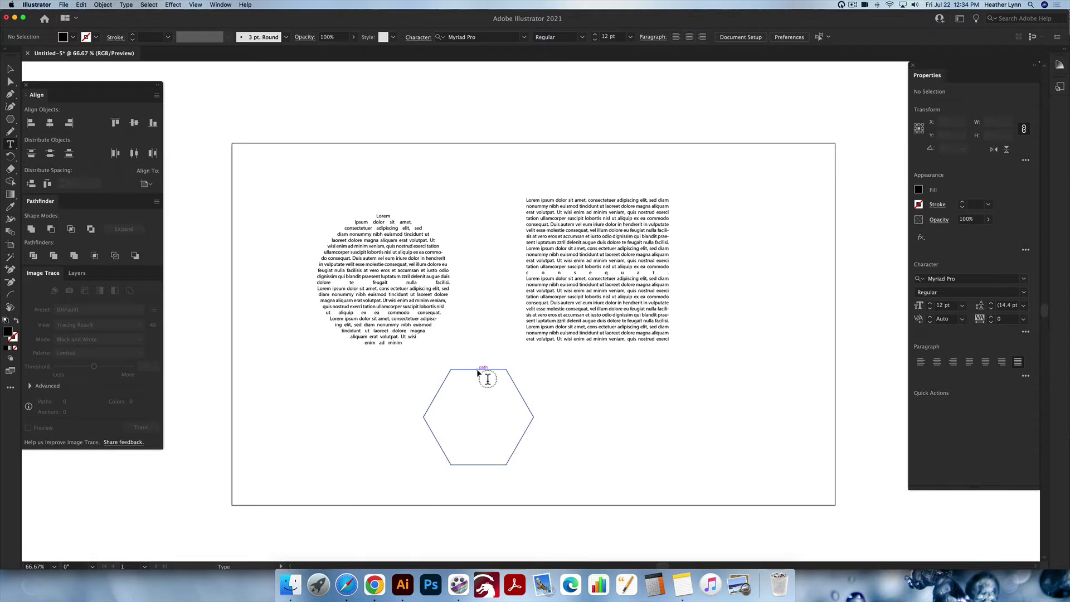
{"action": "left_click", "coordinate": [479, 370]}
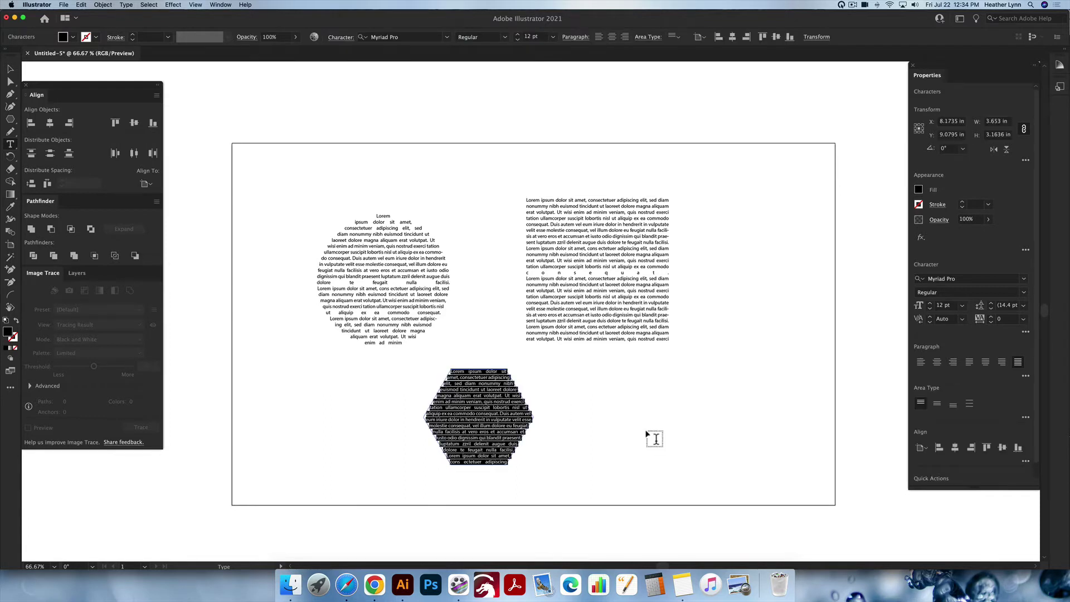
{"action": "key", "text": "super+shift+a"}
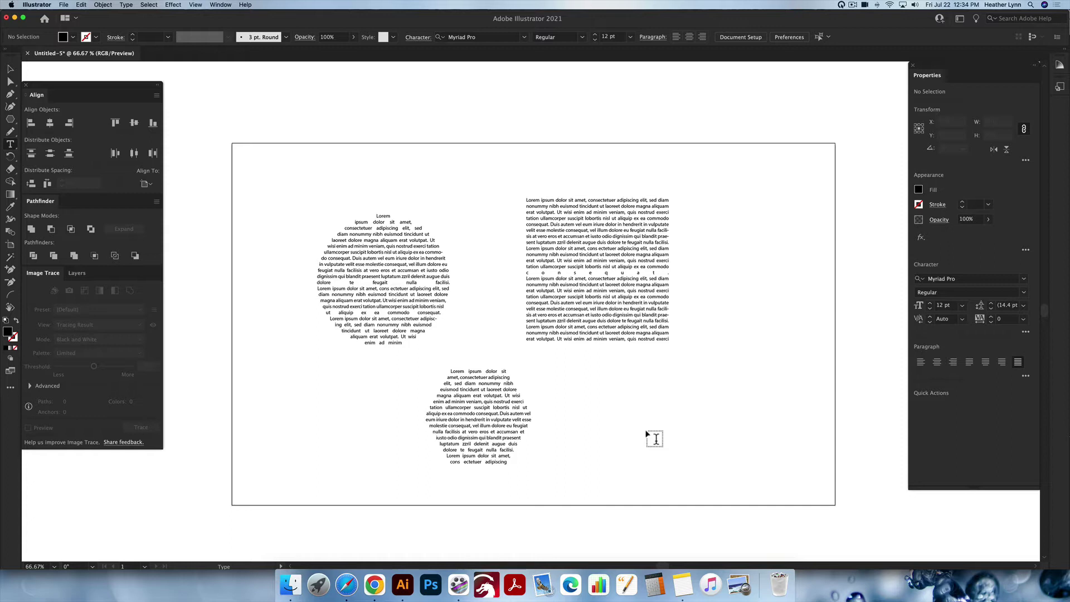
{"action": "scroll", "coordinate": [655, 438], "scroll_direction": "up", "scroll_amount": 1}
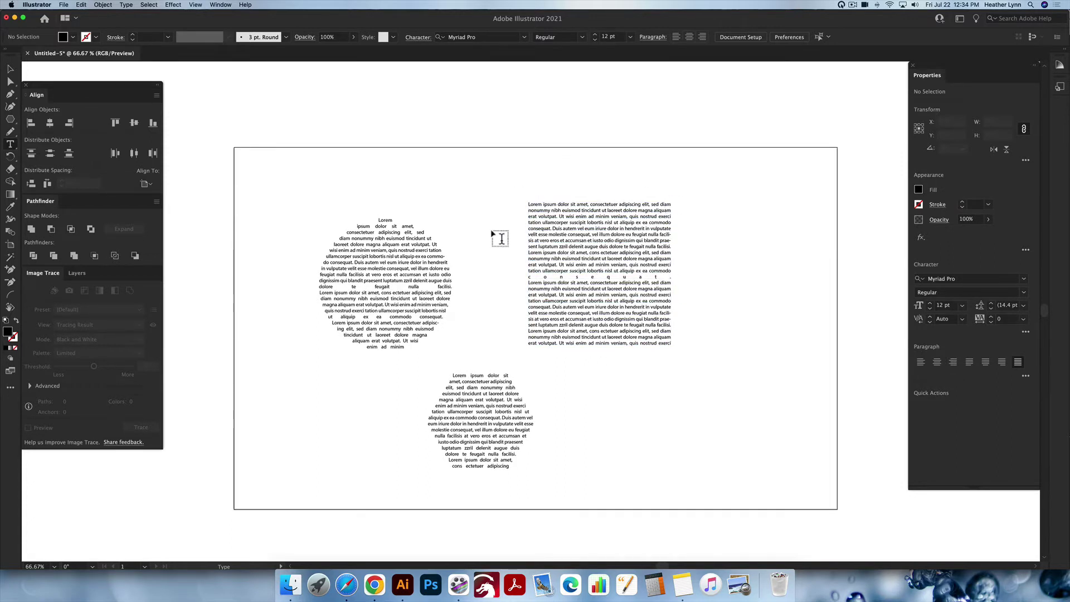
- Select all three text-filled shapes and delete them
{"action": "key", "text": "super+a"}
{"action": "key", "text": "t"}
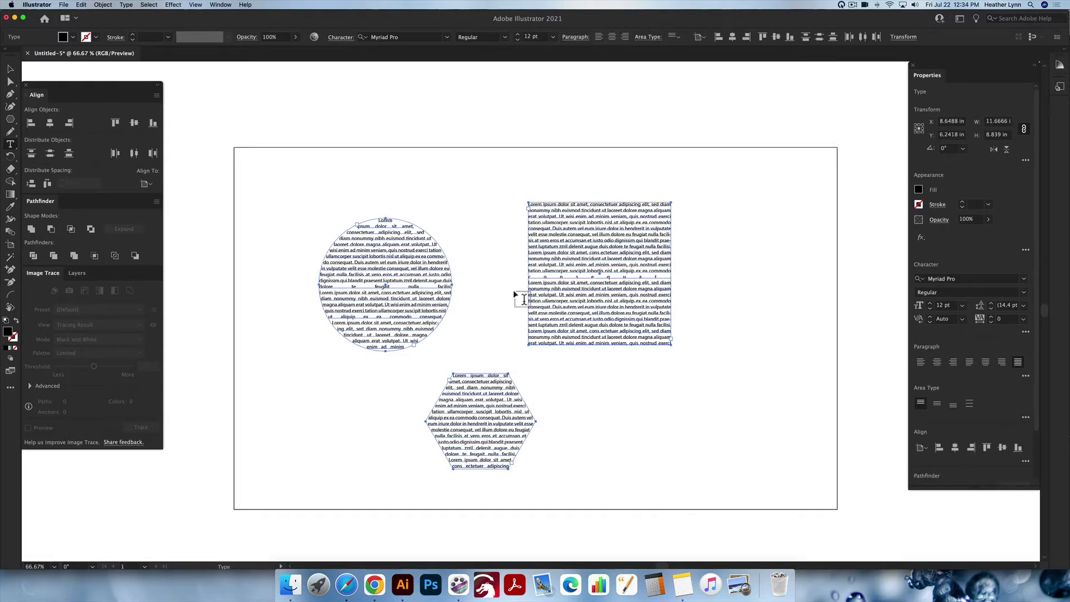
{"action": "key", "text": "Delete"}
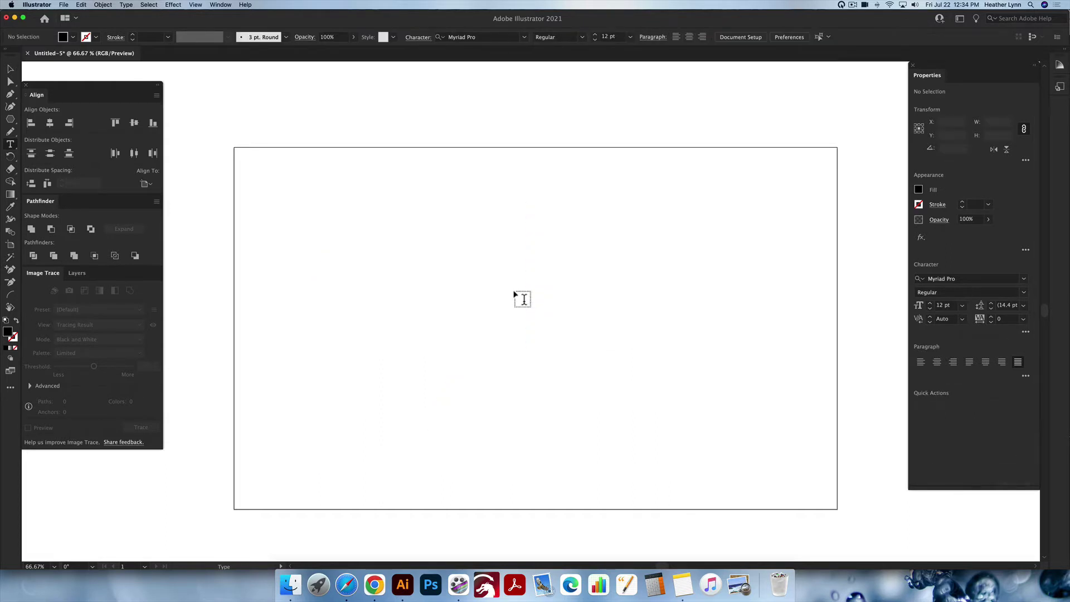
- Redraw an outlined circle, a square to its right, and a larger hexagon below
{"action": "key", "text": "l"}
{"action": "left_click_drag", "start_coordinate": [313, 198], "coordinate": [469, 295]}
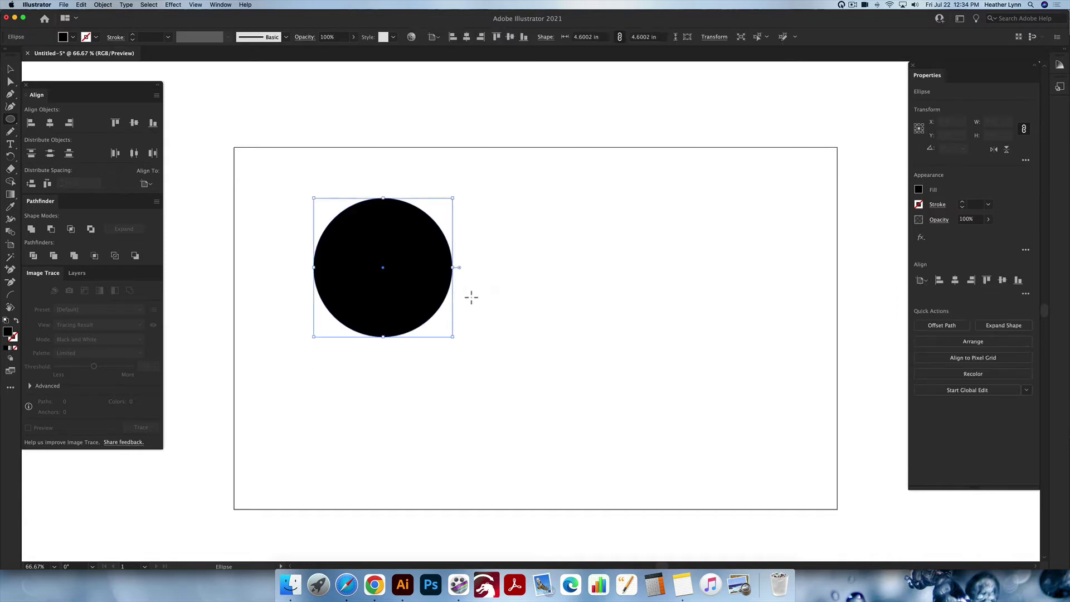
{"action": "key", "text": "shift+x"}
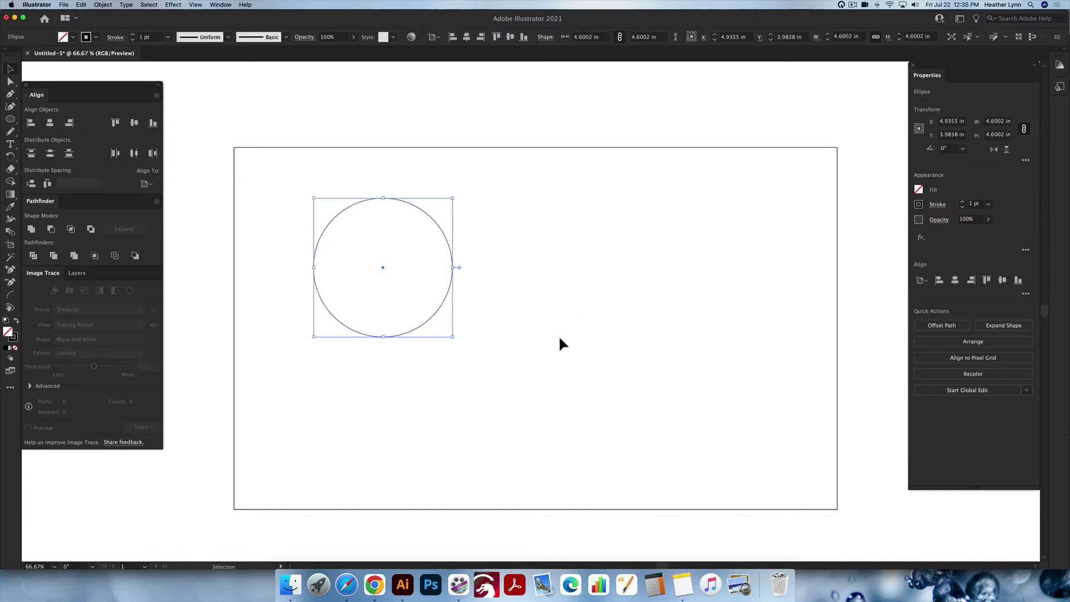
{"action": "key", "text": "m"}
{"action": "left_click_drag", "start_coordinate": [610, 260], "coordinate": [735, 360]}
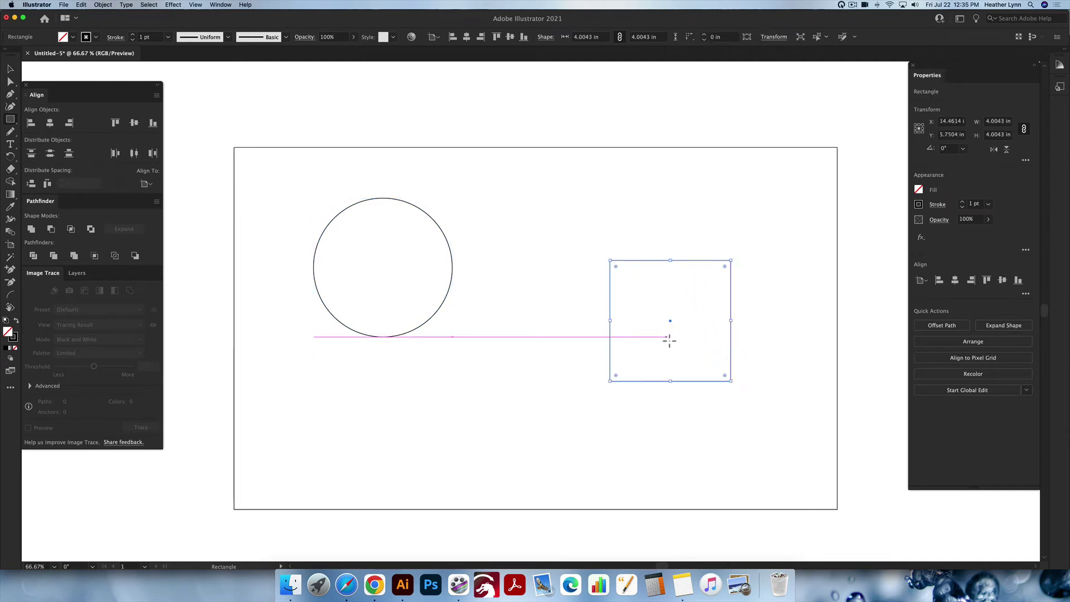
{"action": "left_click_drag", "start_coordinate": [460, 385], "coordinate": [491, 428]}
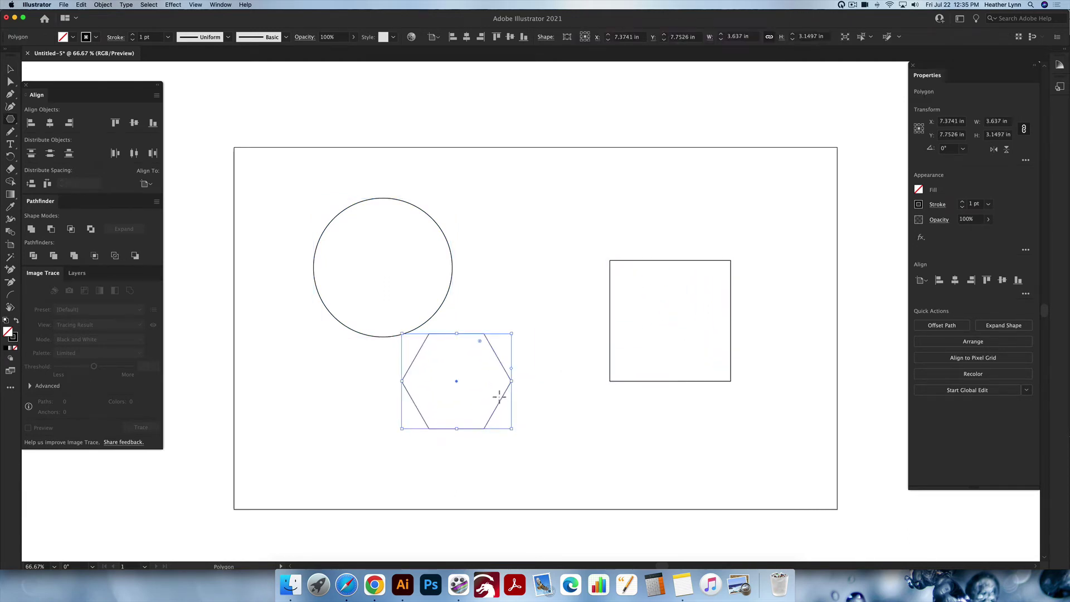
{"action": "key", "text": "v"}
{"action": "left_click_drag", "start_coordinate": [505, 369], "coordinate": [526, 419]}
{"action": "left_click", "coordinate": [543, 328]}
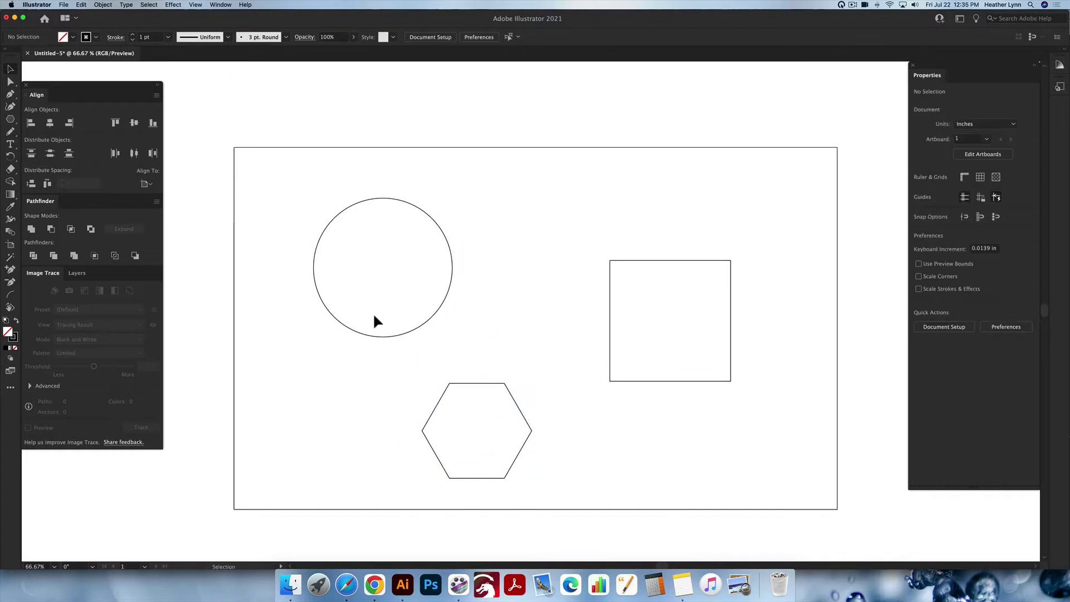
{"action": "left_click", "coordinate": [10, 146]}
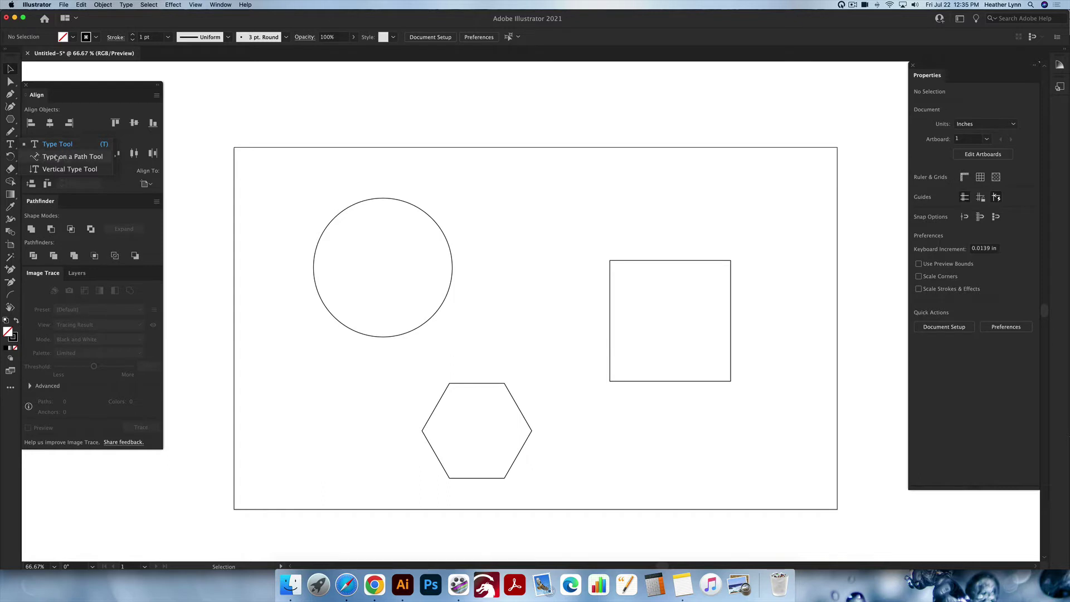
- Run Lorem ipsum around the circle's edge with Type on a Path, sized 26 pt
{"action": "left_click", "coordinate": [80, 161]}
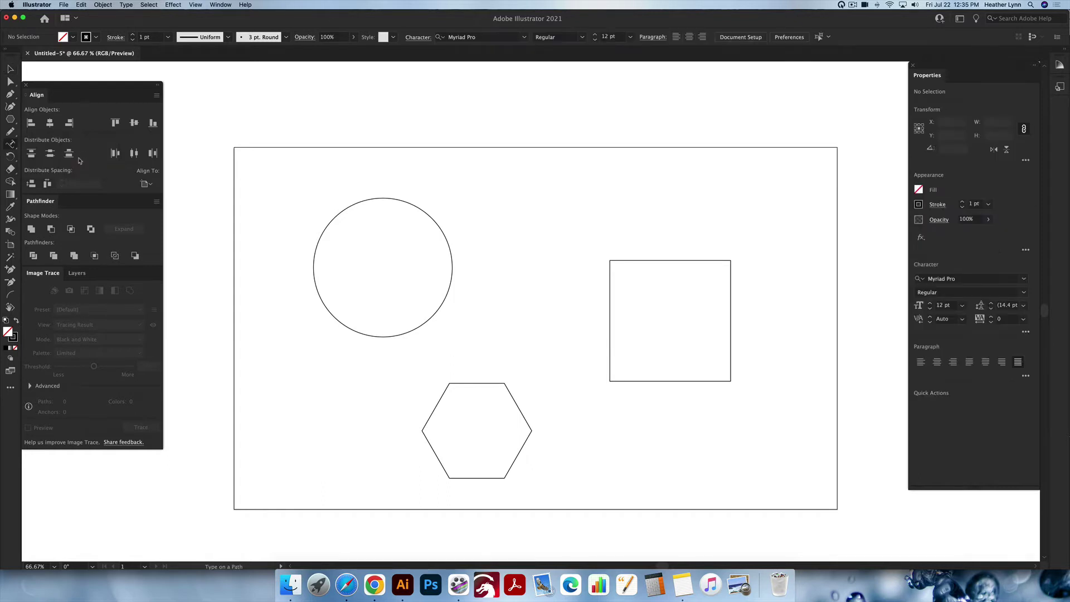
{"action": "left_click", "coordinate": [402, 202]}
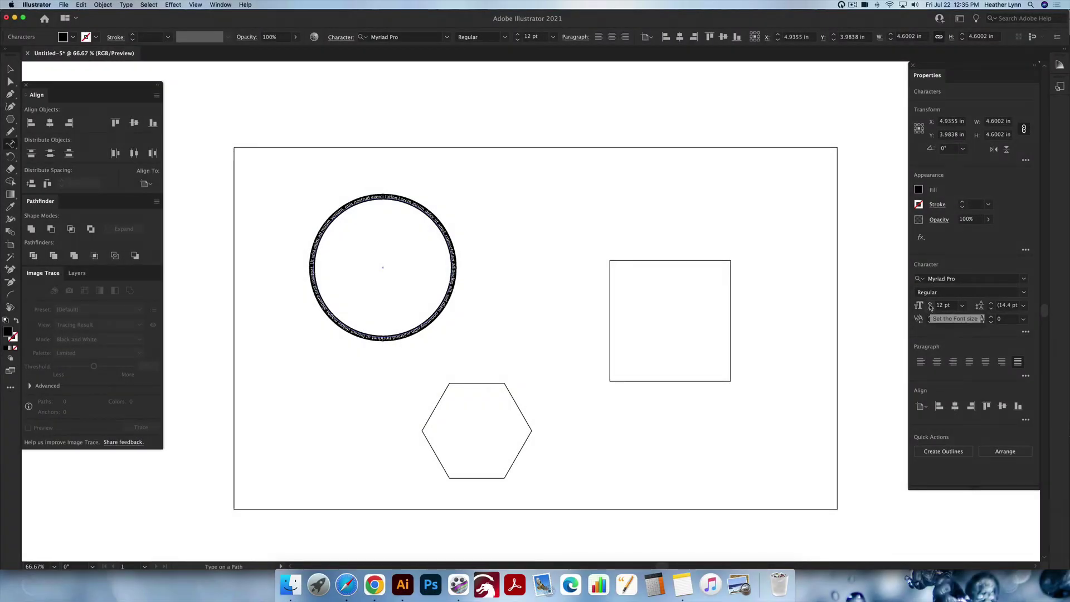
{"action": "left_click", "coordinate": [930, 303]}
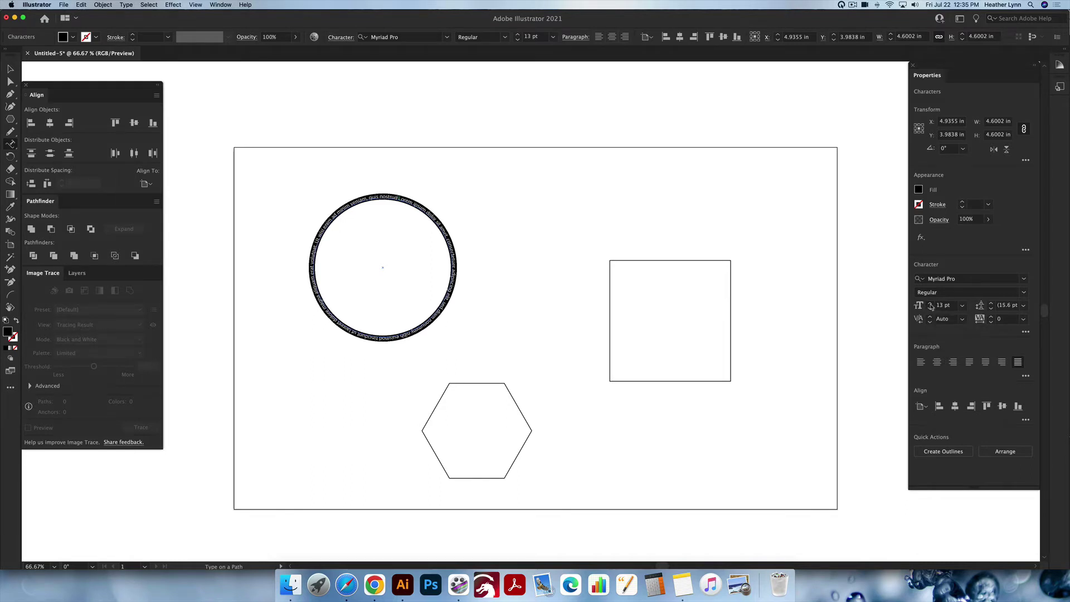
{"action": "left_click", "coordinate": [930, 303]}
{"action": "left_click", "coordinate": [931, 303]}
{"action": "left_click", "coordinate": [931, 303]}
{"action": "left_click", "coordinate": [930, 303]}
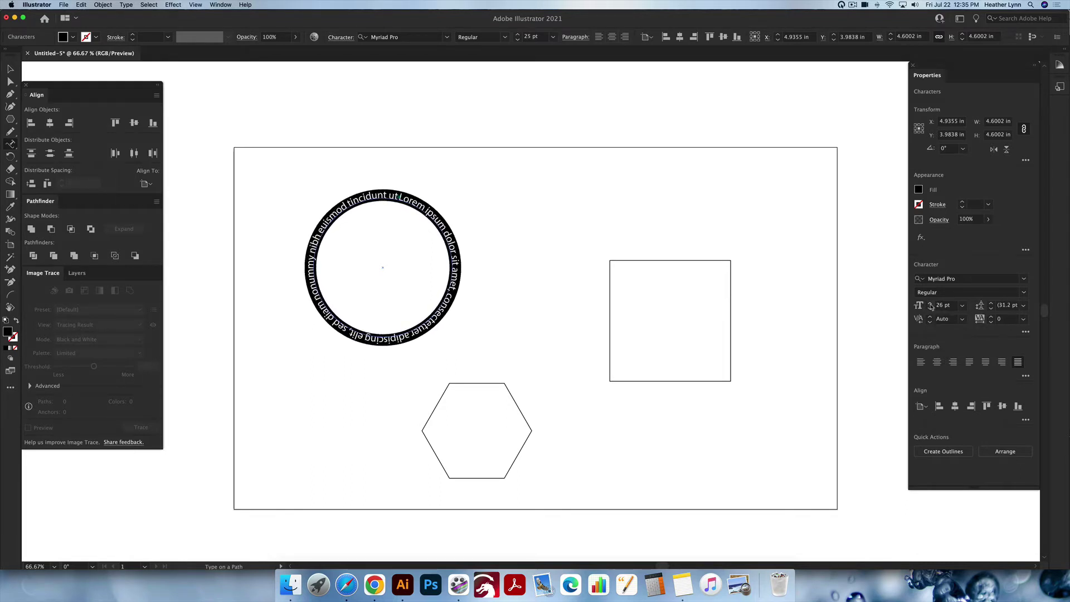
{"action": "left_click", "coordinate": [931, 303]}
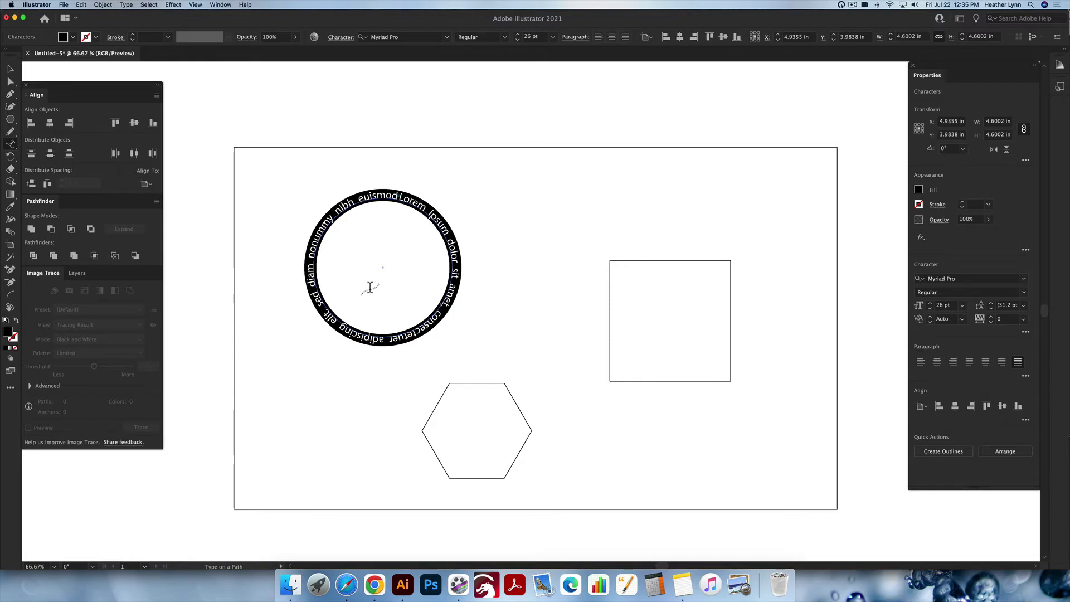
{"action": "left_click", "coordinate": [533, 206]}
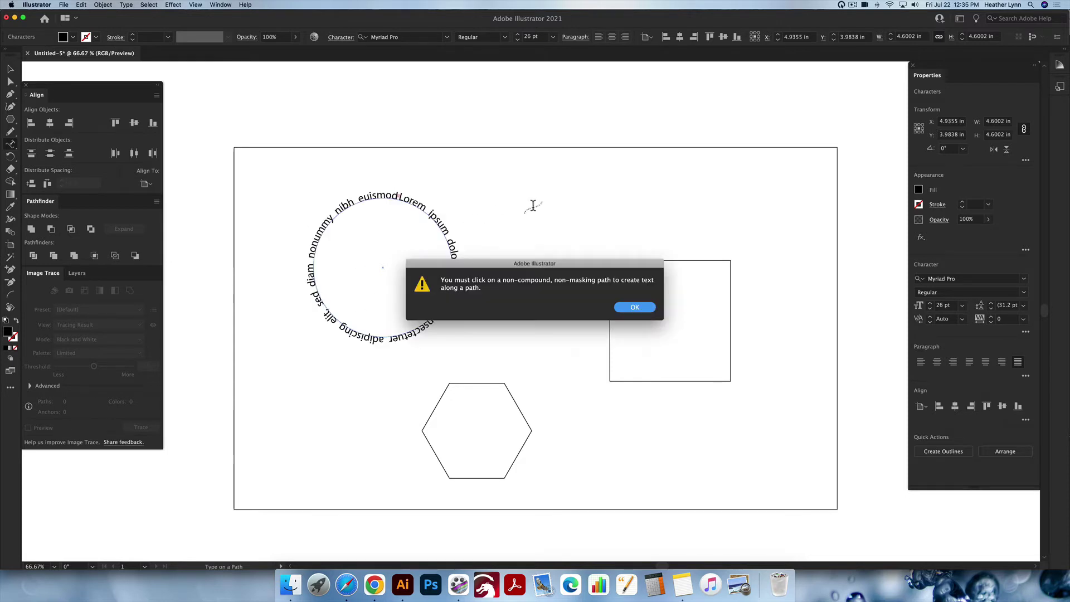
{"action": "key", "text": "Return"}
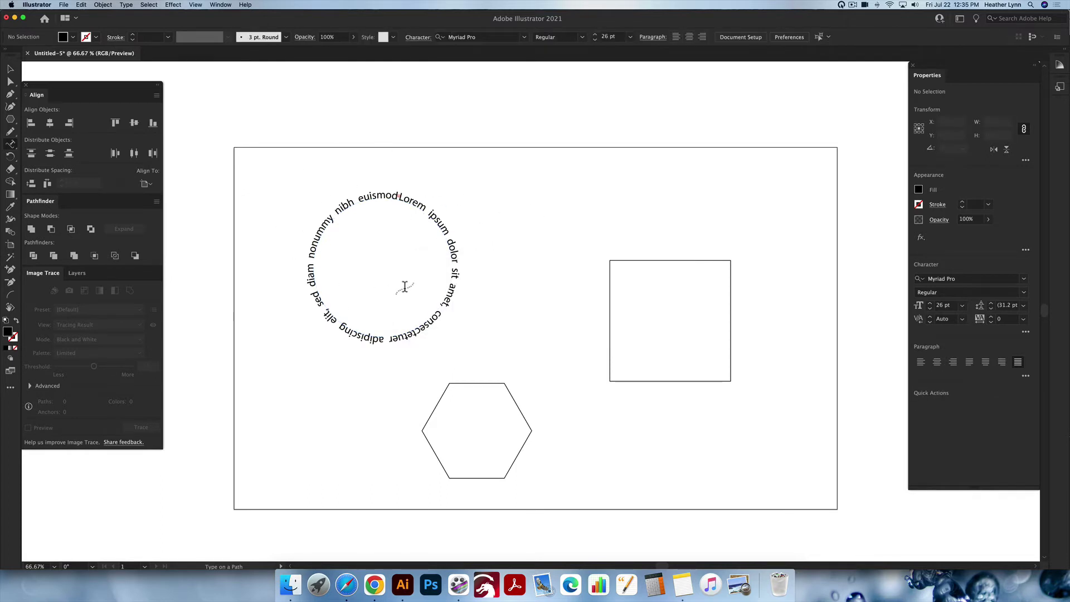
{"action": "key", "text": "v"}
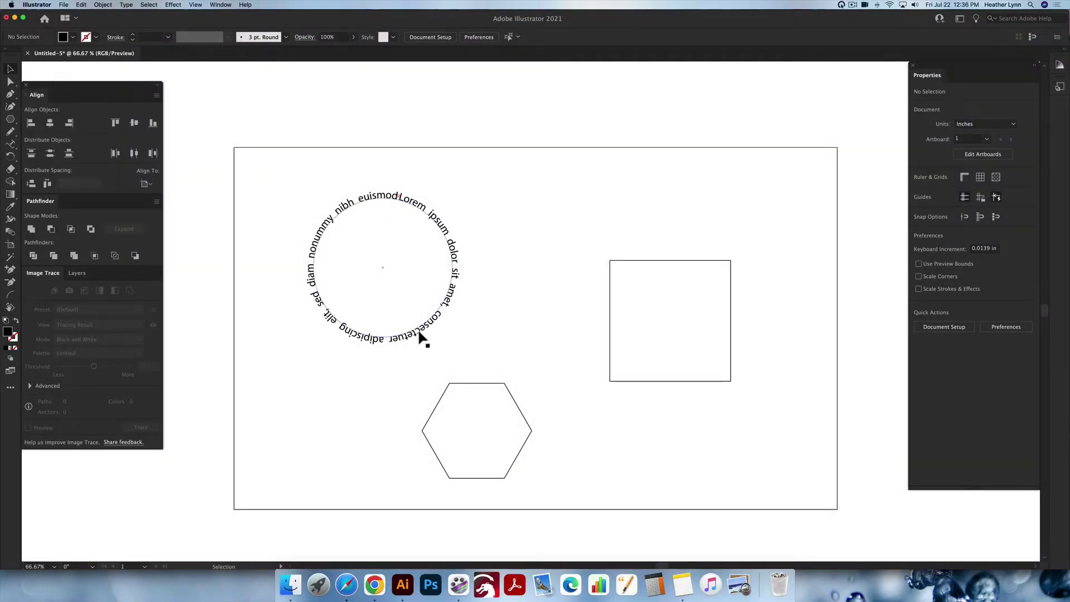
- Flip the circle's path text inside so it reads upright along the lower arc
{"action": "left_click", "coordinate": [418, 332]}
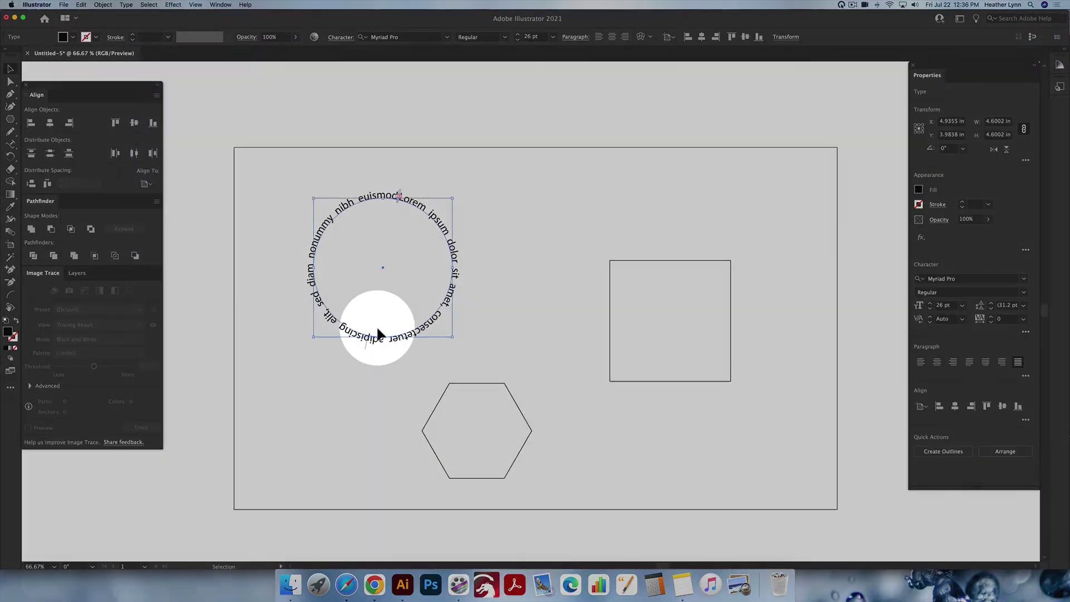
{"action": "scroll", "coordinate": [376, 325], "scroll_direction": "up", "scroll_amount": 4}
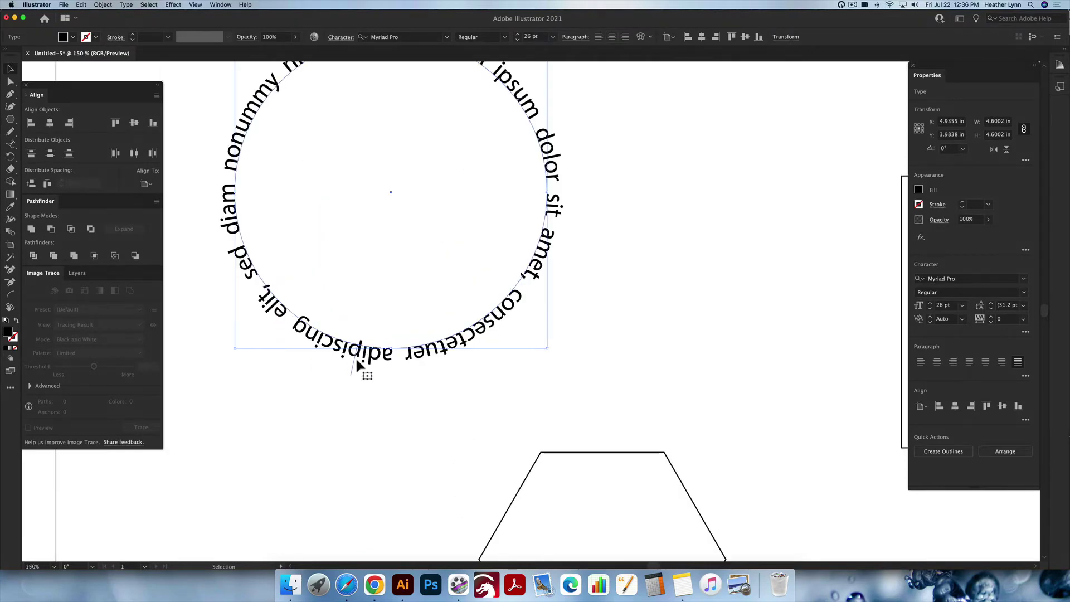
{"action": "scroll", "coordinate": [351, 373], "scroll_direction": "up", "scroll_amount": 4}
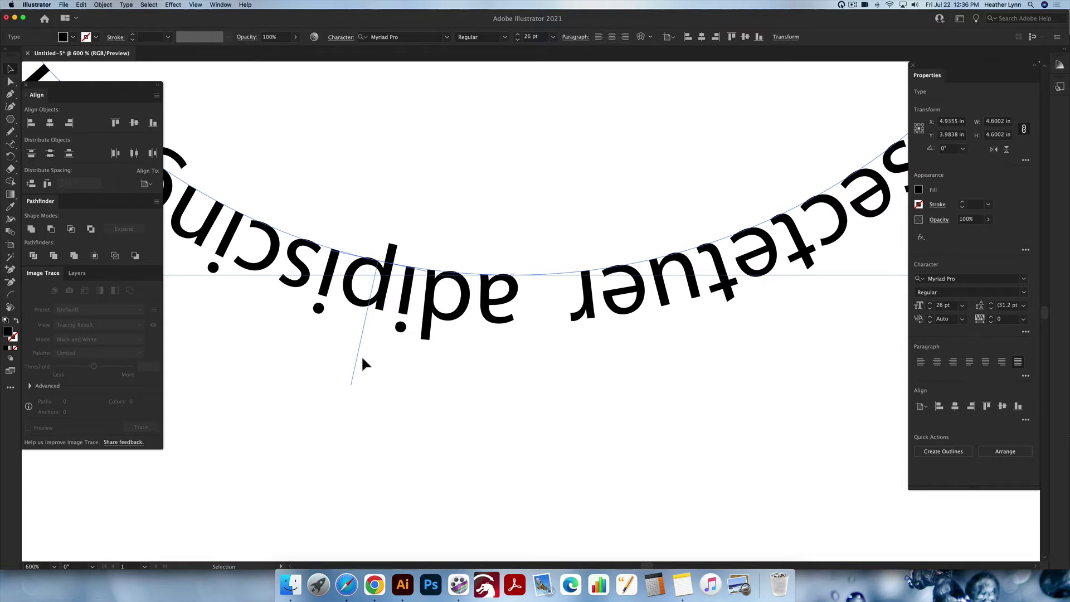
{"action": "left_click_drag", "start_coordinate": [357, 372], "coordinate": [389, 228]}
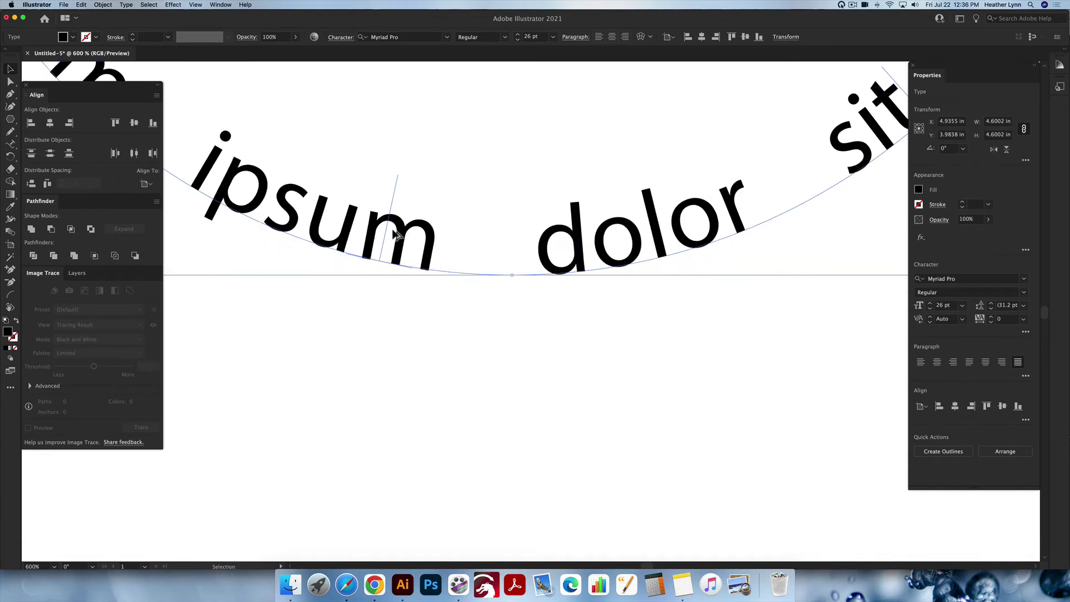
{"action": "scroll", "coordinate": [391, 226], "scroll_direction": "down", "scroll_amount": 4}
{"action": "scroll", "coordinate": [391, 226], "scroll_direction": "up", "scroll_amount": 5}
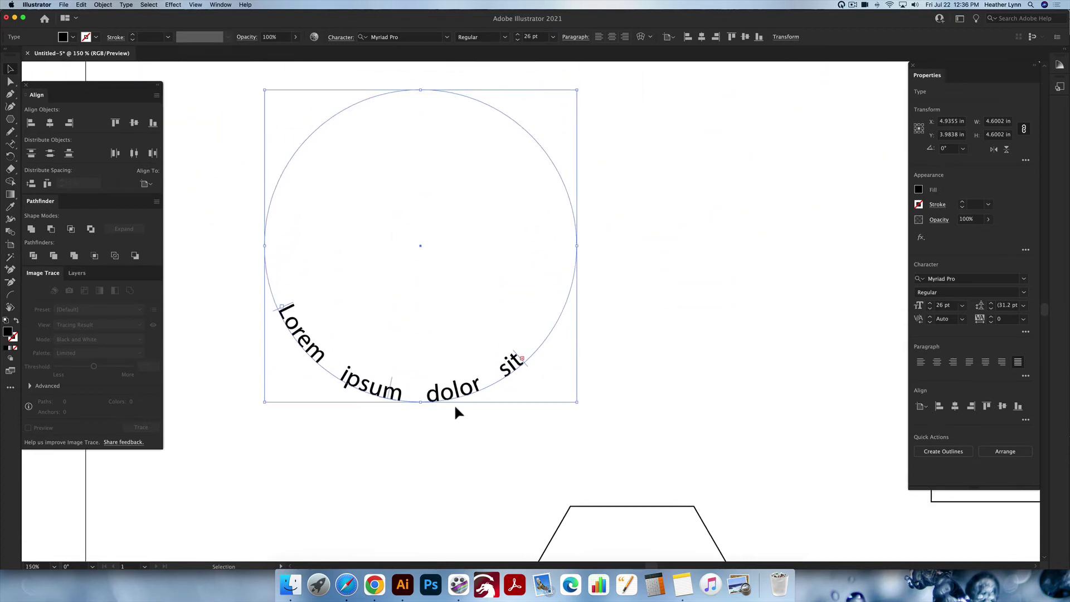
- Shrink all the circle's path text to 16 pt so more of the sentence fits
{"action": "double_click", "coordinate": [450, 393]}
{"action": "key", "text": "ctrl+a"}
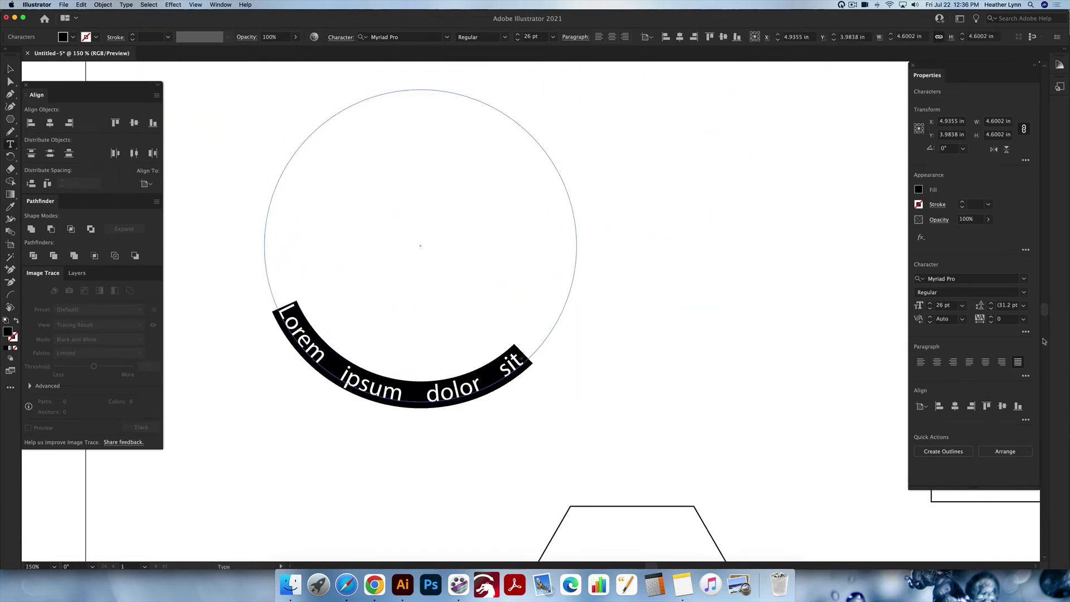
{"action": "left_click", "coordinate": [929, 308]}
{"action": "left_click", "coordinate": [929, 308]}
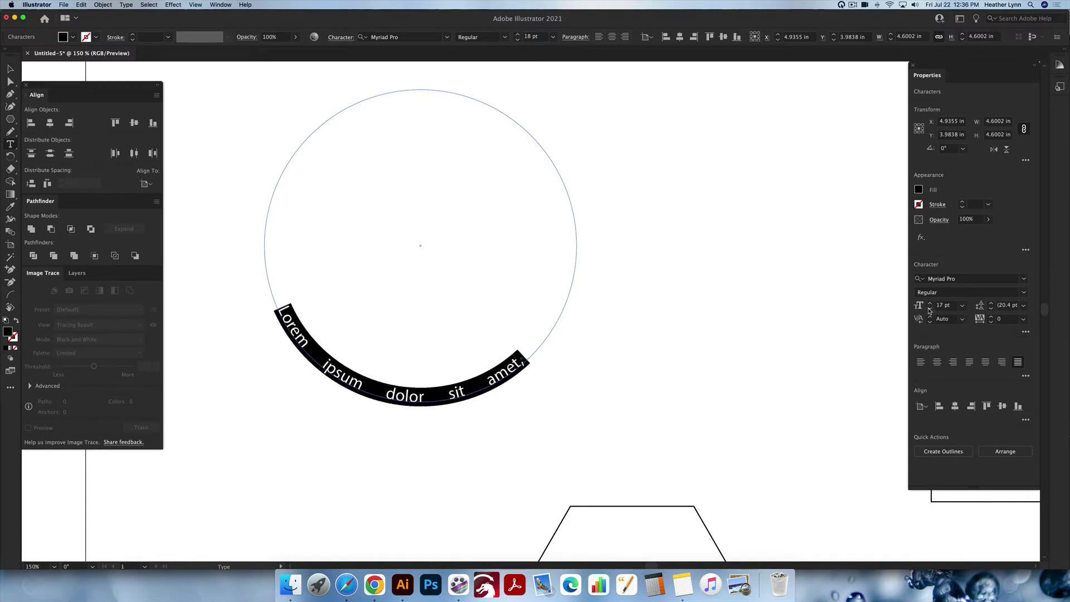
{"action": "key", "text": "Escape"}
{"action": "key", "text": "ctrl+shift+a"}
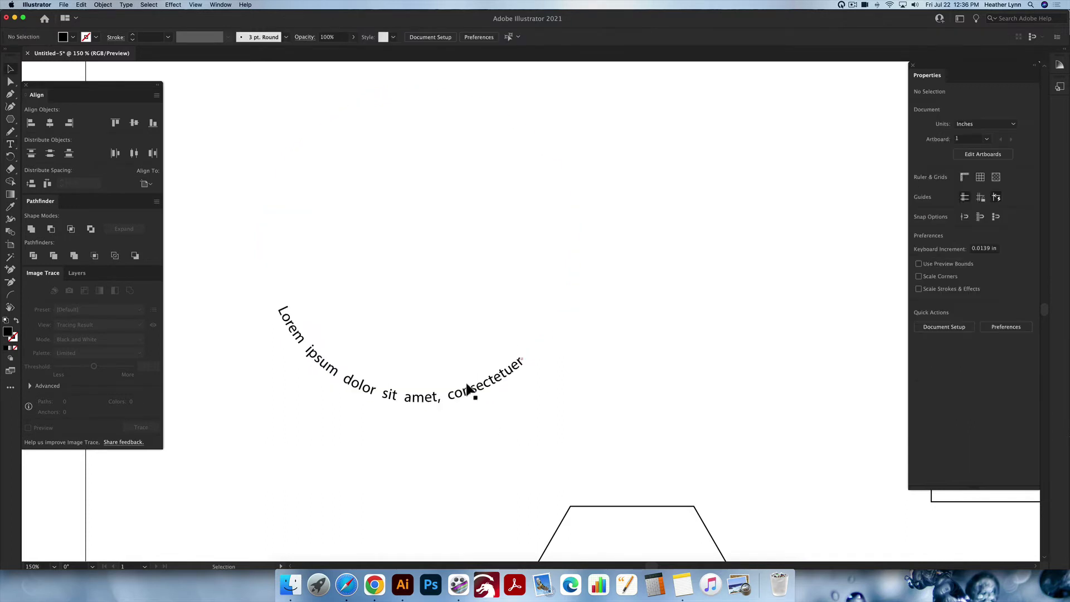
{"action": "left_click", "coordinate": [498, 385]}
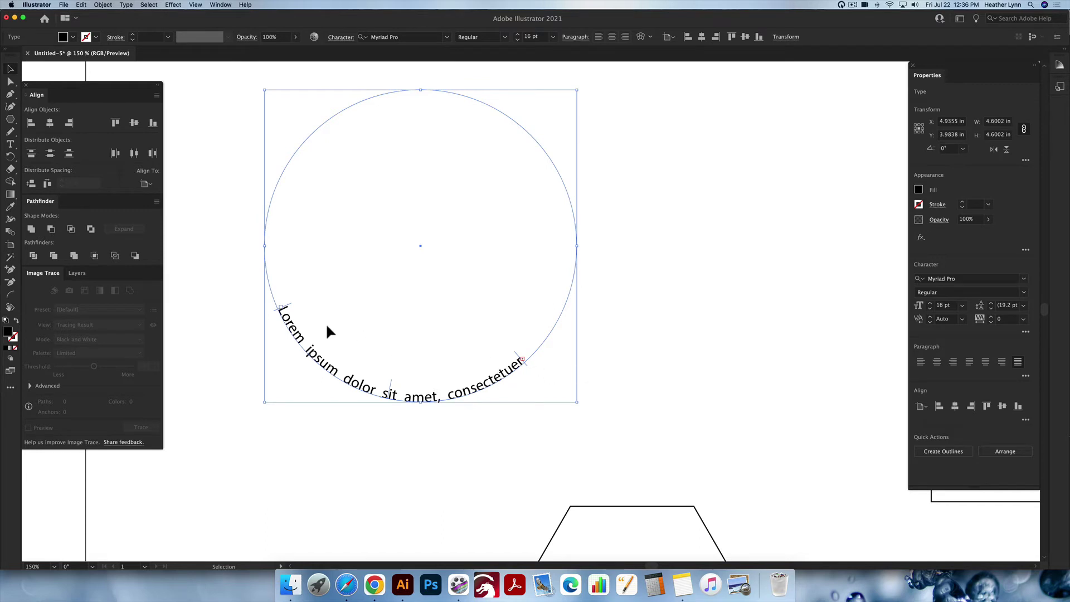
- Move the path text's start up and flip it outside, reading upright across the top
{"action": "scroll", "coordinate": [284, 314], "scroll_direction": "up", "scroll_amount": 2}
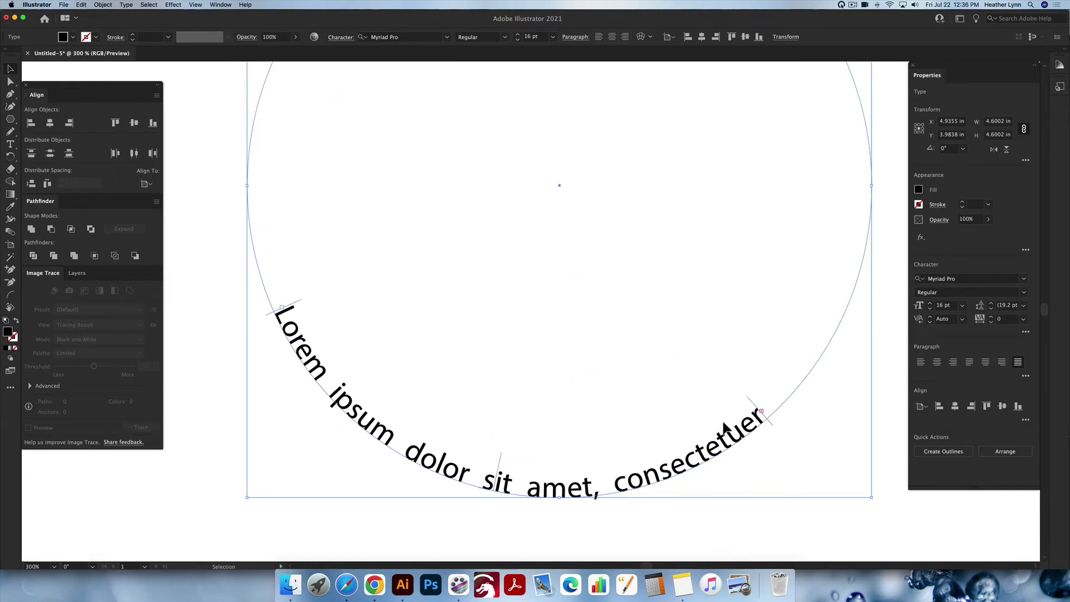
{"action": "scroll", "coordinate": [725, 428], "scroll_direction": "down", "scroll_amount": 2}
{"action": "scroll", "coordinate": [735, 435], "scroll_direction": "right", "scroll_amount": 3}
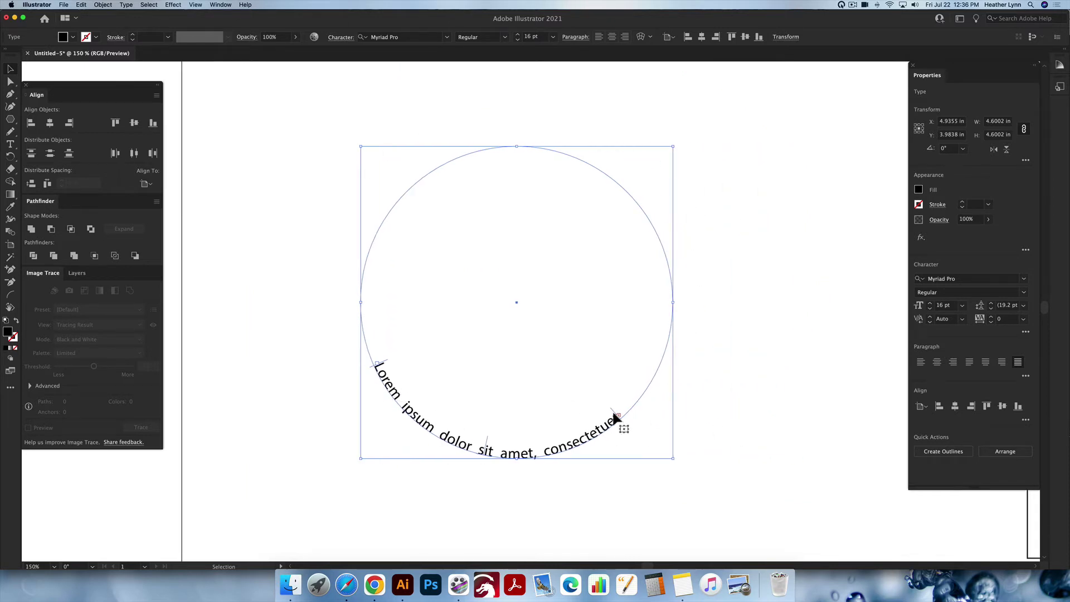
{"action": "scroll", "coordinate": [490, 407], "scroll_direction": "up", "scroll_amount": 1}
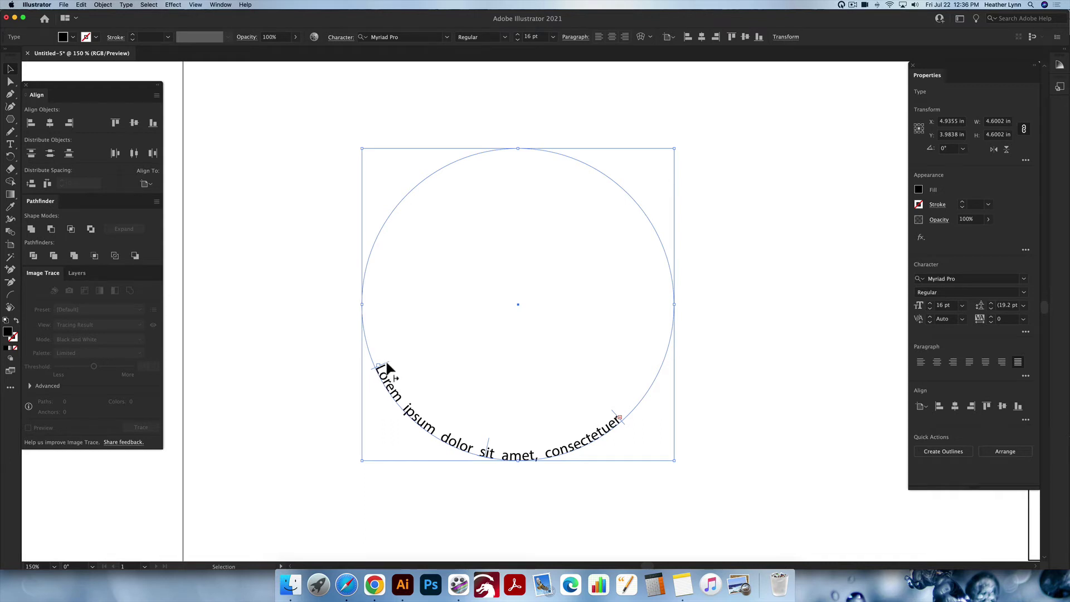
{"action": "left_click_drag", "start_coordinate": [386, 359], "coordinate": [621, 413]}
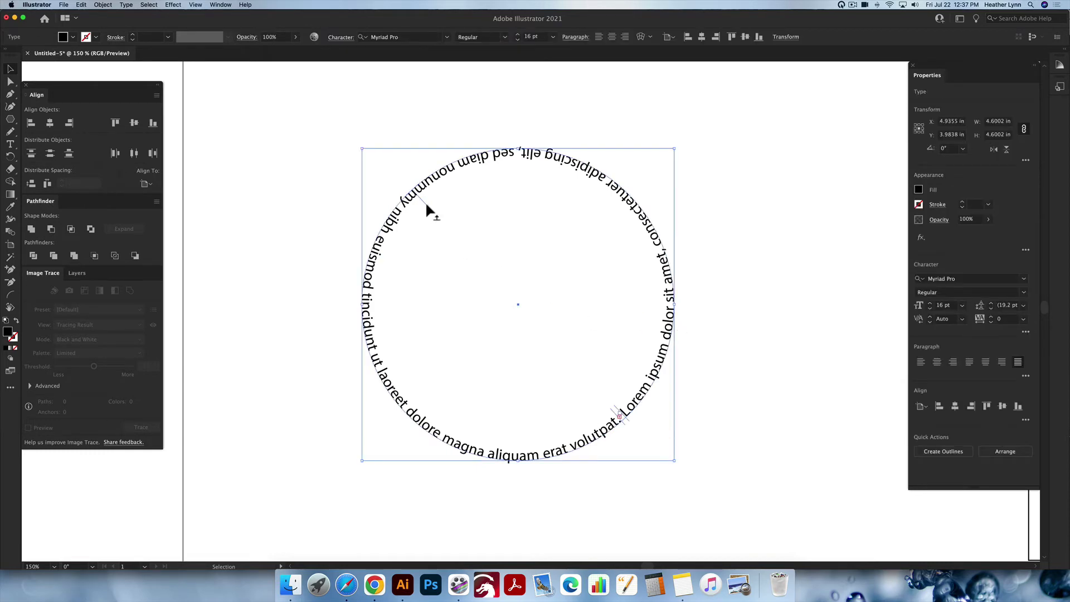
{"action": "left_click_drag", "start_coordinate": [426, 204], "coordinate": [407, 184]}
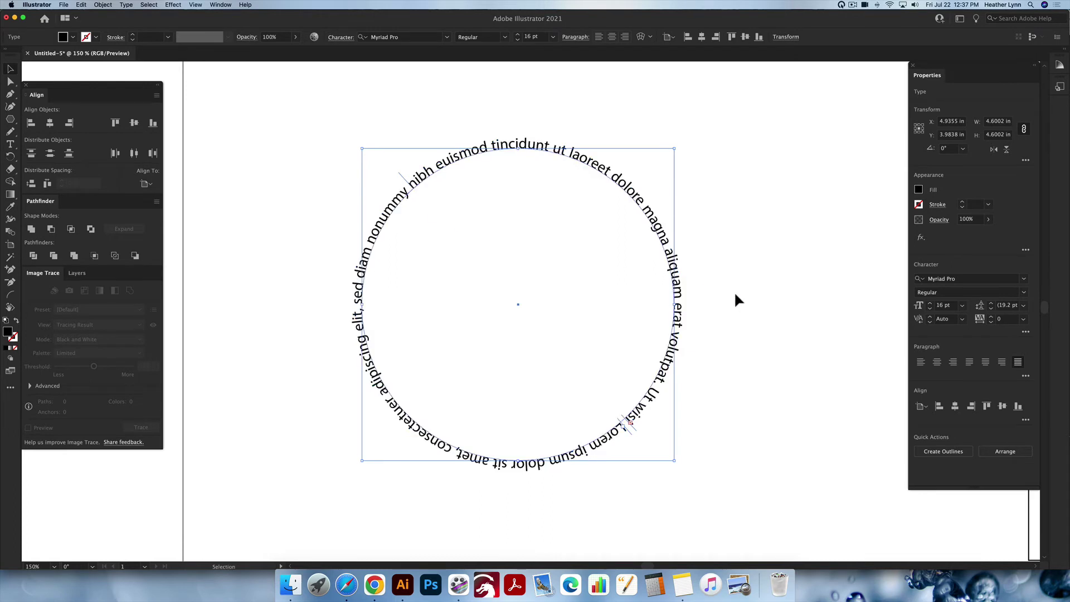
{"action": "scroll", "coordinate": [689, 309], "scroll_direction": "down", "scroll_amount": 2}
{"action": "scroll", "coordinate": [689, 310], "scroll_direction": "right", "scroll_amount": 5}
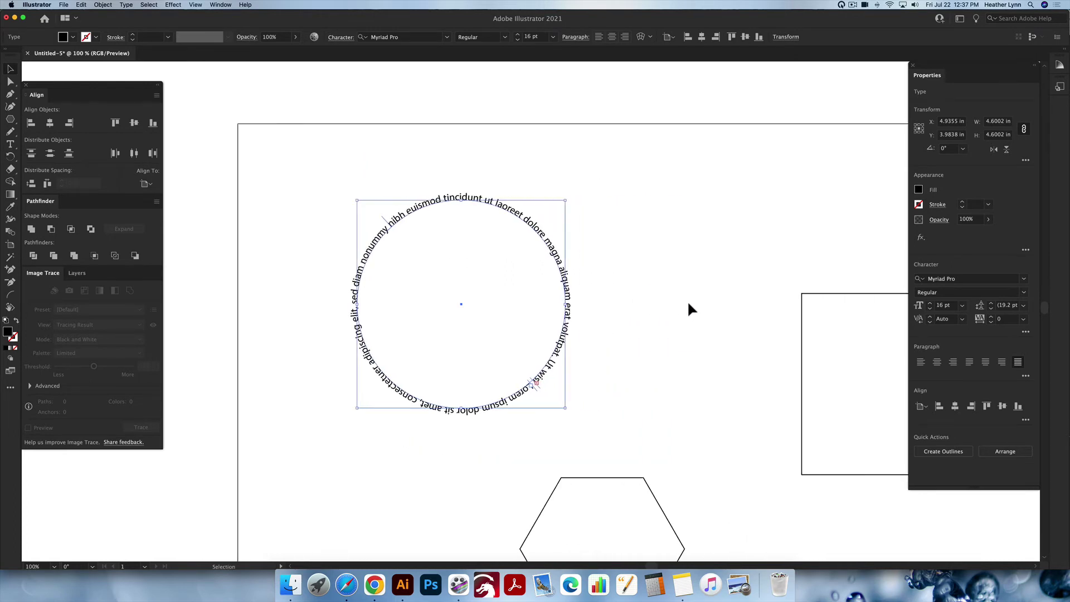
{"action": "scroll", "coordinate": [690, 309], "scroll_direction": "down", "scroll_amount": 2}
{"action": "scroll", "coordinate": [689, 309], "scroll_direction": "down", "scroll_amount": 1}
{"action": "scroll", "coordinate": [689, 310], "scroll_direction": "right", "scroll_amount": 8}
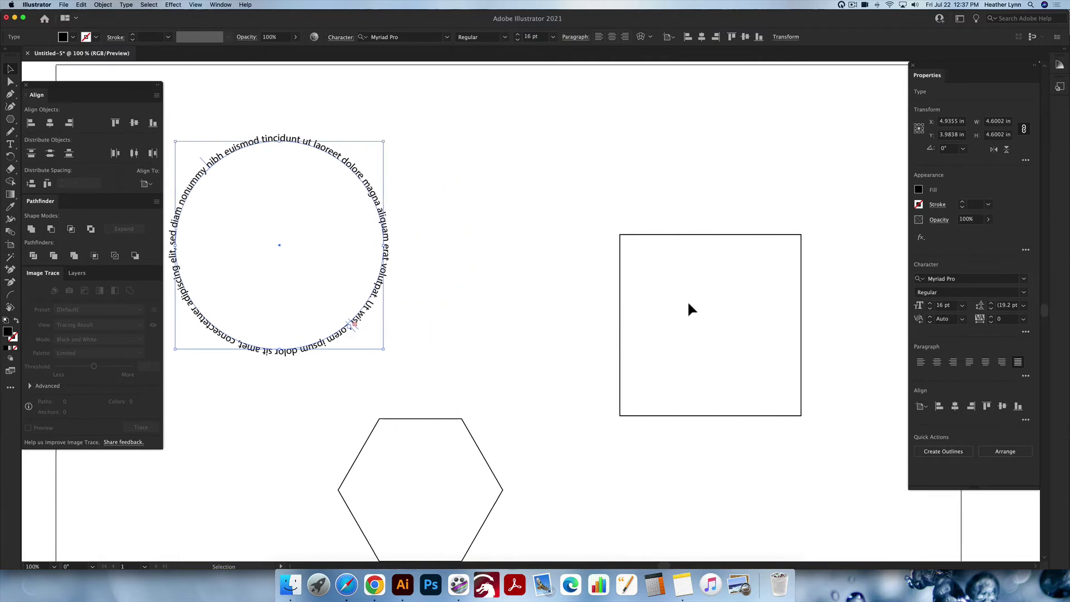
- Deselect the circle text and add Lorem ipsum path text starting on the square's top edge
{"action": "key", "text": "shift+super+a"}
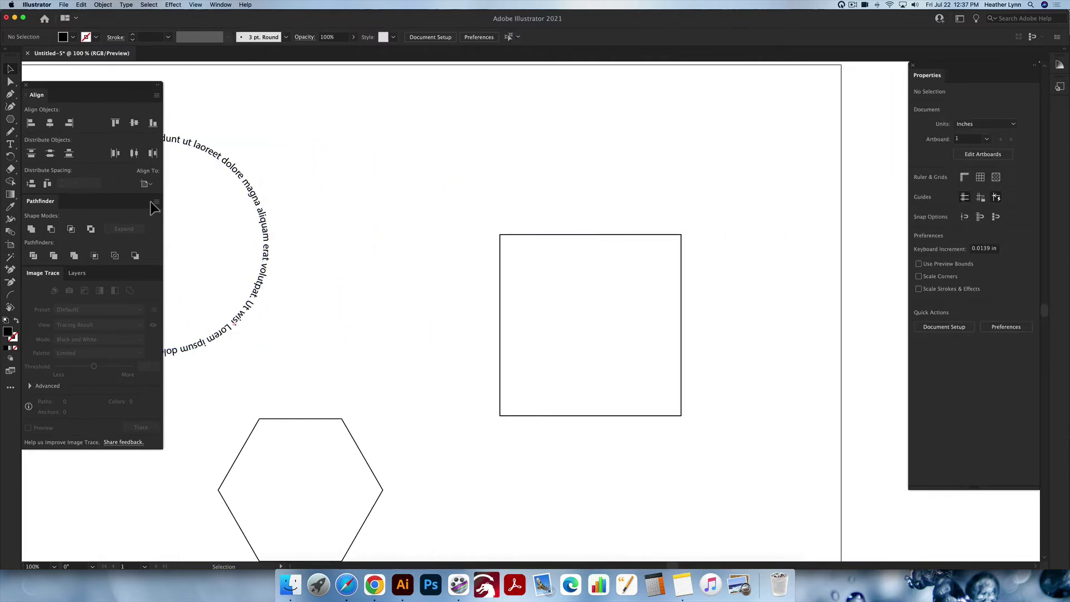
{"action": "left_click_drag", "start_coordinate": [10, 145], "coordinate": [31, 158]}
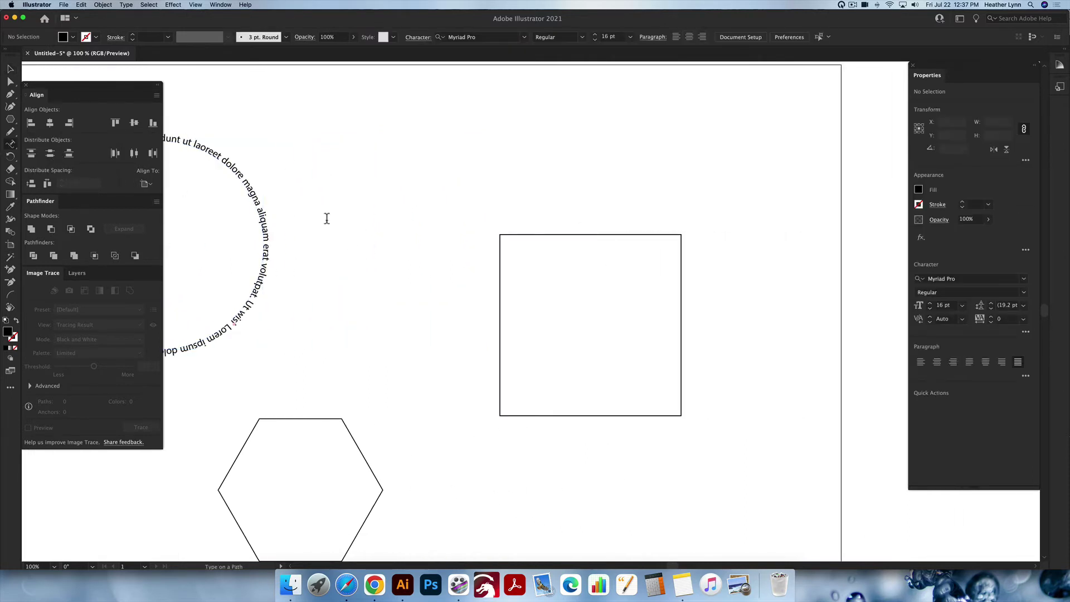
{"action": "left_click", "coordinate": [535, 235]}
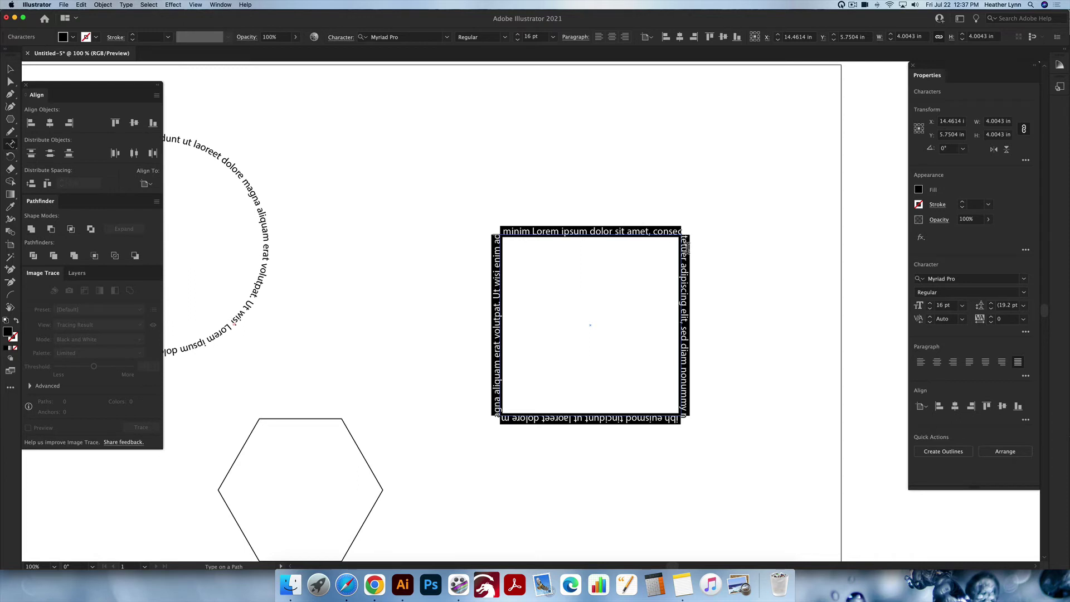
{"action": "scroll", "coordinate": [680, 309], "scroll_direction": "down", "scroll_amount": 1}
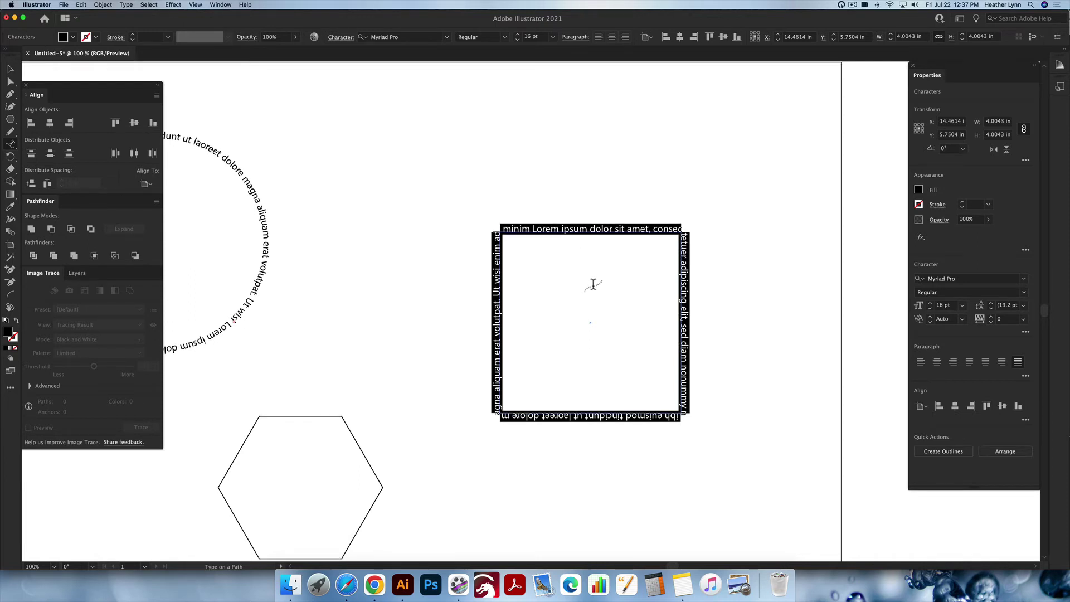
{"action": "key", "text": "Escape"}
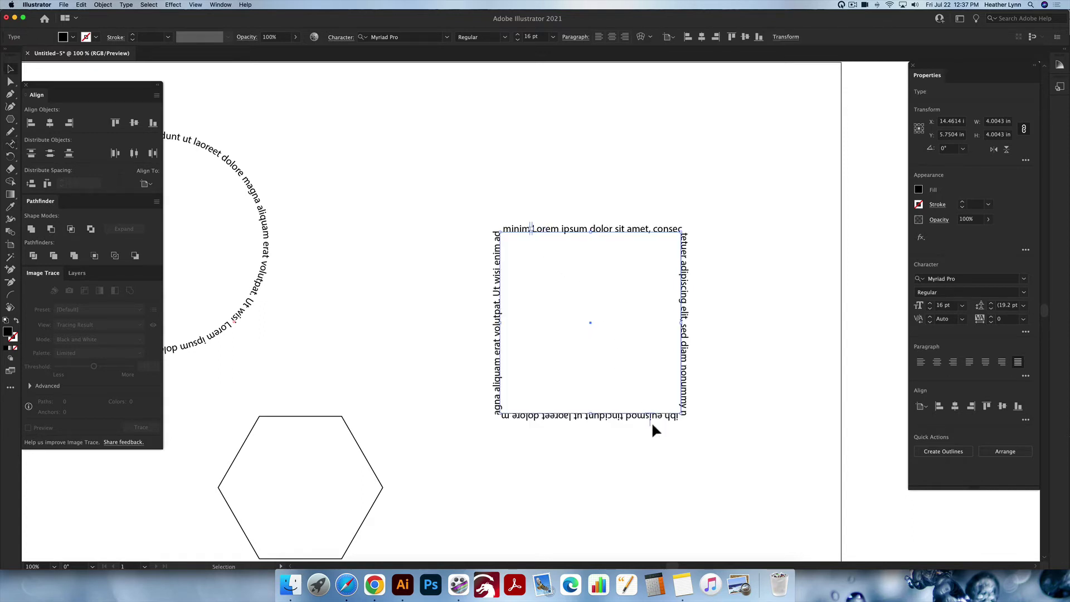
- Try flipping the square's text, undo it, and slide its start along the top edge
{"action": "left_click_drag", "start_coordinate": [650, 422], "coordinate": [651, 409]}
{"action": "key", "text": "super+z"}
{"action": "left_click_drag", "start_coordinate": [531, 225], "coordinate": [681, 228]}
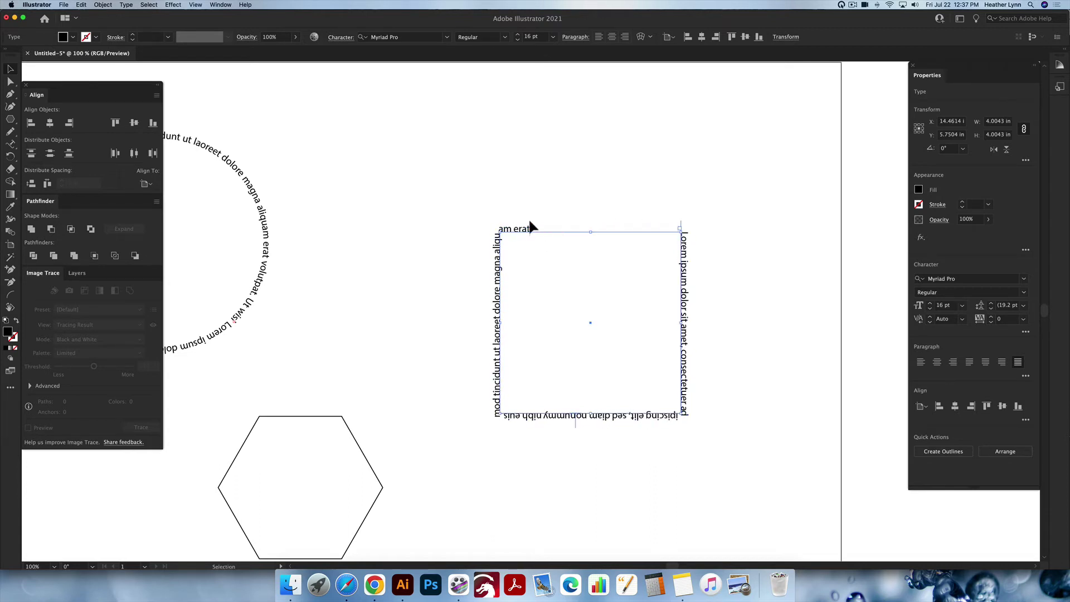
{"action": "left_click", "coordinate": [558, 222]}
- Shift the text's start around the square, then flip the text to the inside
{"action": "left_click", "coordinate": [532, 225]}
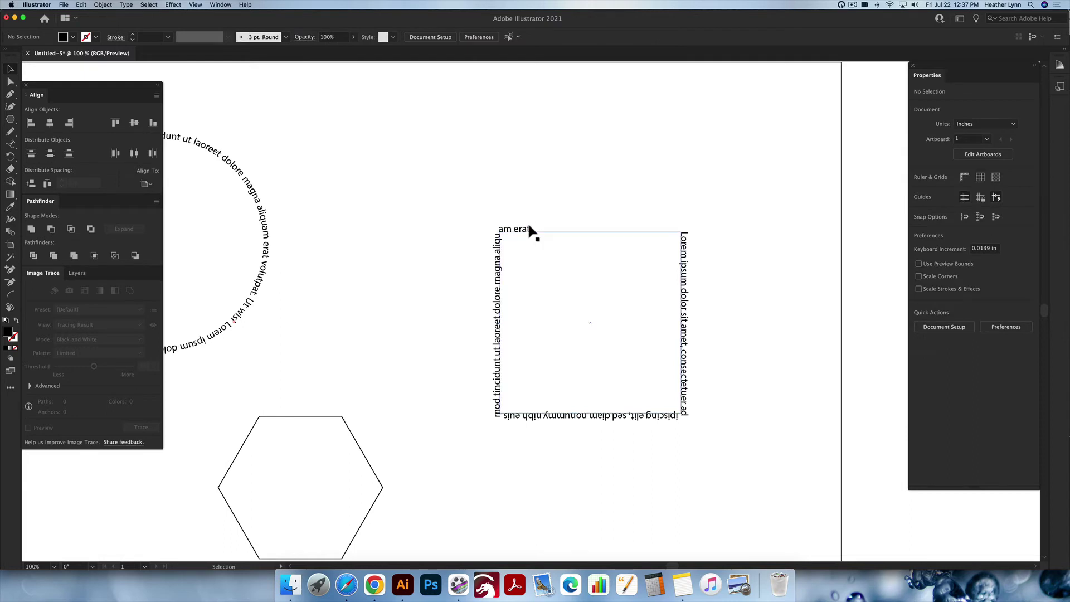
{"action": "left_click_drag", "start_coordinate": [529, 224], "coordinate": [502, 233]}
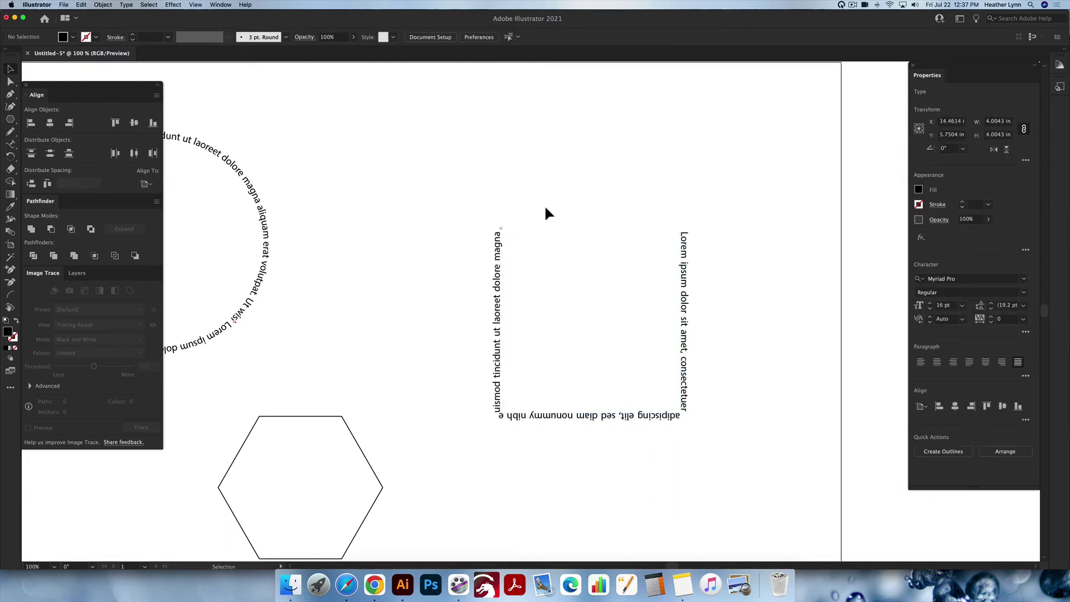
{"action": "left_click", "coordinate": [544, 205]}
{"action": "left_click", "coordinate": [683, 376]}
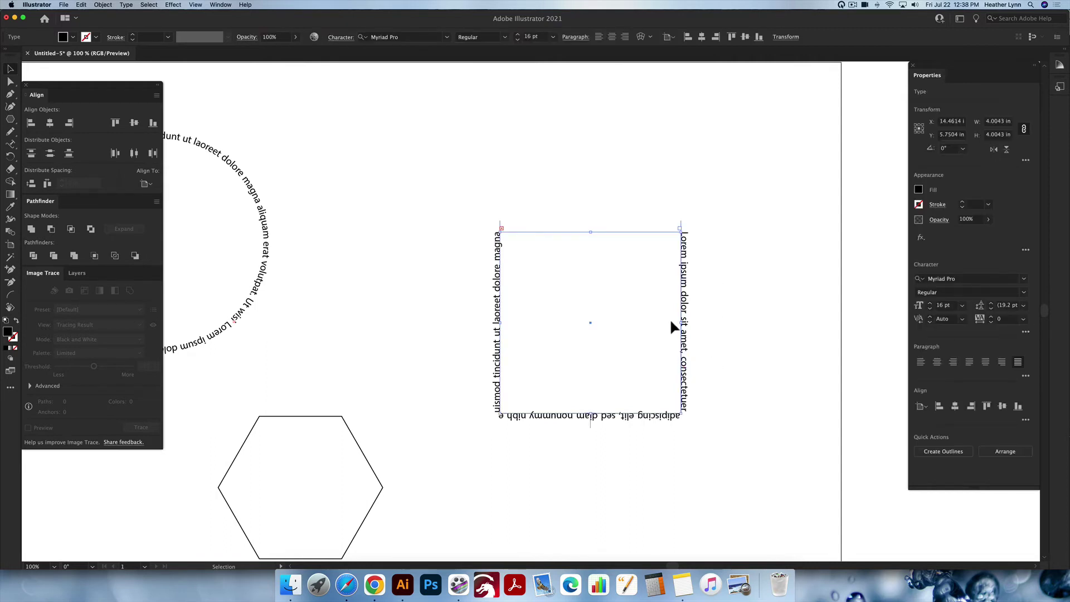
{"action": "left_click_drag", "start_coordinate": [591, 429], "coordinate": [590, 413]}
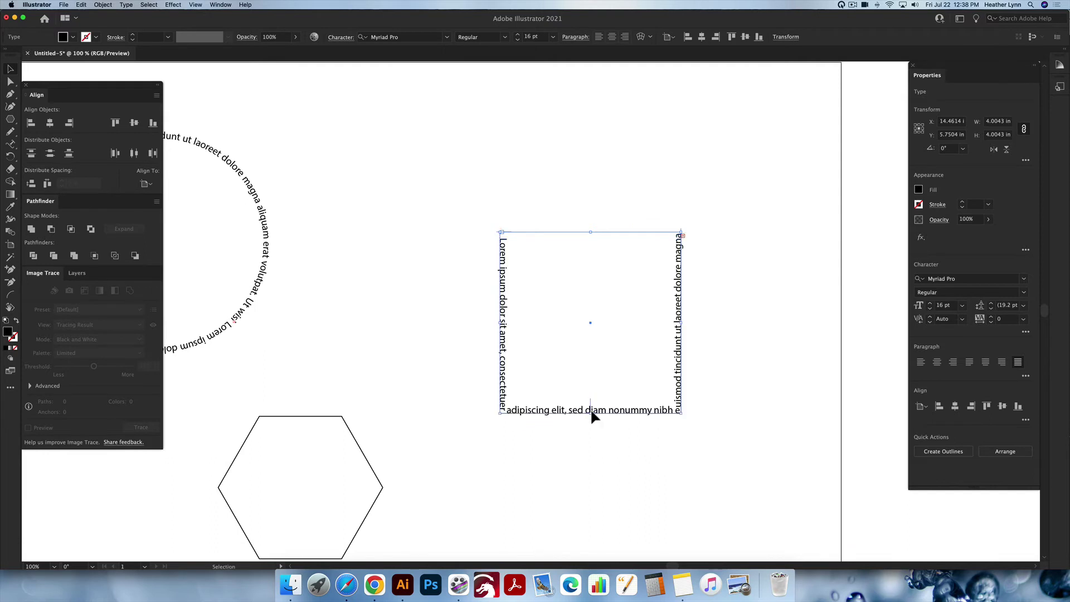
{"action": "left_click", "coordinate": [751, 346]}
- Add Lorem ipsum placeholder text along the hexagon, starting from its top edge
{"action": "scroll", "coordinate": [688, 447], "scroll_direction": "down", "scroll_amount": 4}
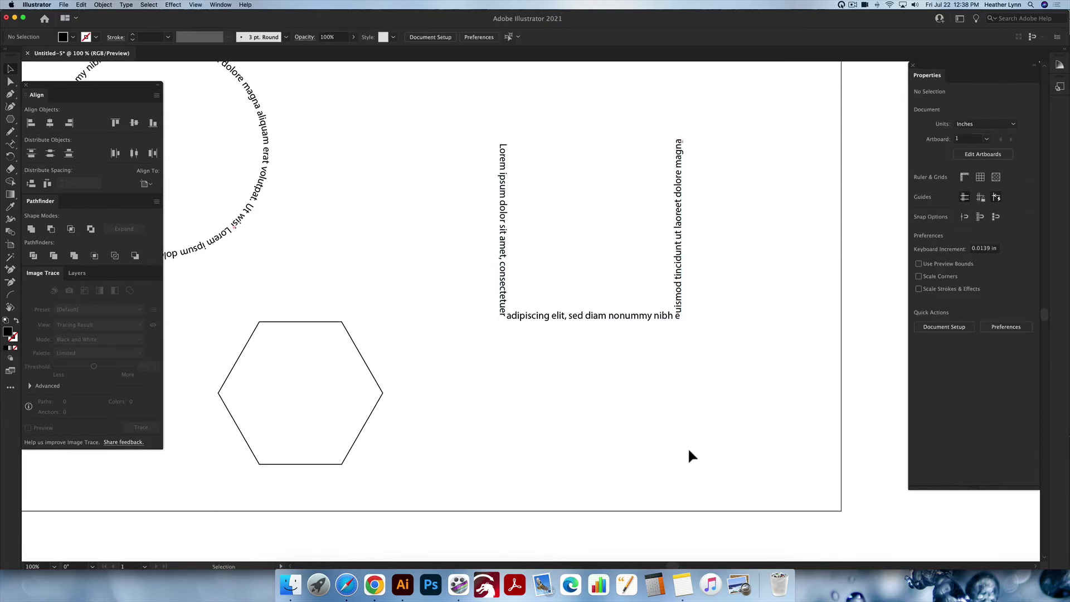
{"action": "scroll", "coordinate": [688, 447], "scroll_direction": "left", "scroll_amount": 5}
{"action": "scroll", "coordinate": [688, 447], "scroll_direction": "left", "scroll_amount": 3}
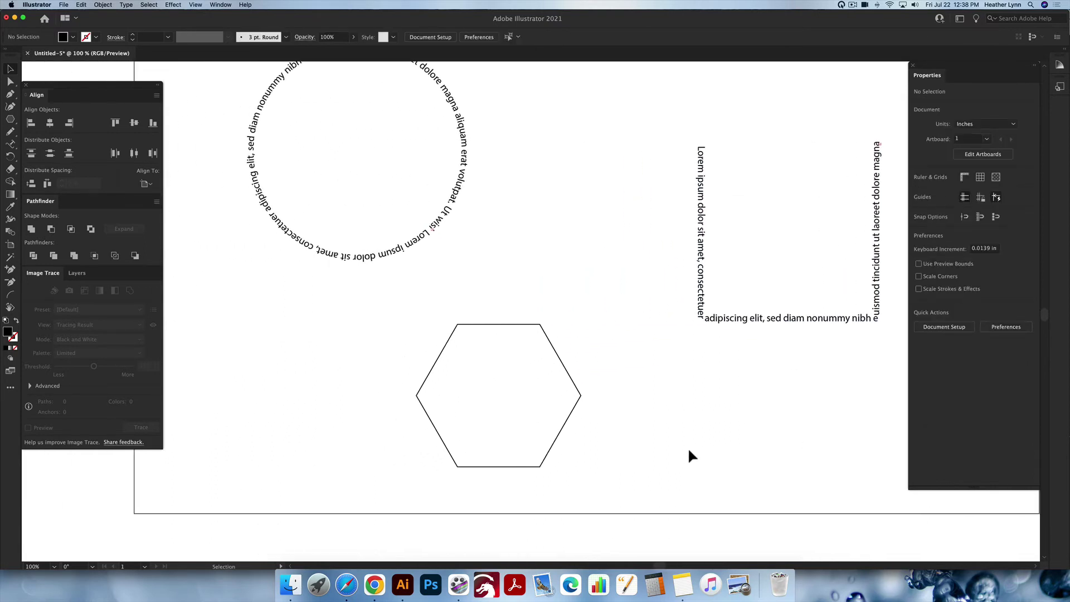
{"action": "left_click", "coordinate": [564, 363]}
{"action": "left_click", "coordinate": [613, 368]}
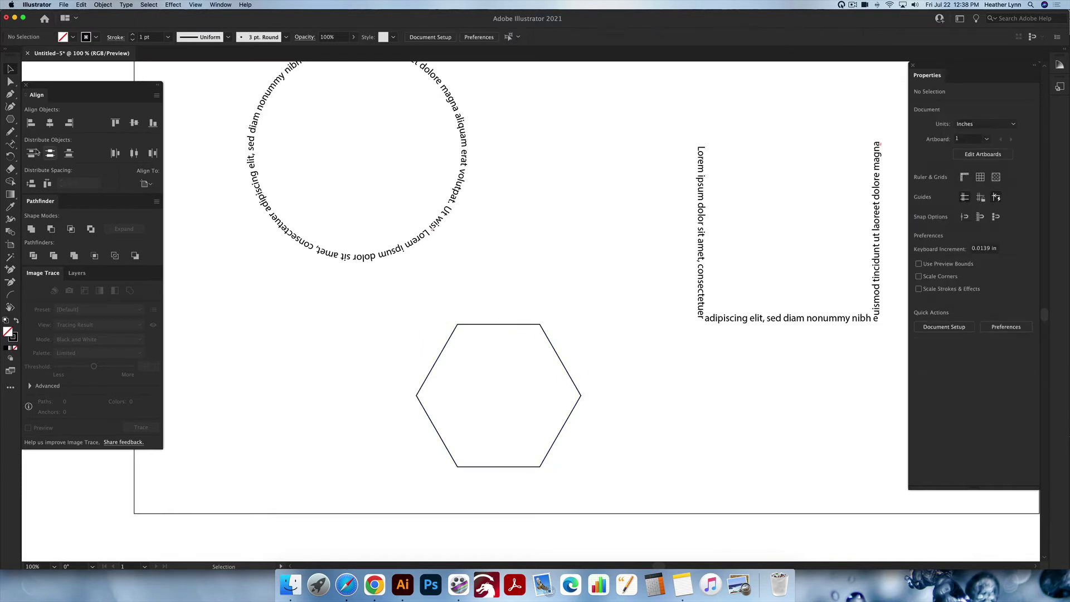
{"action": "key", "text": "t"}
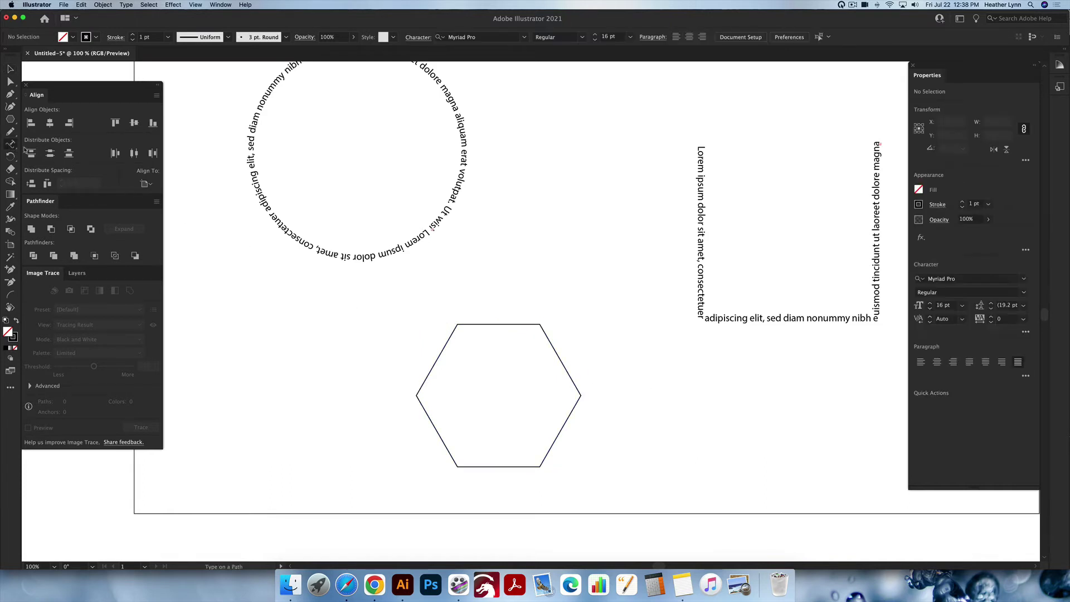
{"action": "left_click", "coordinate": [486, 326]}
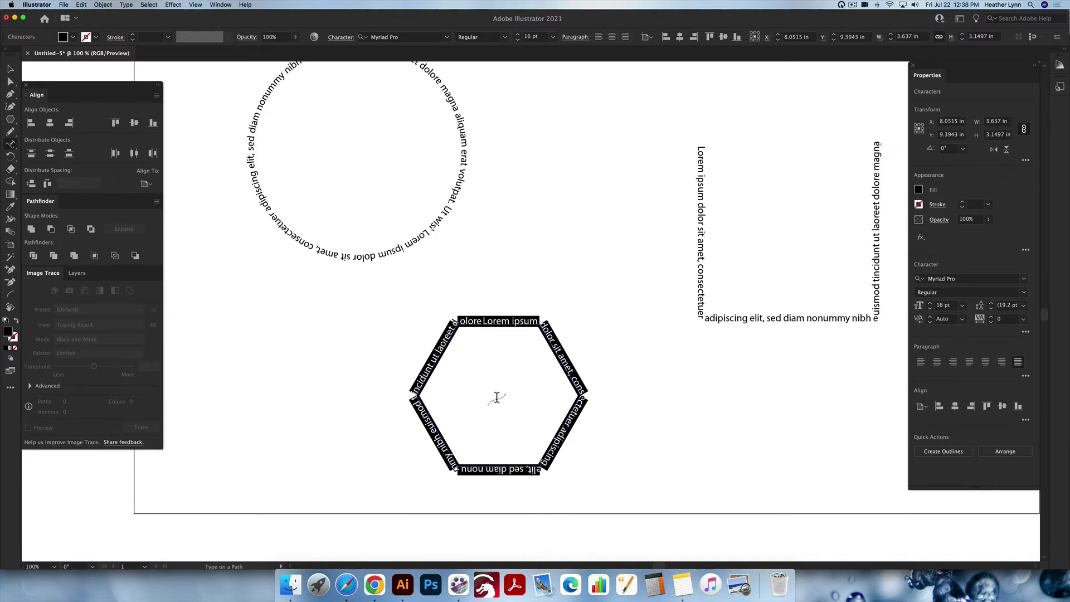
{"action": "key", "text": "Escape"}
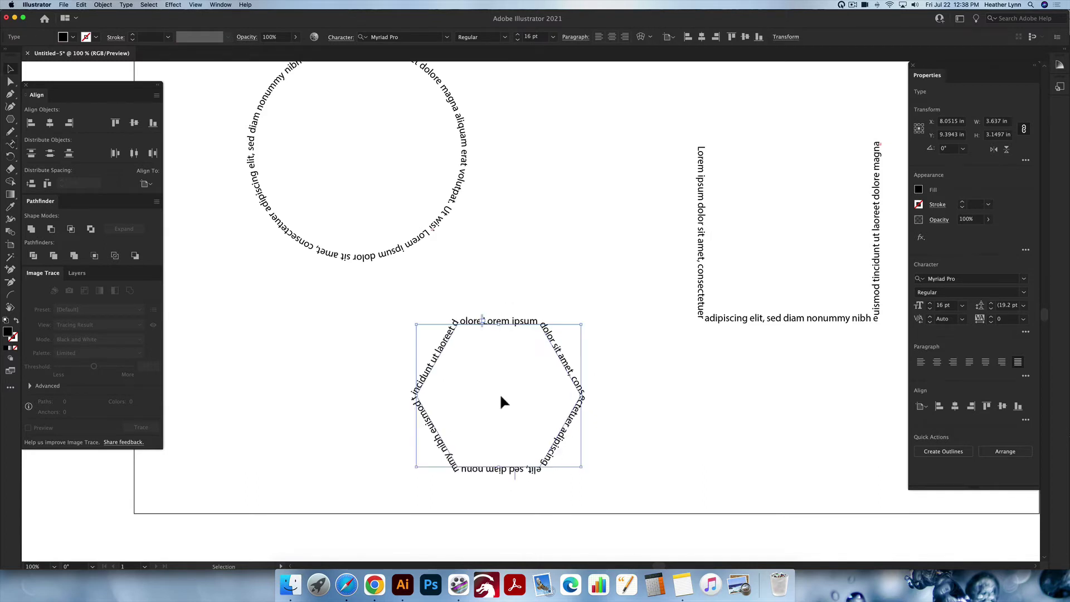
- Flip the hexagon text to the inside, then flip it back outside
{"action": "left_click_drag", "start_coordinate": [514, 477], "coordinate": [512, 460]}
{"action": "left_click", "coordinate": [506, 361]}
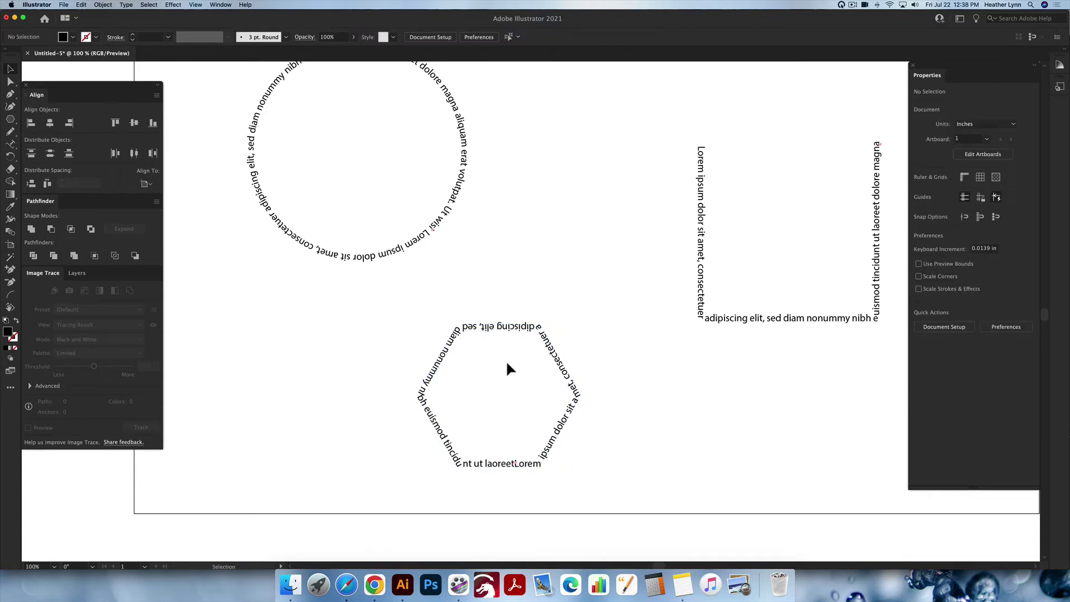
{"action": "left_click", "coordinate": [528, 465]}
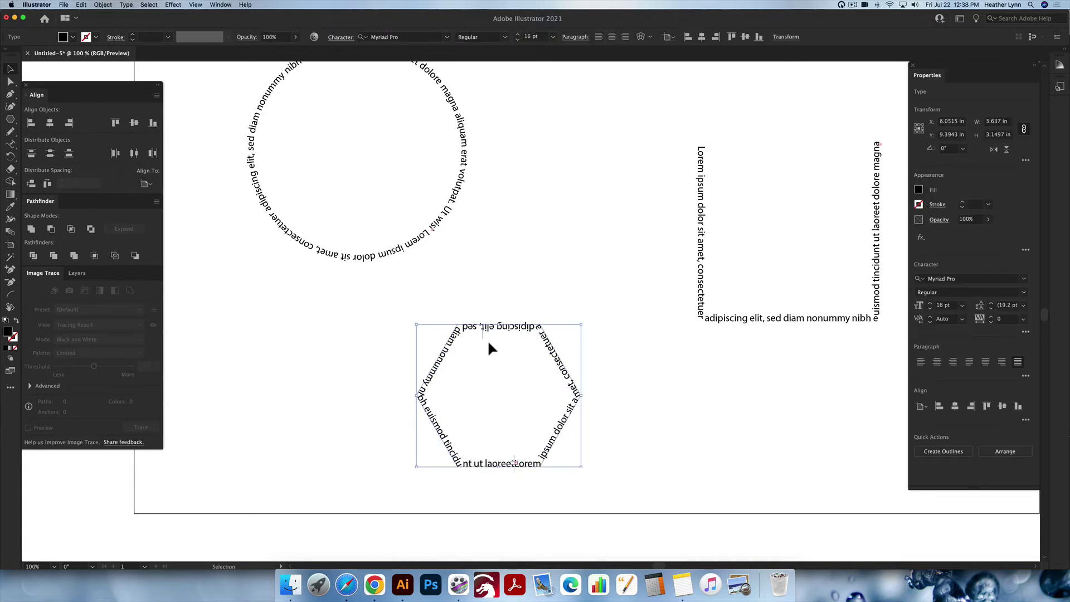
{"action": "left_click_drag", "start_coordinate": [483, 334], "coordinate": [484, 322]}
{"action": "left_click", "coordinate": [510, 376]}
- Move the hexagon text's start to the upper-right edge and zoom out to the artboard
{"action": "left_click", "coordinate": [525, 325]}
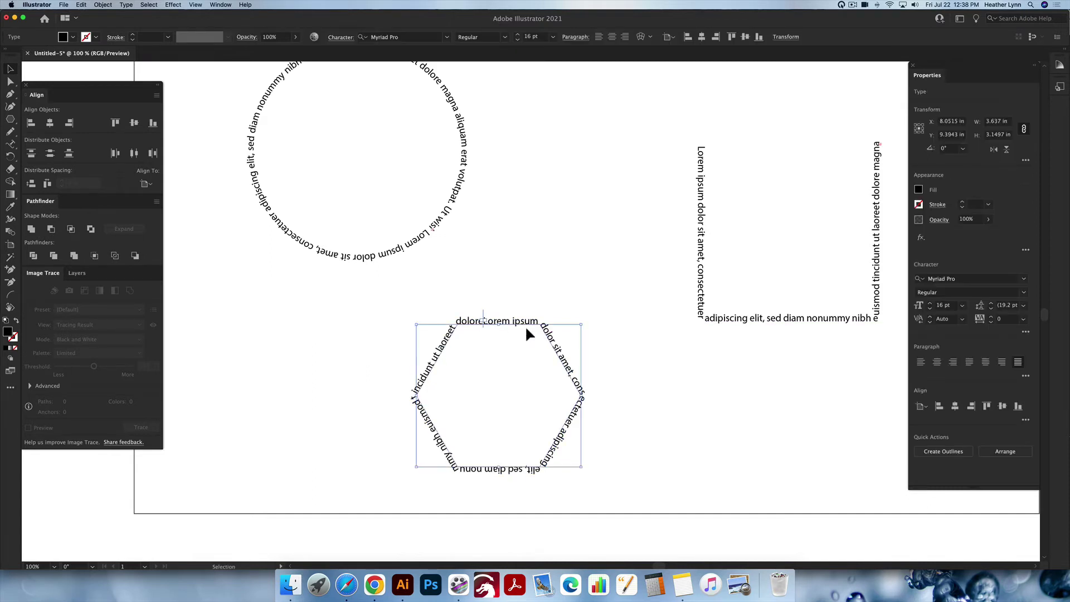
{"action": "left_click_drag", "start_coordinate": [483, 318], "coordinate": [458, 316]}
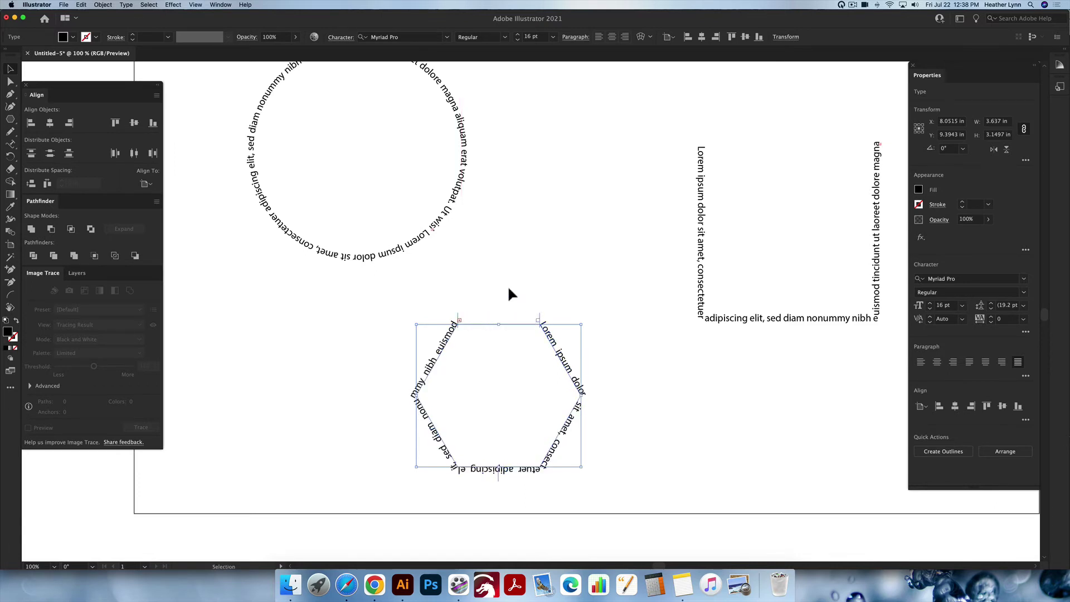
{"action": "left_click", "coordinate": [611, 364]}
{"action": "key", "text": "super+minus"}
{"action": "scroll", "coordinate": [611, 364], "scroll_direction": "right", "scroll_amount": 3}
{"action": "scroll", "coordinate": [611, 363], "scroll_direction": "up", "scroll_amount": 3}
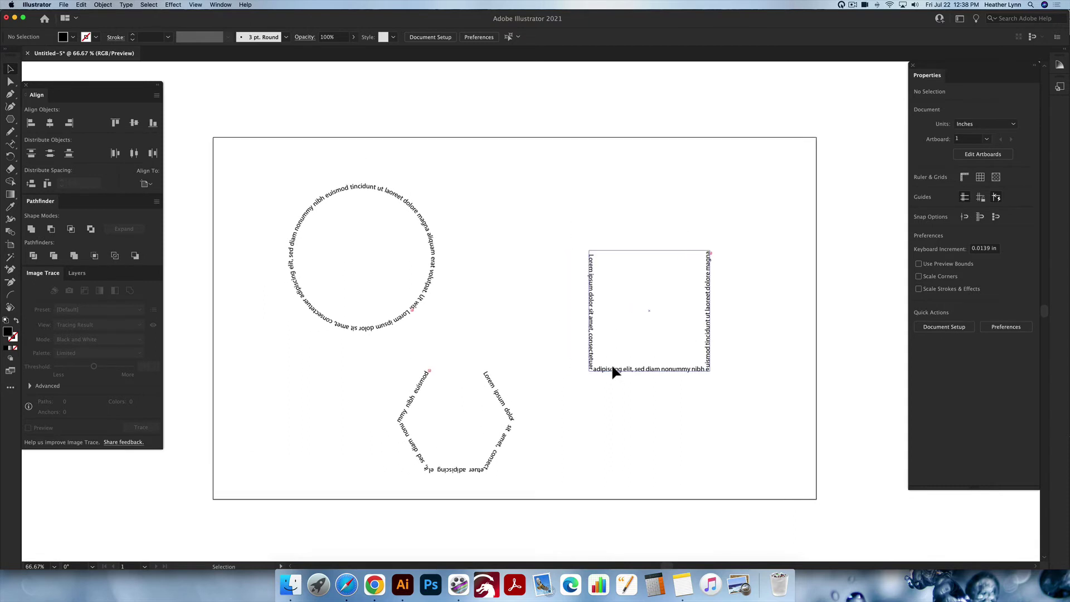
{"action": "scroll", "coordinate": [611, 364], "scroll_direction": "left", "scroll_amount": 2}
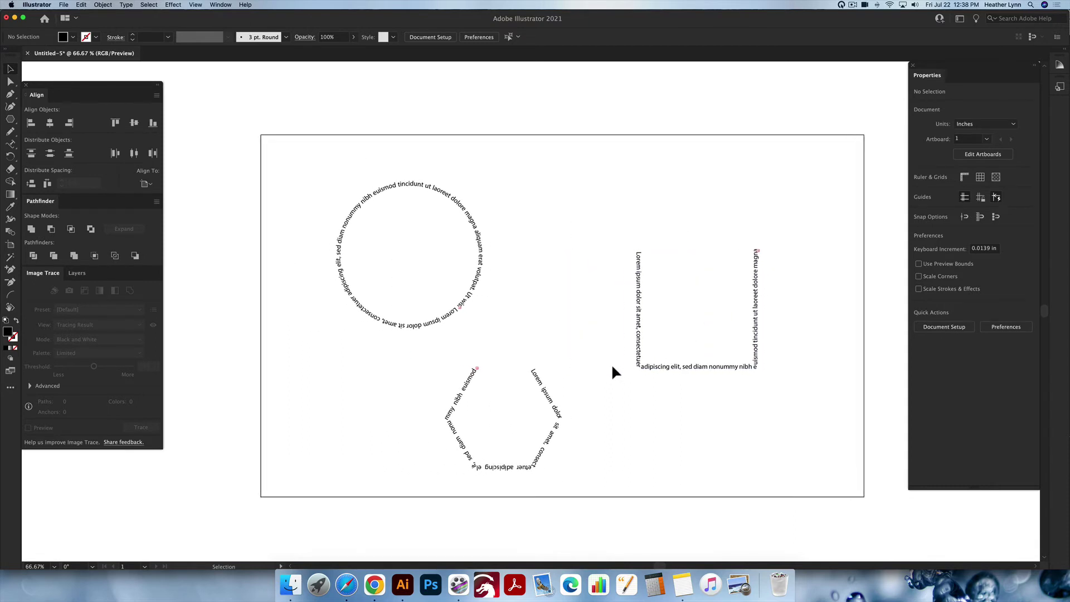
{"action": "scroll", "coordinate": [611, 364], "scroll_direction": "right", "scroll_amount": 1}
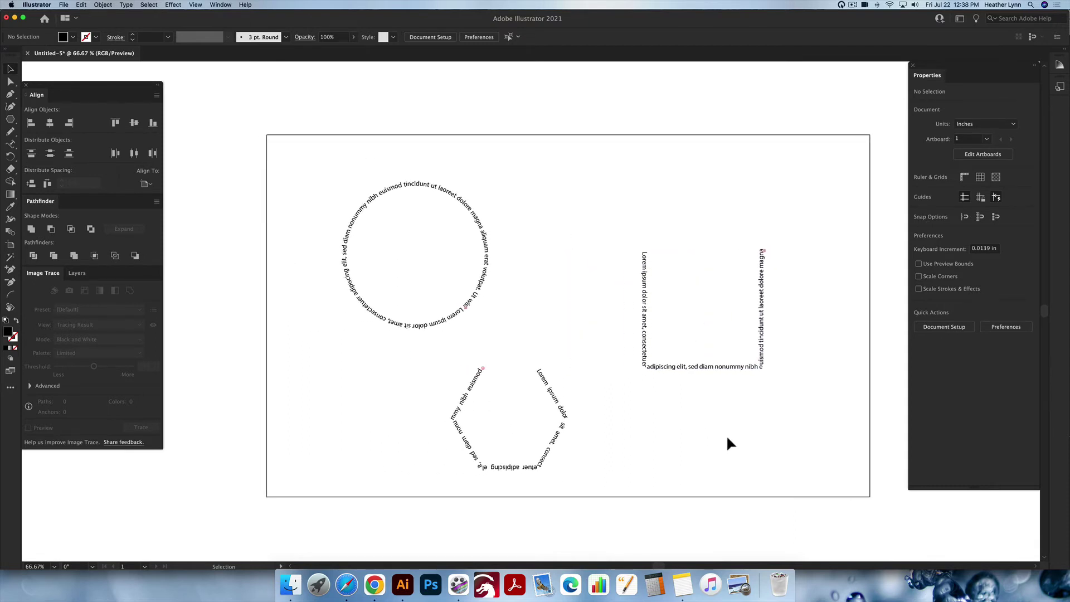
- Delete the three path-text examples and draw a wavy freehand curve with the Pencil
{"action": "left_click_drag", "start_coordinate": [805, 463], "coordinate": [399, 194]}
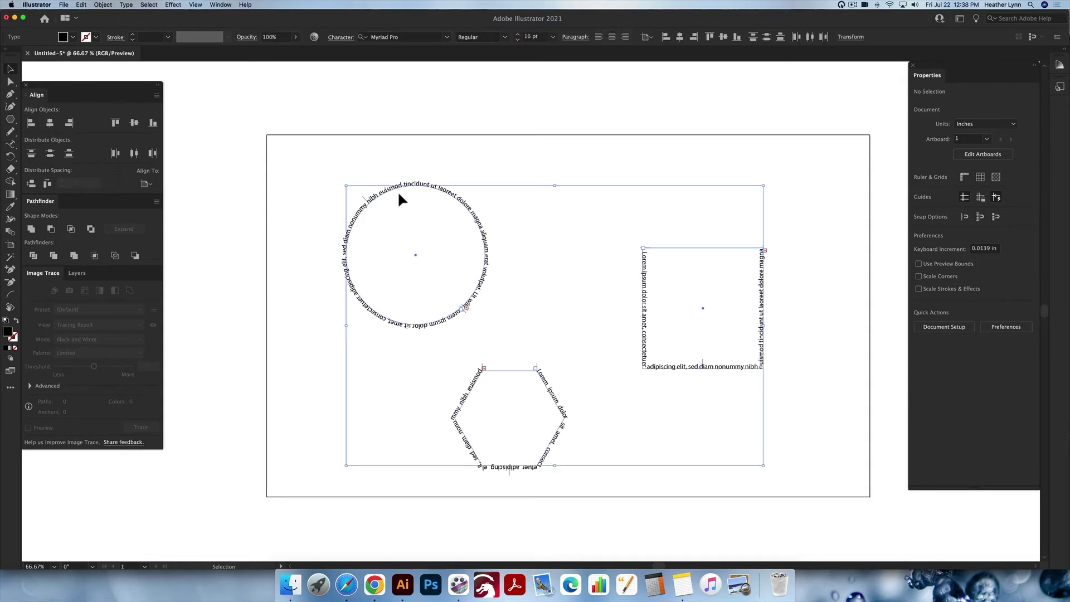
{"action": "key", "text": "Delete"}
{"action": "key", "text": "n"}
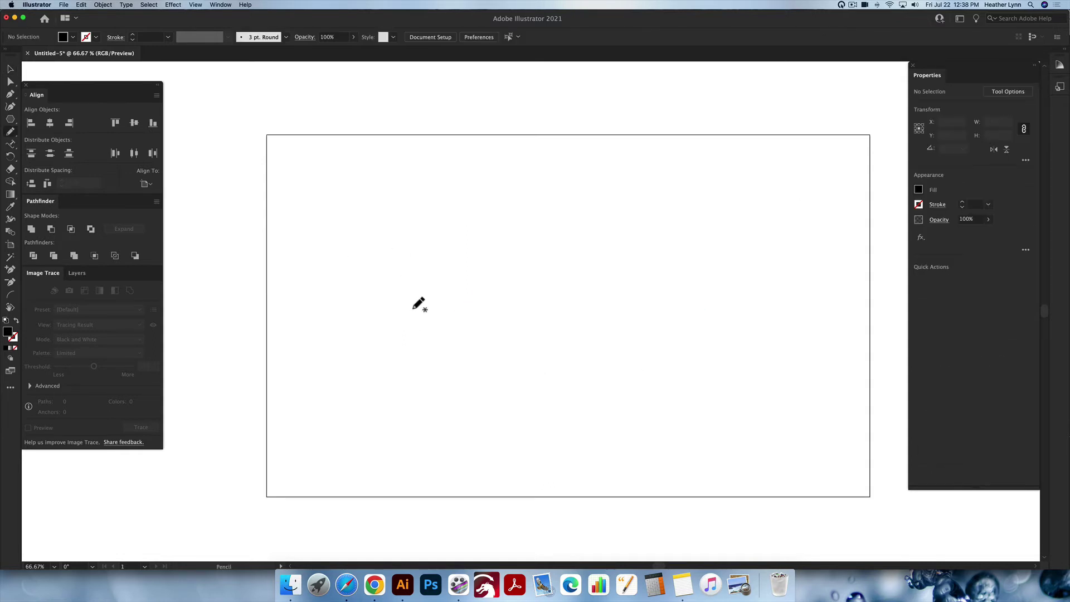
{"action": "mouse_move", "coordinate": [328, 431]}
{"action": "left_mouse_down"}
{"action": "mouse_move", "coordinate": [355, 373]}
{"action": "mouse_move", "coordinate": [406, 347]}
{"action": "mouse_move", "coordinate": [471, 363]}
{"action": "mouse_move", "coordinate": [621, 273]}
{"action": "mouse_move", "coordinate": [720, 301]}
{"action": "mouse_move", "coordinate": [814, 274]}
{"action": "left_mouse_up"}
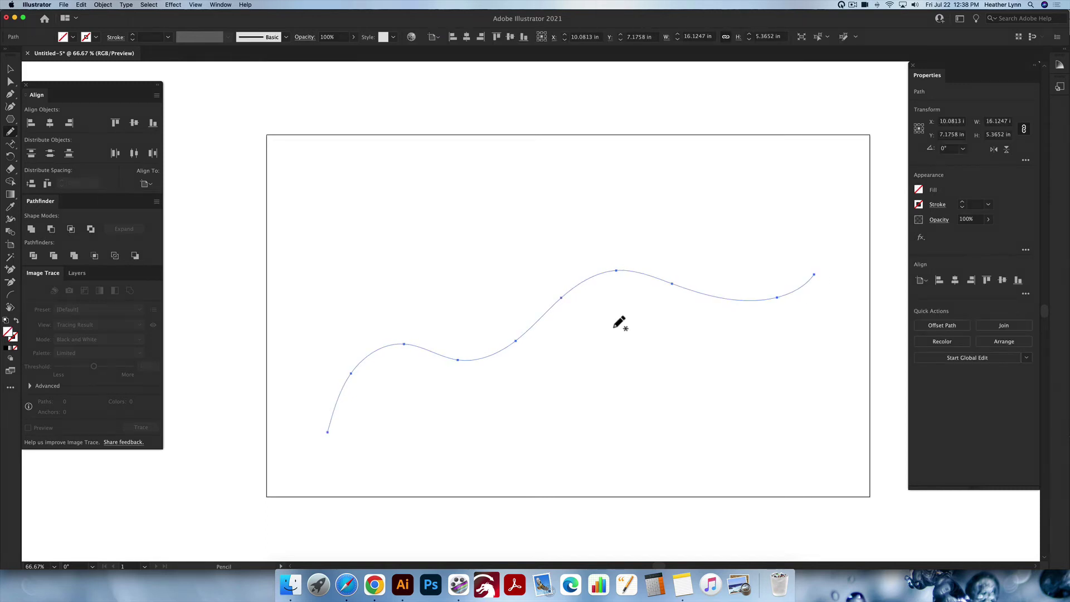
- Give the wavy curve a 1 pt black stroke
{"action": "key", "text": "v"}
{"action": "left_click_drag", "start_coordinate": [632, 365], "coordinate": [520, 233]}
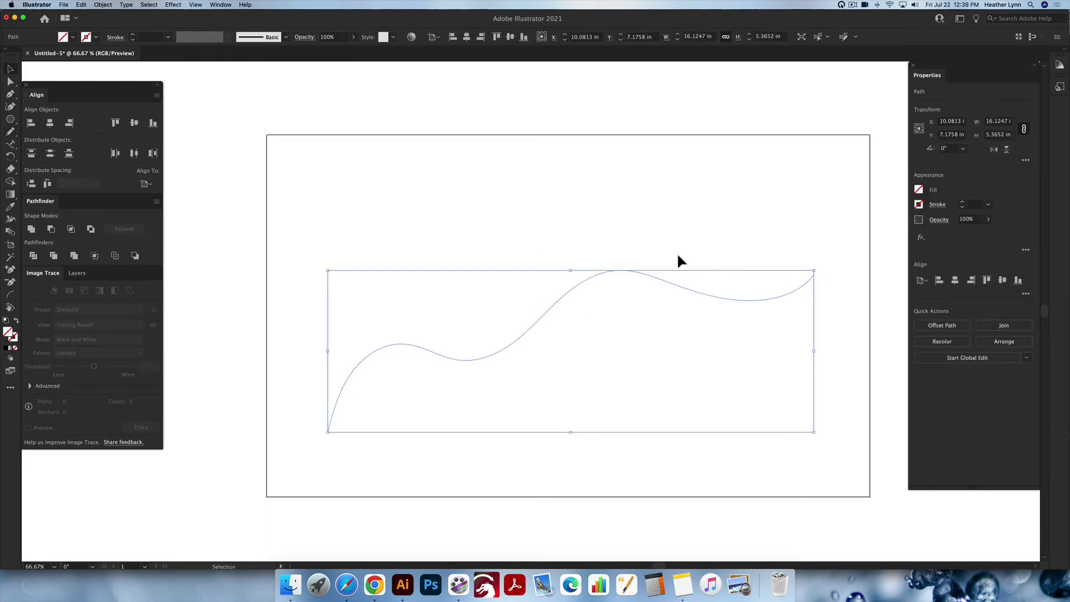
{"action": "left_click", "coordinate": [918, 205]}
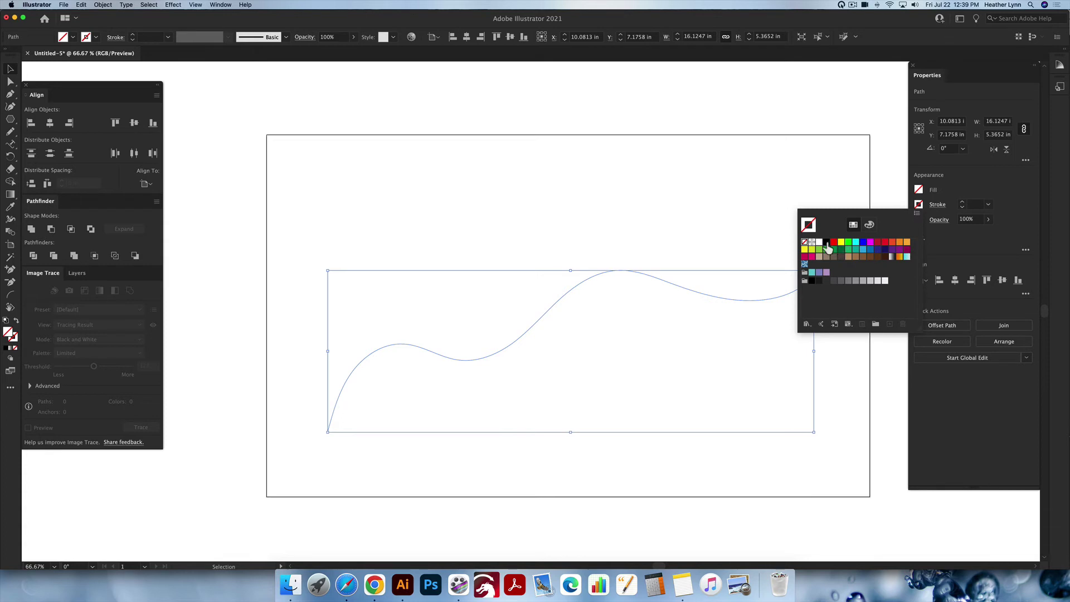
{"action": "left_click", "coordinate": [827, 242]}
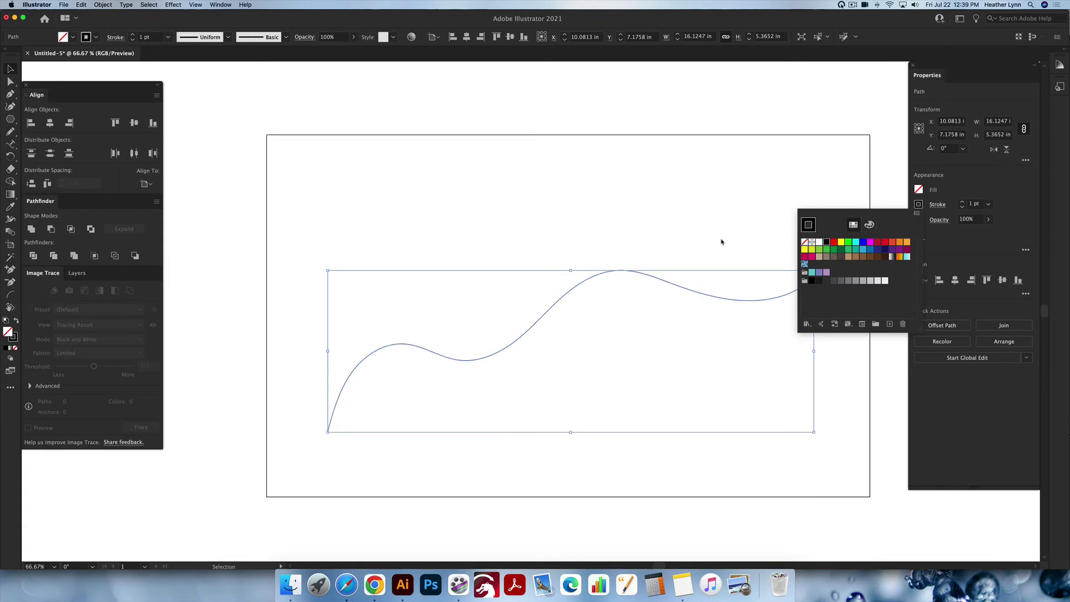
- Run Lorem ipsum text from the curve's left end, then flip it to the underside
{"action": "left_click", "coordinate": [10, 145]}
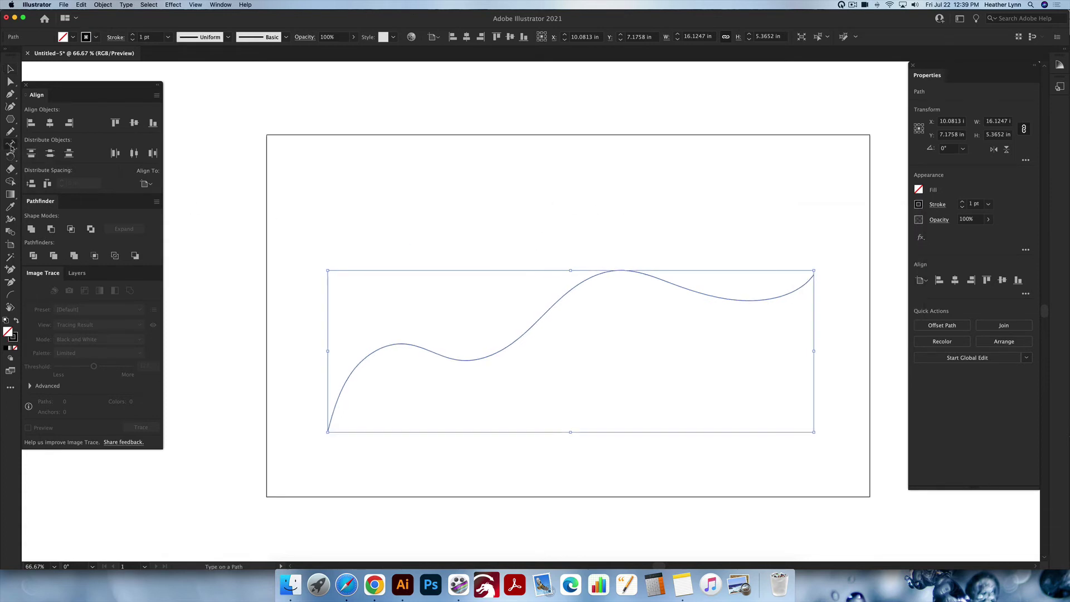
{"action": "left_click", "coordinate": [372, 355]}
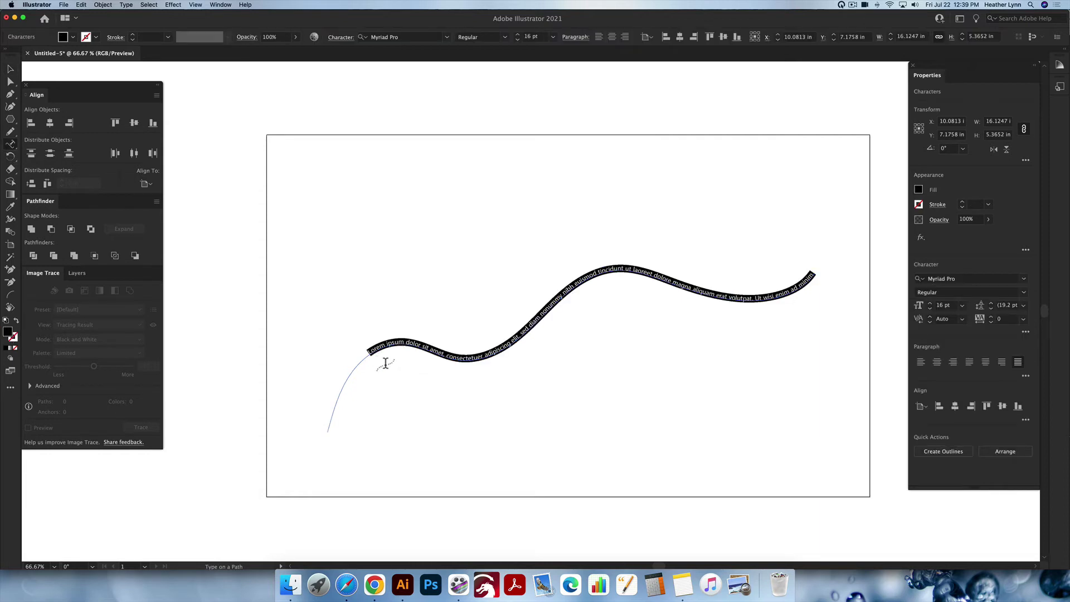
{"action": "key", "text": "super+z"}
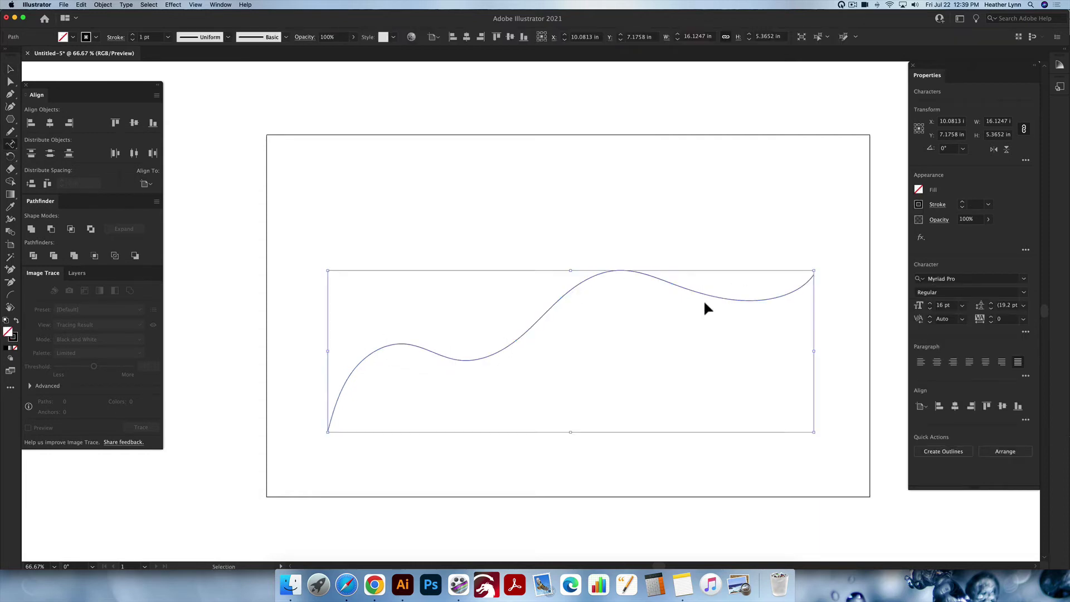
{"action": "left_click", "coordinate": [331, 431]}
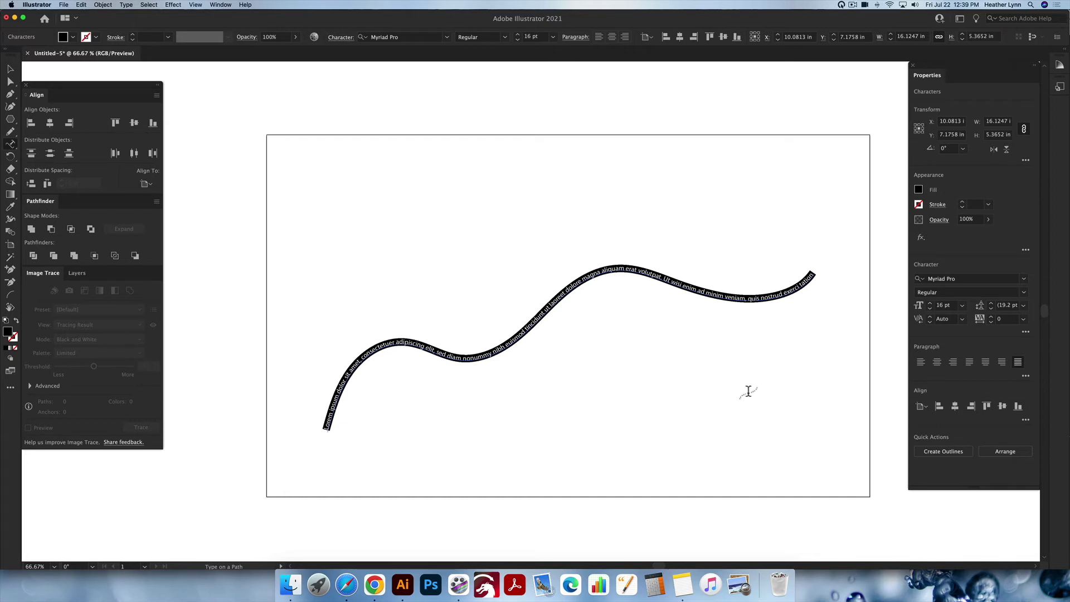
{"action": "key", "text": "Escape"}
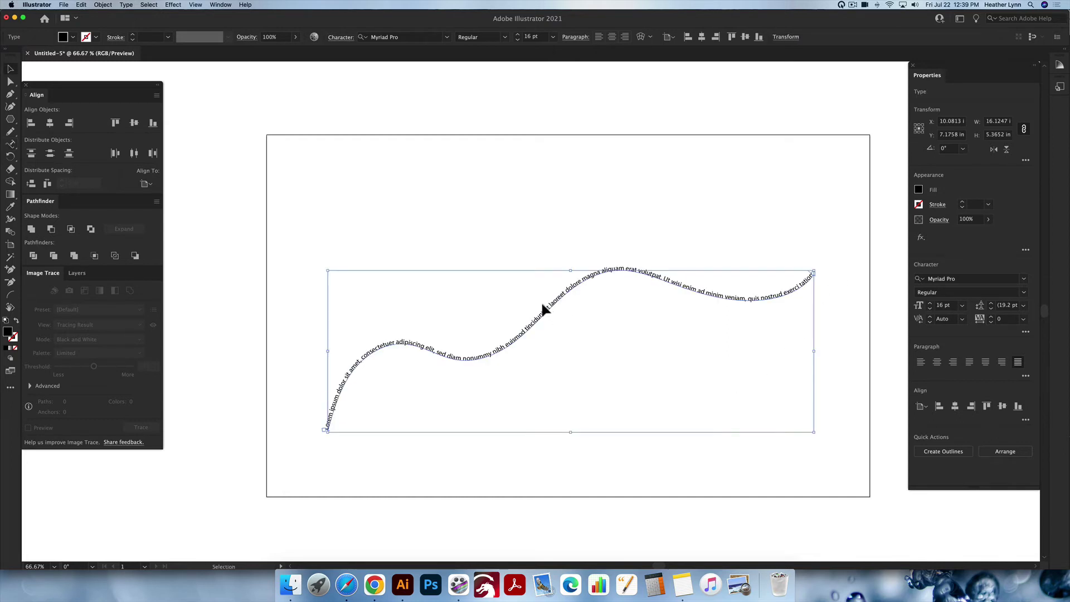
{"action": "left_click_drag", "start_coordinate": [543, 302], "coordinate": [553, 310]}
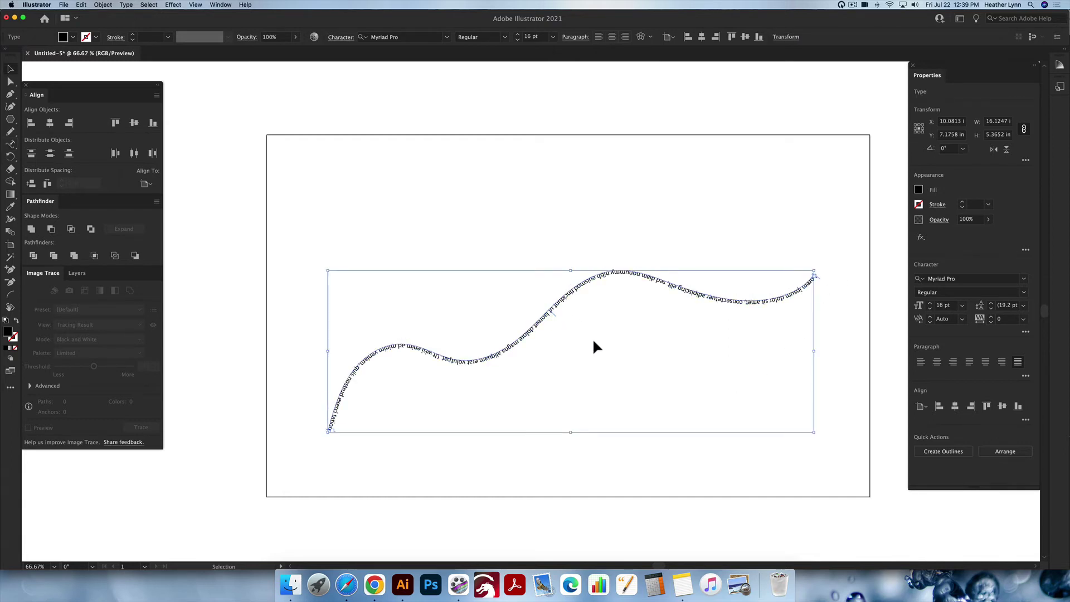
{"action": "left_click", "coordinate": [614, 356]}
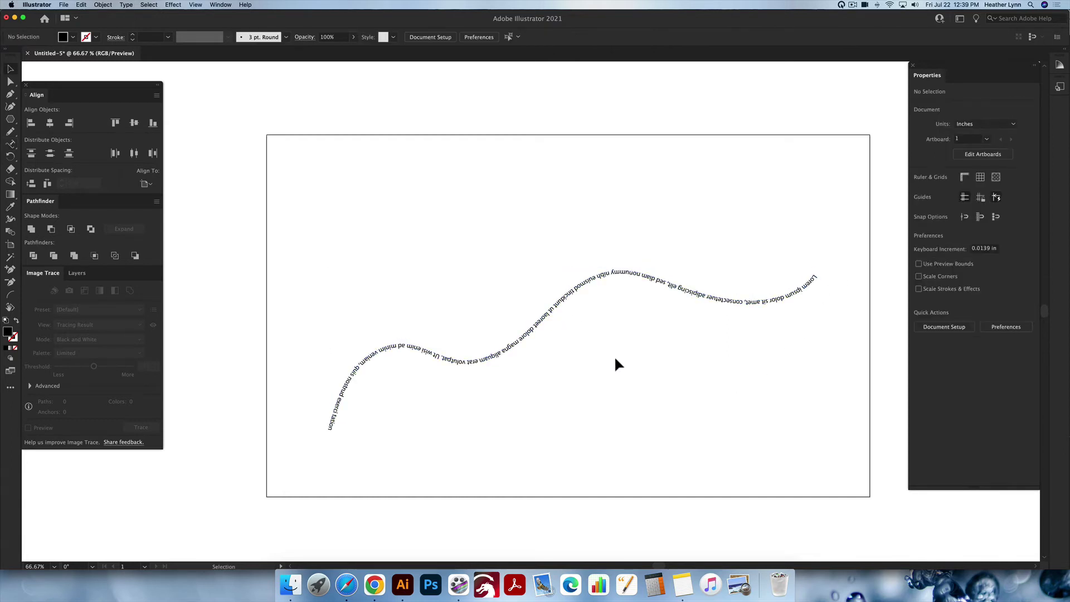
- Flip the curve text back, end it at 'wisi enim', move its start, and flip it underneath
{"action": "left_click", "coordinate": [550, 319]}
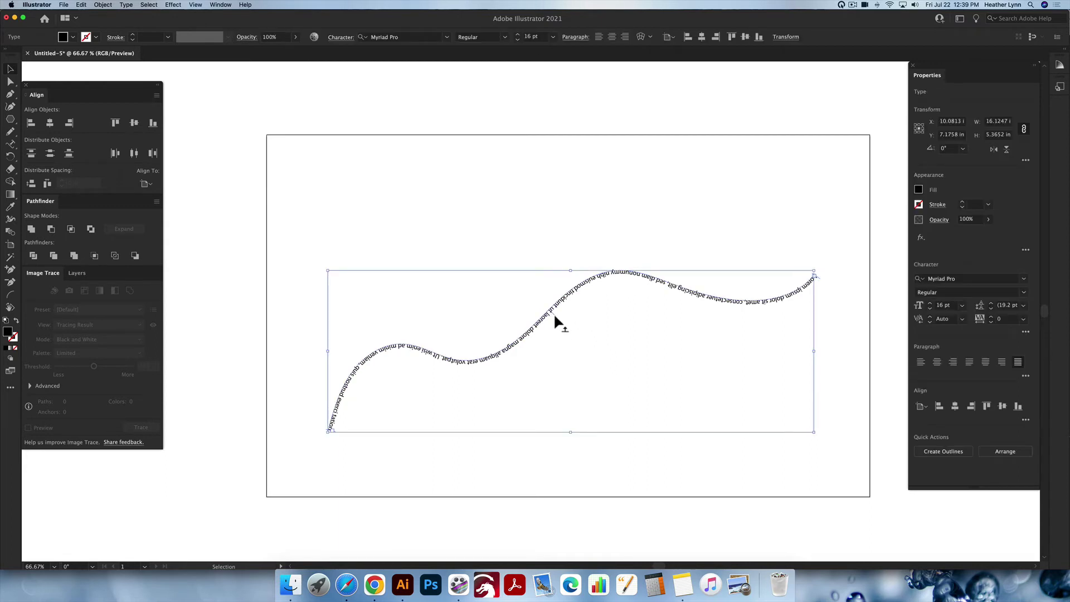
{"action": "left_click_drag", "start_coordinate": [554, 313], "coordinate": [540, 307]}
{"action": "left_click", "coordinate": [604, 332]}
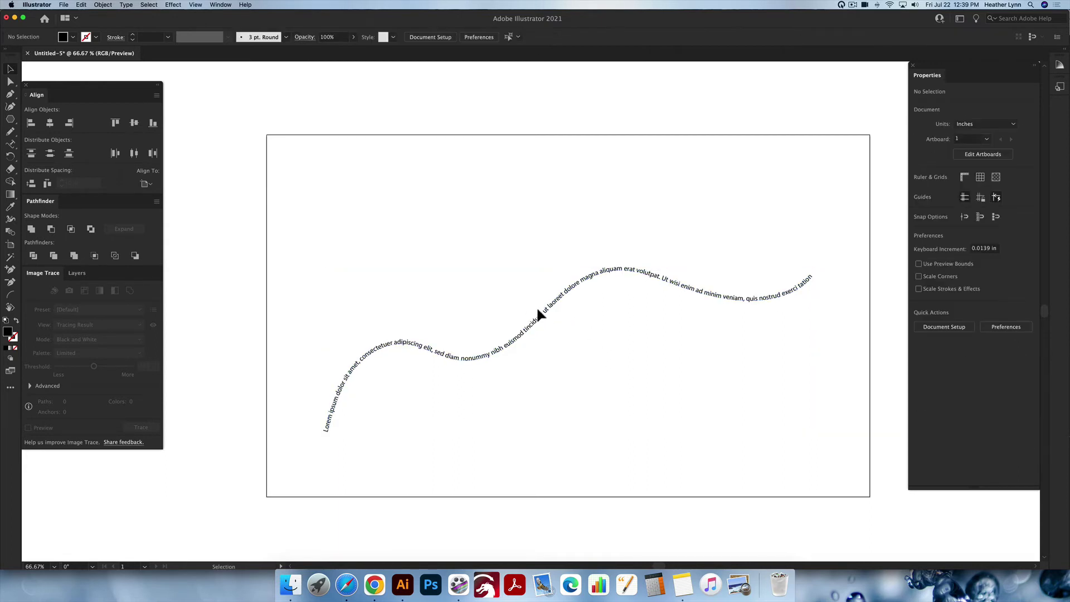
{"action": "left_click", "coordinate": [539, 310]}
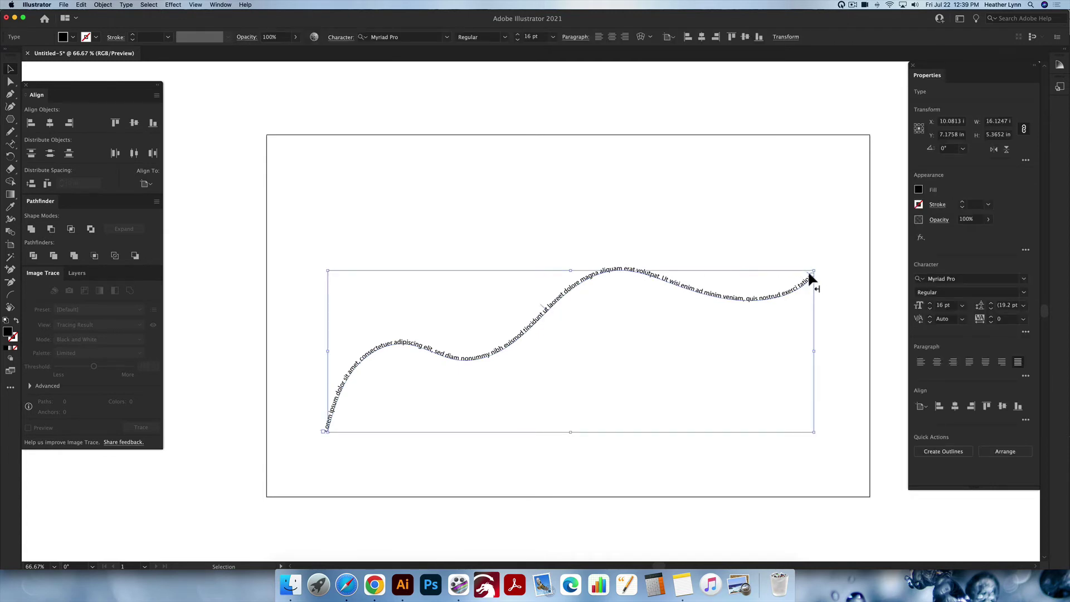
{"action": "left_click_drag", "start_coordinate": [809, 277], "coordinate": [697, 287]}
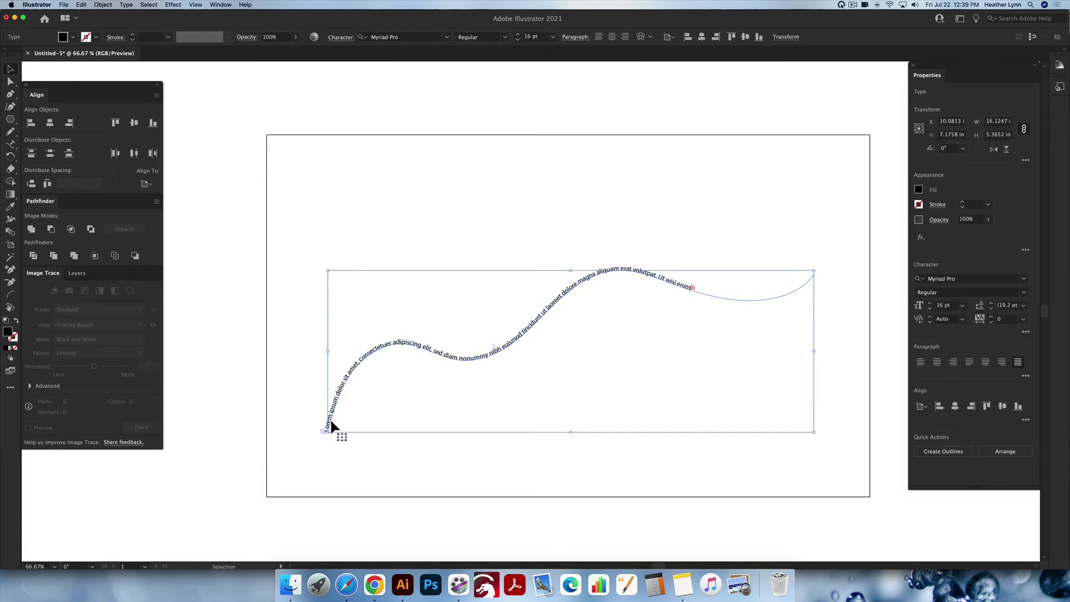
{"action": "left_click_drag", "start_coordinate": [323, 428], "coordinate": [368, 351]}
{"action": "left_click_drag", "start_coordinate": [528, 325], "coordinate": [540, 337]}
- Delete the text-on-path object to clear the artboard
{"action": "left_click", "coordinate": [590, 358]}
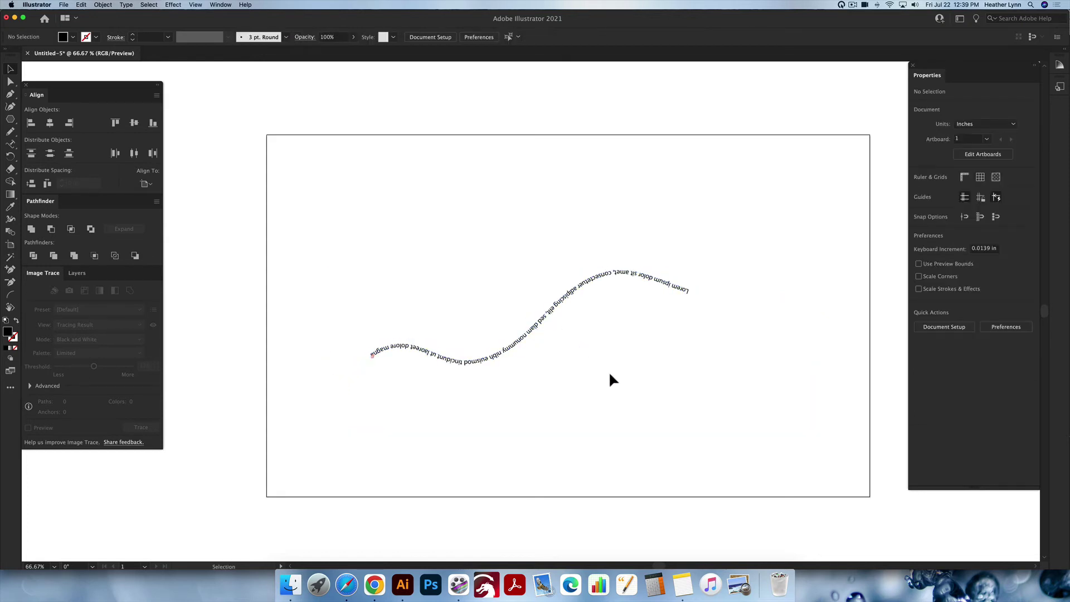
{"action": "left_click", "coordinate": [537, 300]}
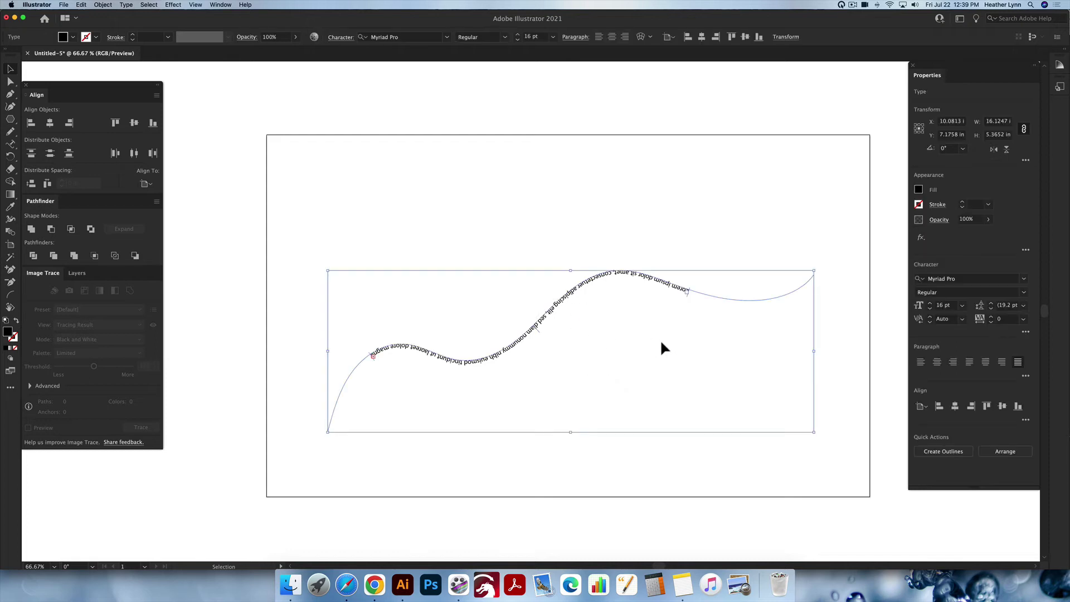
{"action": "key", "text": "Delete"}
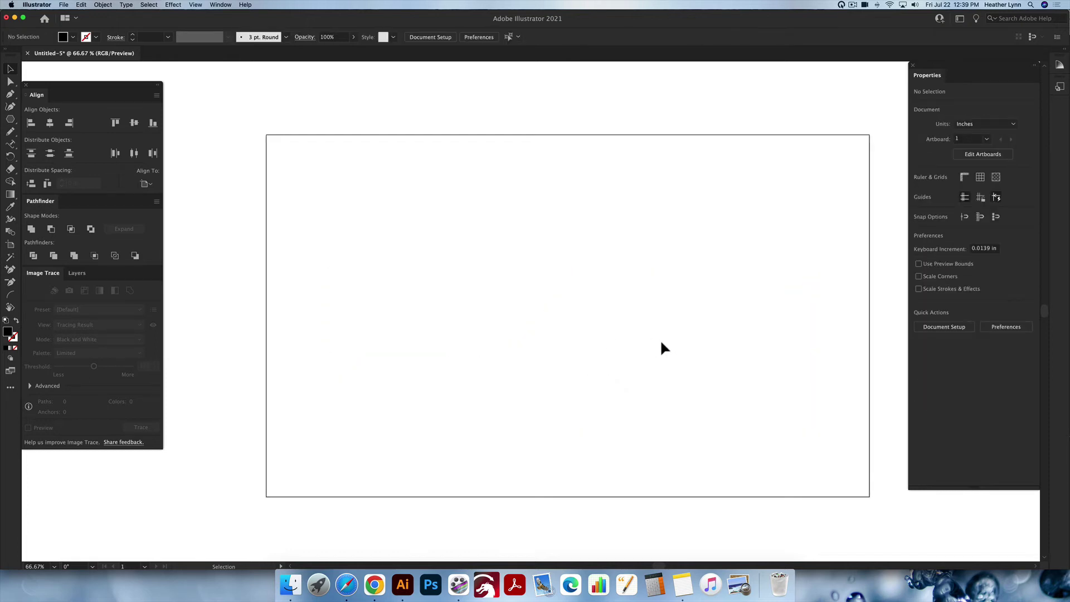
- Draw a large outlined, unfilled circle right of centre and nudge it slightly lower
{"action": "key", "text": "l"}
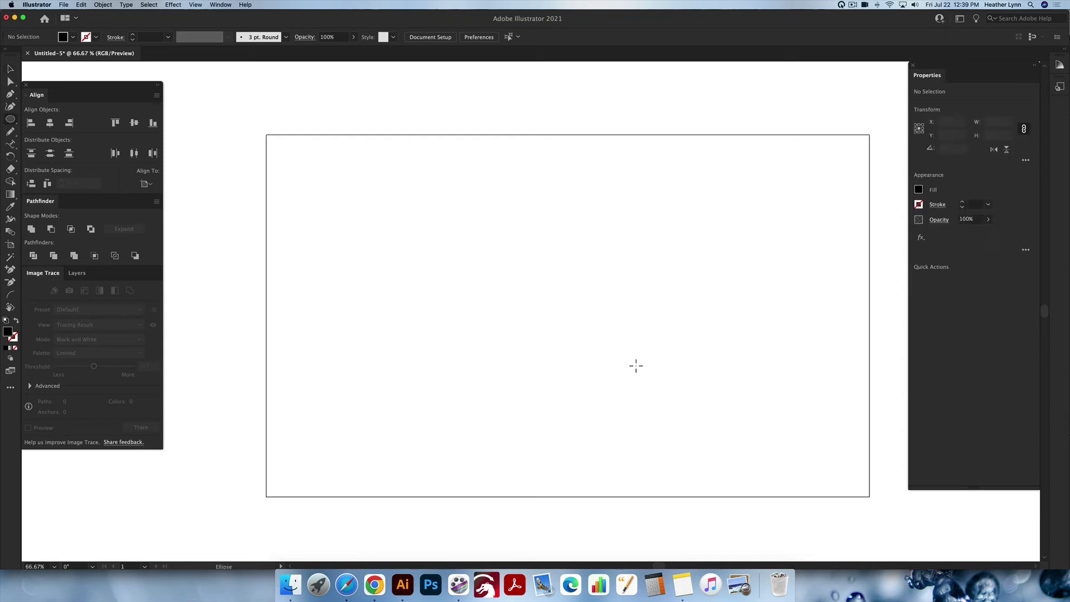
{"action": "mouse_move", "coordinate": [567, 386]}
{"action": "left_mouse_down"}
{"action": "mouse_move", "coordinate": [757, 210]}
{"action": "mouse_move", "coordinate": [756, 197]}
{"action": "left_mouse_up"}
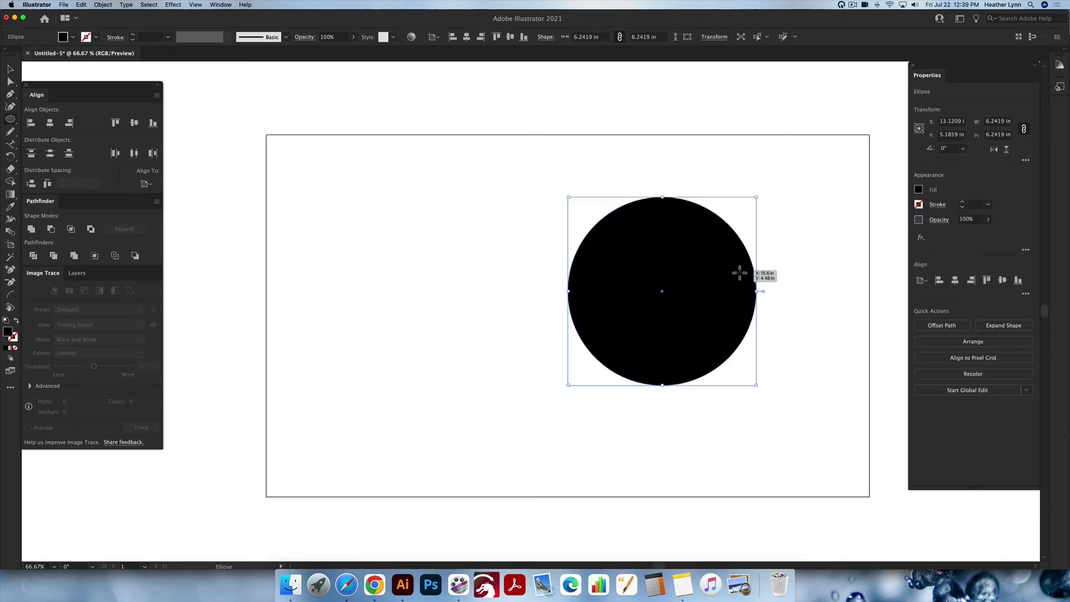
{"action": "key", "text": "shift+x"}
{"action": "key", "text": "v"}
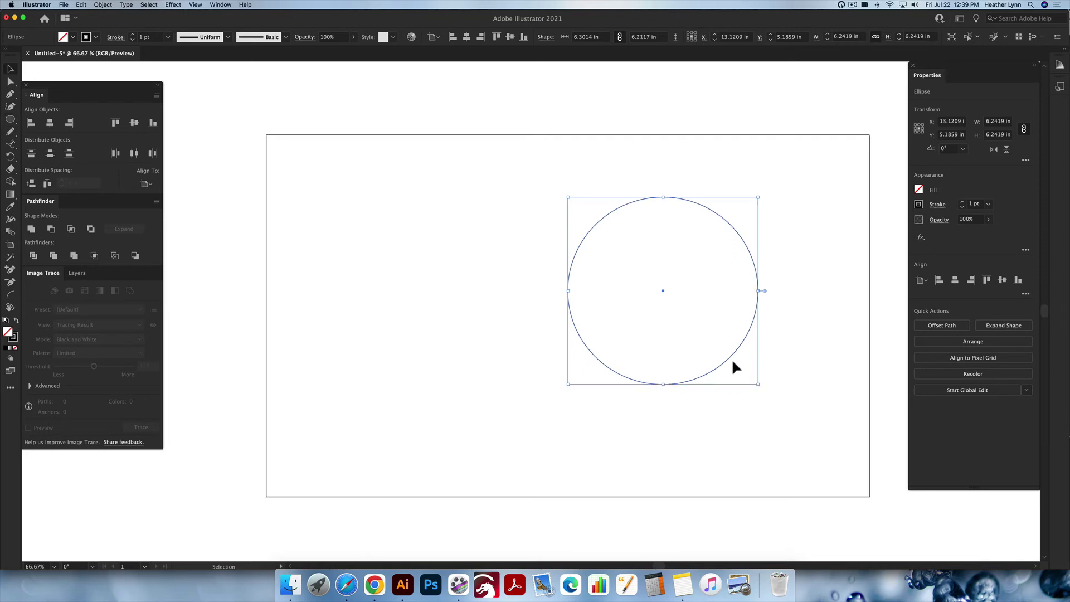
{"action": "left_click", "coordinate": [734, 377]}
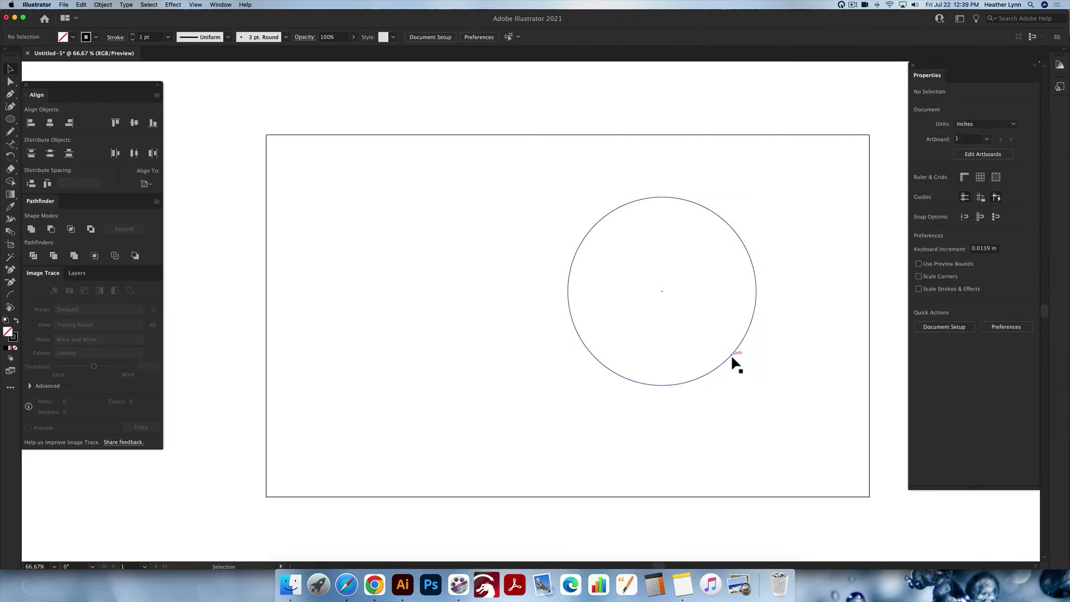
{"action": "left_click_drag", "start_coordinate": [730, 355], "coordinate": [733, 369]}
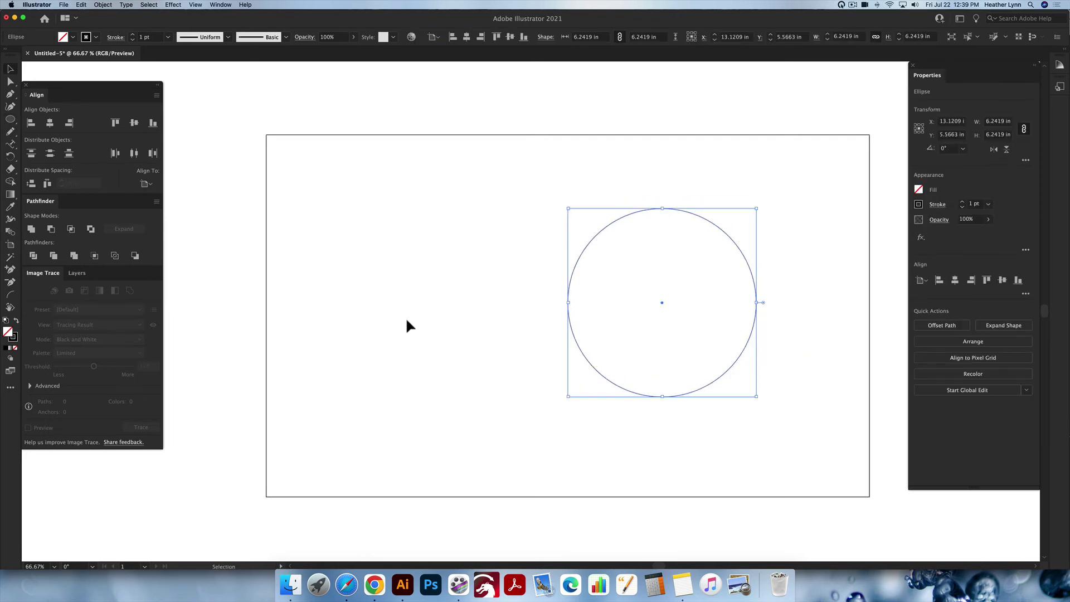
- Type HELLO left of the circle, enlarge it, and move it up beside the circle
{"action": "key", "text": "t"}
{"action": "left_click", "coordinate": [381, 304]}
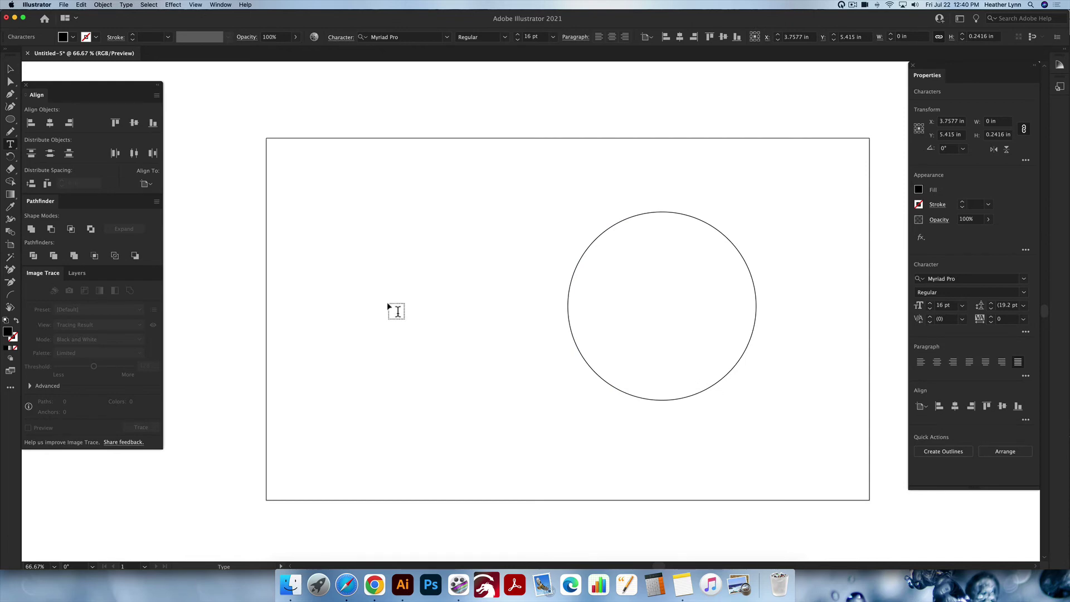
{"action": "type", "text": "HELLO"}
{"action": "key", "text": "Escape"}
{"action": "left_click", "coordinate": [388, 303]}
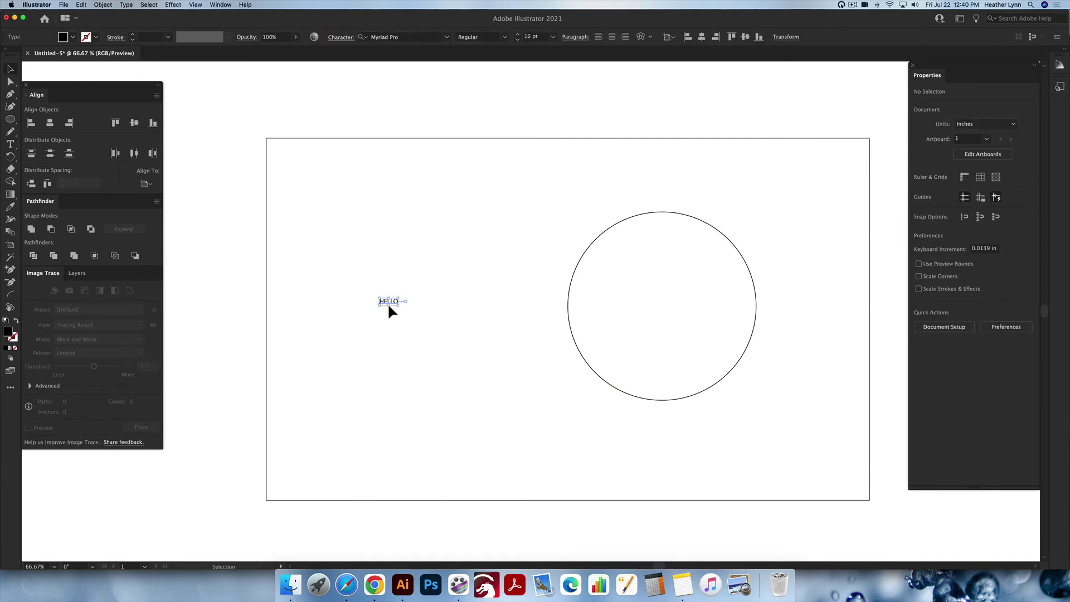
{"action": "left_click_drag", "start_coordinate": [389, 303], "coordinate": [408, 366]}
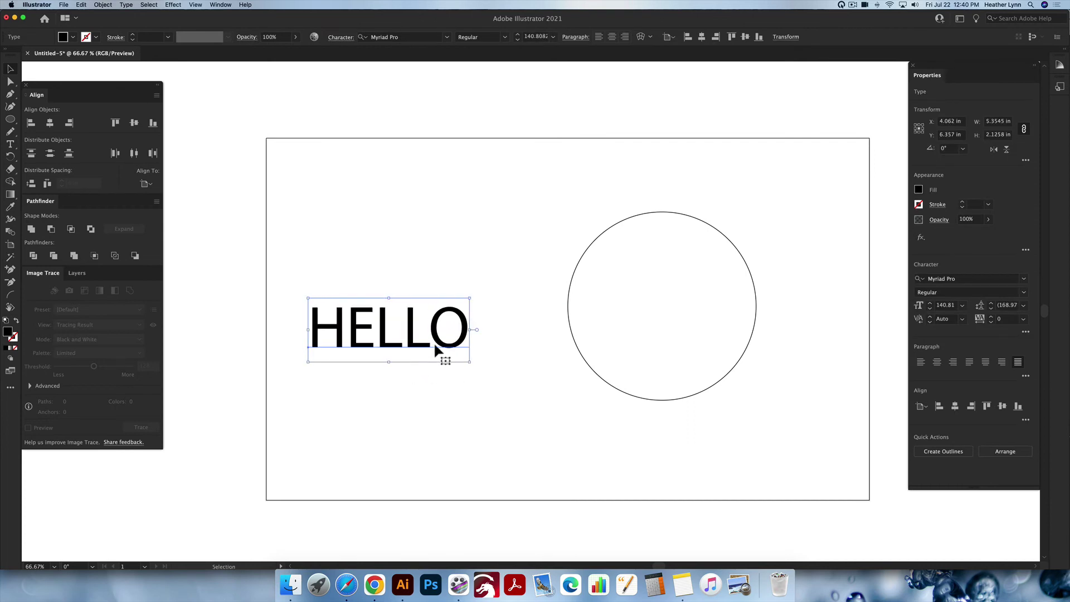
{"action": "left_click", "coordinate": [444, 275]}
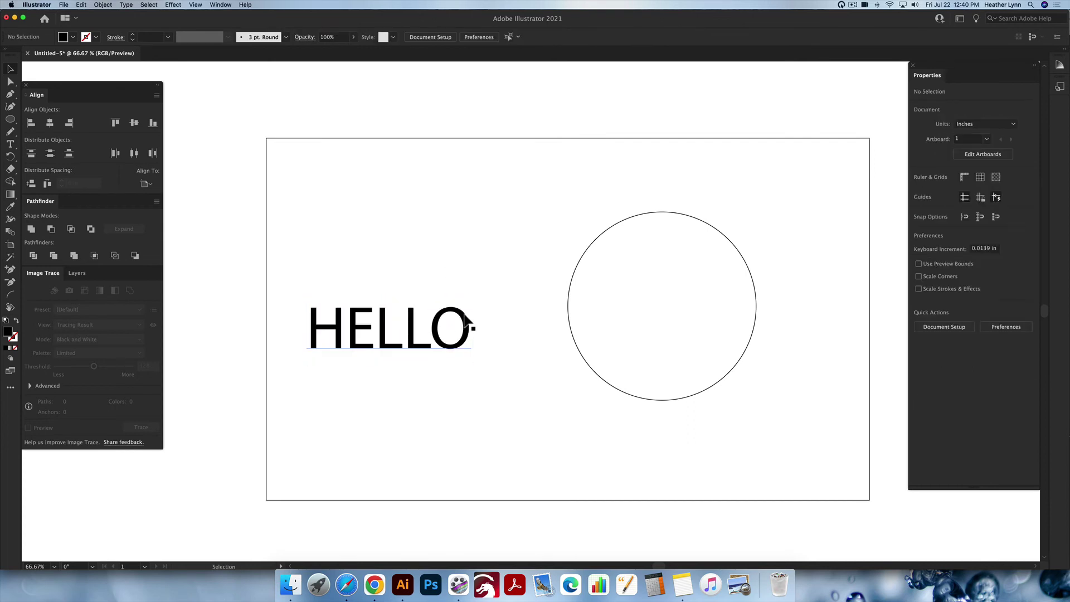
{"action": "left_click_drag", "start_coordinate": [471, 327], "coordinate": [485, 306]}
{"action": "left_click", "coordinate": [571, 343]}
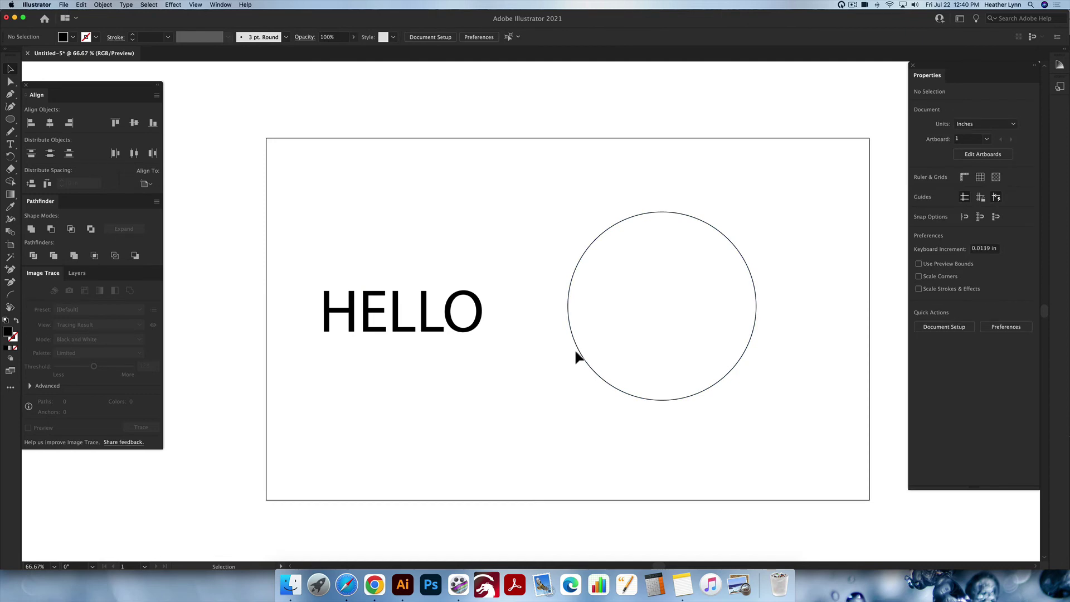
- Select the circle and check its right-click menu, leaving its stacking unchanged
{"action": "left_click", "coordinate": [580, 348]}
{"action": "right_click", "coordinate": [579, 350]}
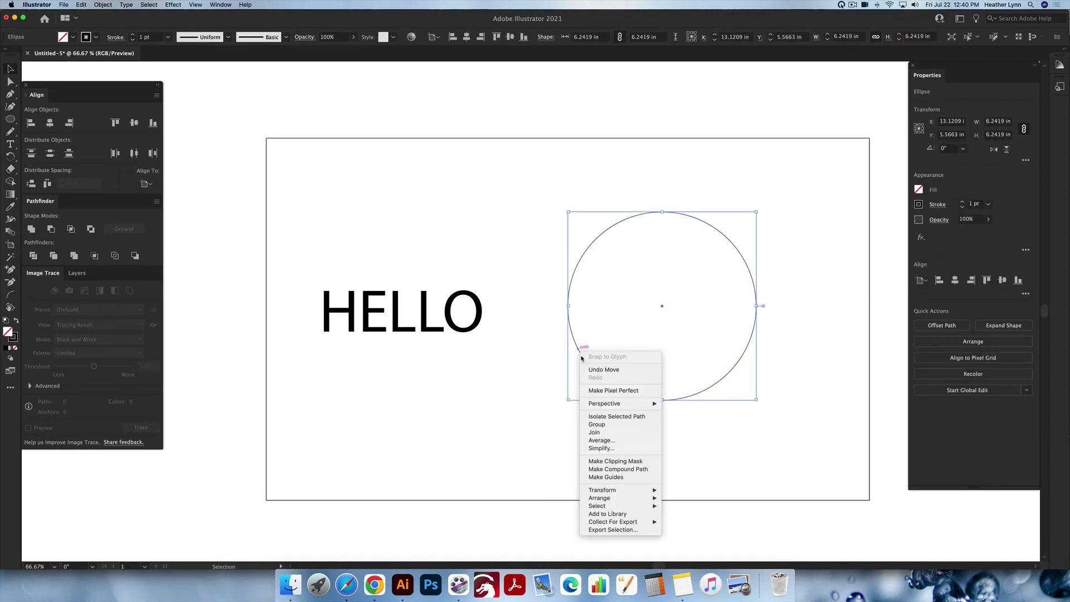
{"action": "left_click", "coordinate": [860, 396]}
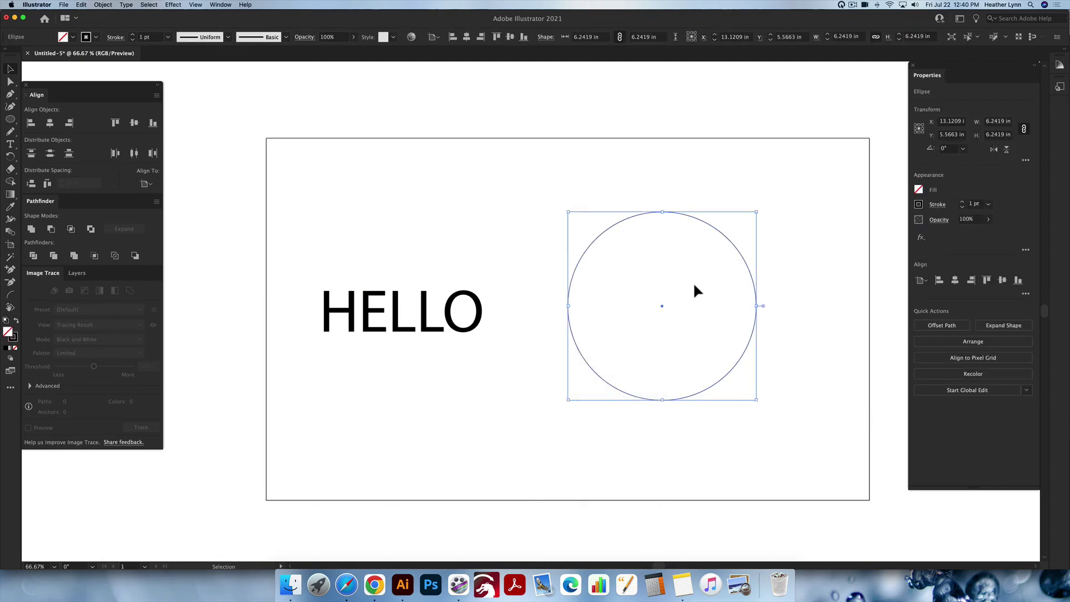
{"action": "key", "text": "super"}
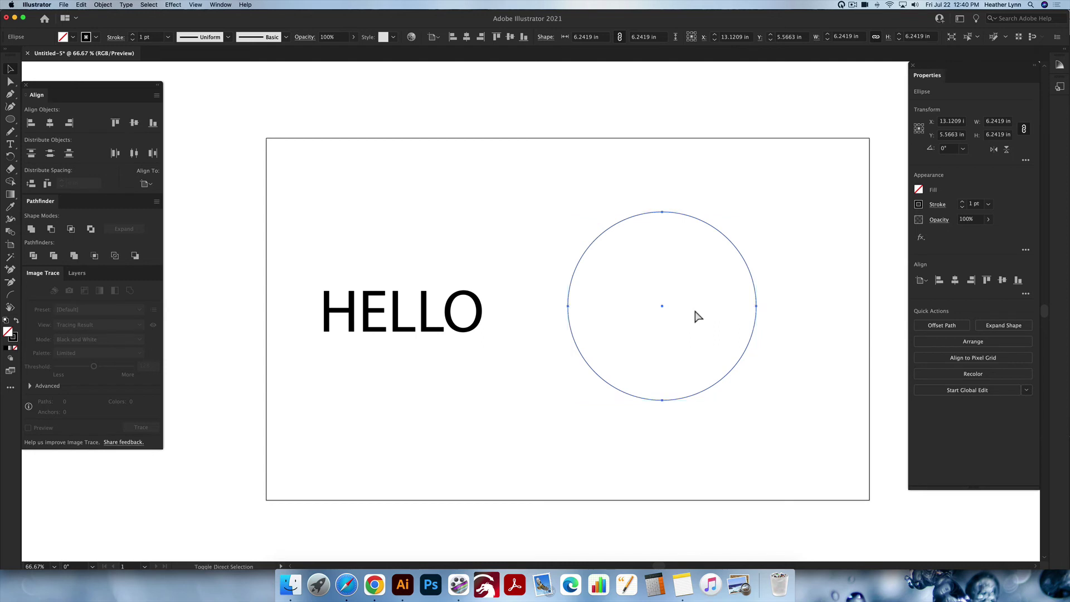
{"action": "right_click", "coordinate": [695, 312]}
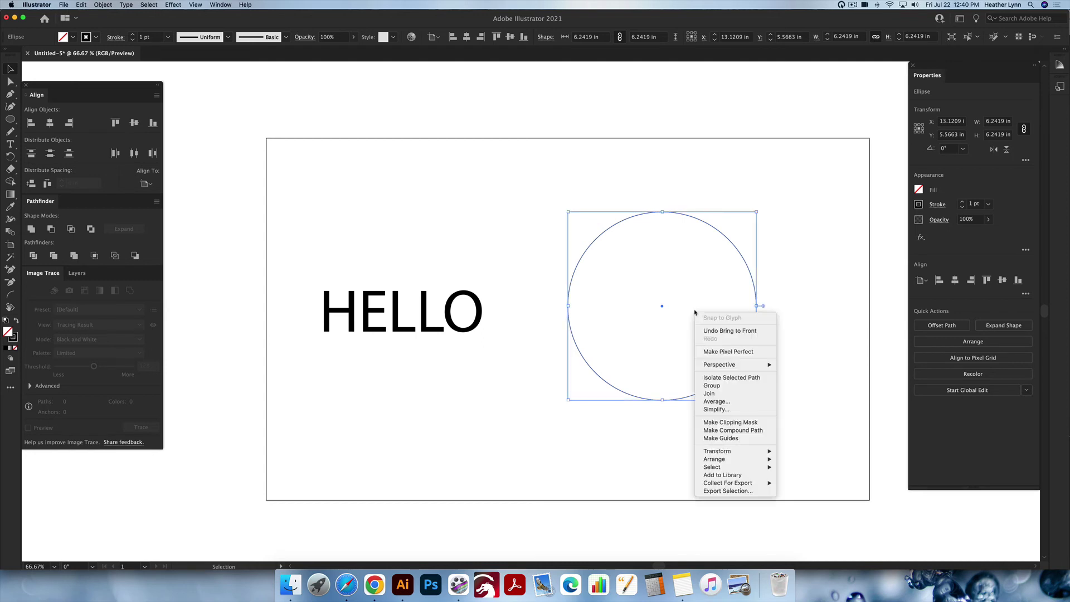
{"action": "mouse_move", "coordinate": [750, 460]}
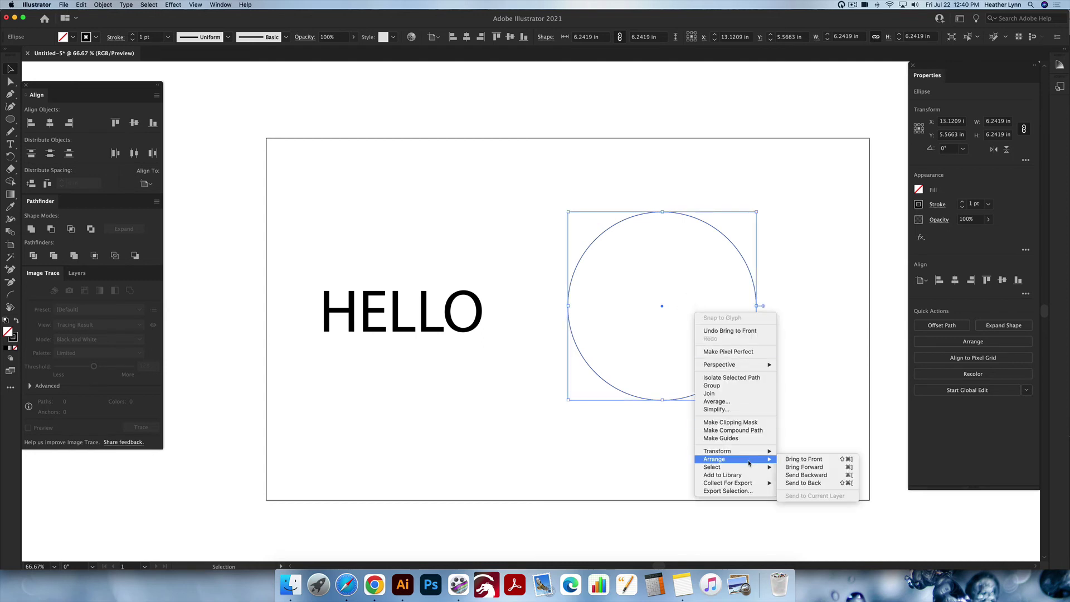
{"action": "left_click", "coordinate": [834, 337]}
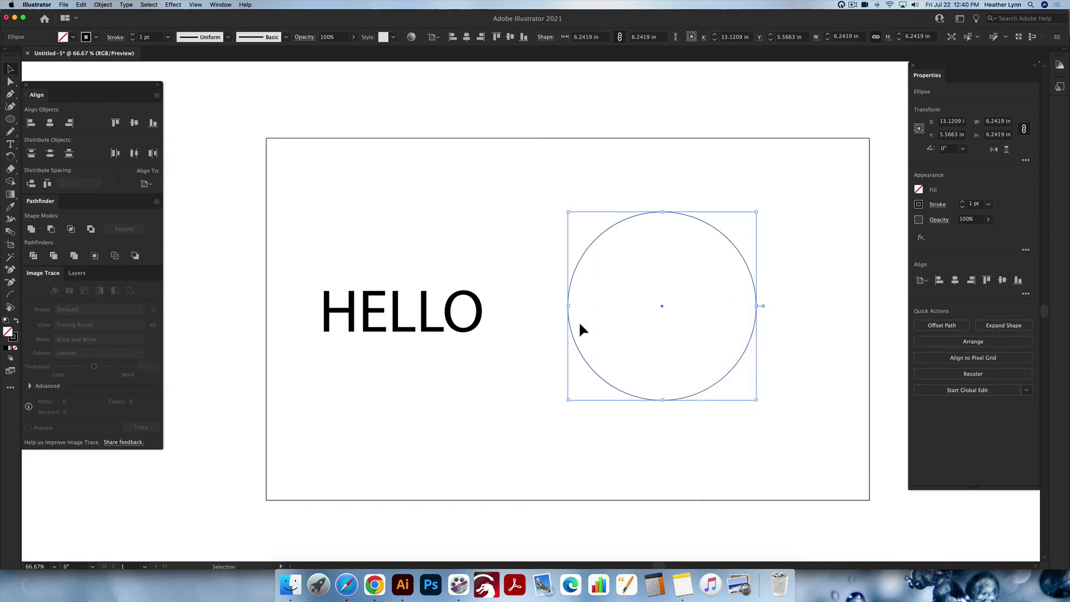
{"action": "left_click", "coordinate": [581, 326]}
- Select HELLO and the circle together and apply Envelope Distort > Make with Top Object
{"action": "left_click_drag", "start_coordinate": [760, 422], "coordinate": [342, 184]}
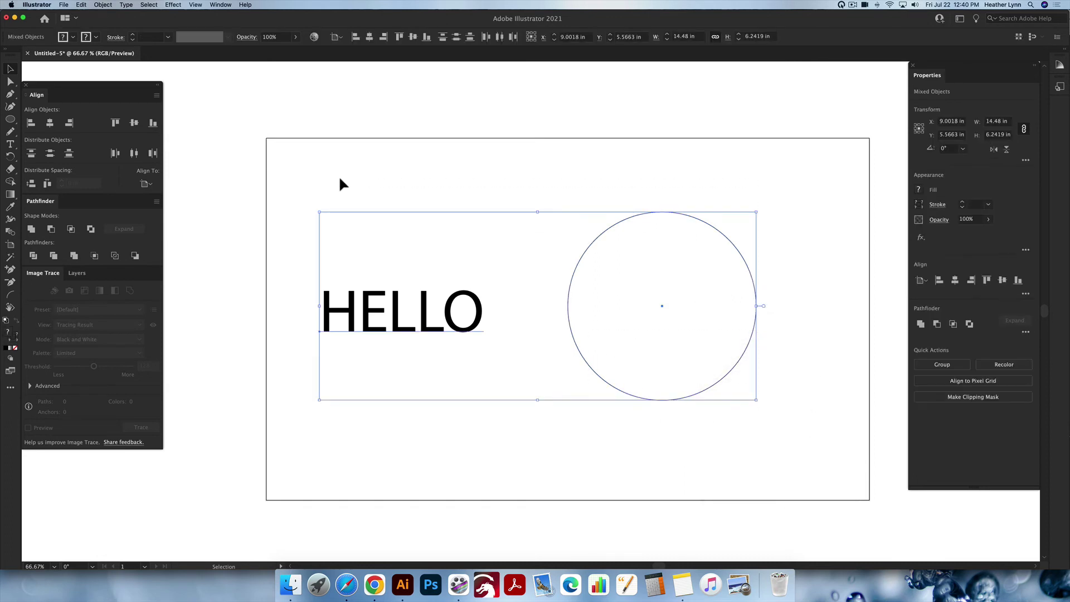
{"action": "left_click", "coordinate": [102, 4]}
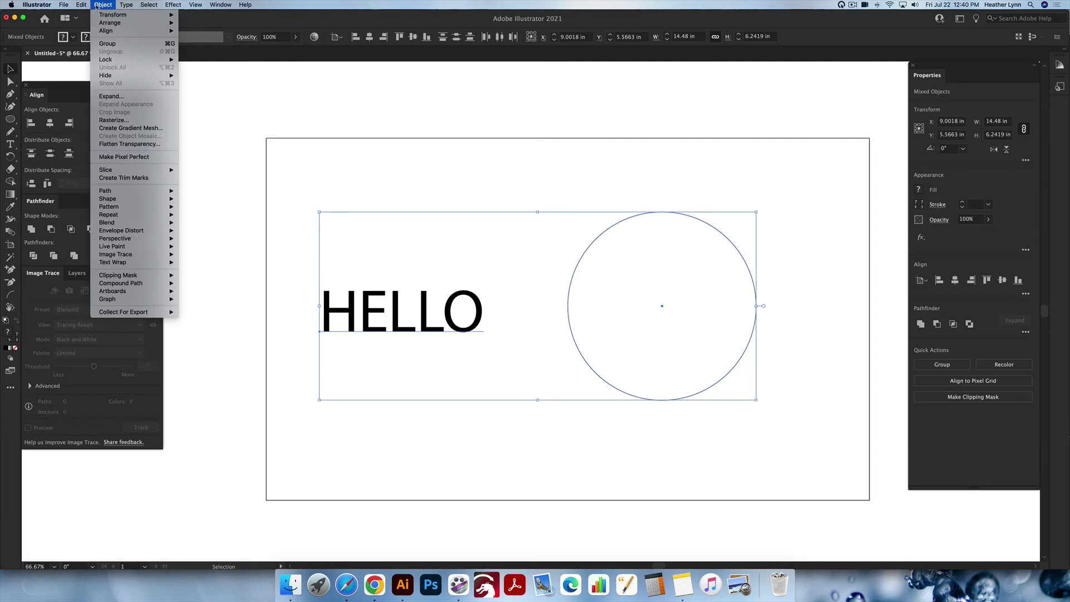
{"action": "mouse_move", "coordinate": [155, 232]}
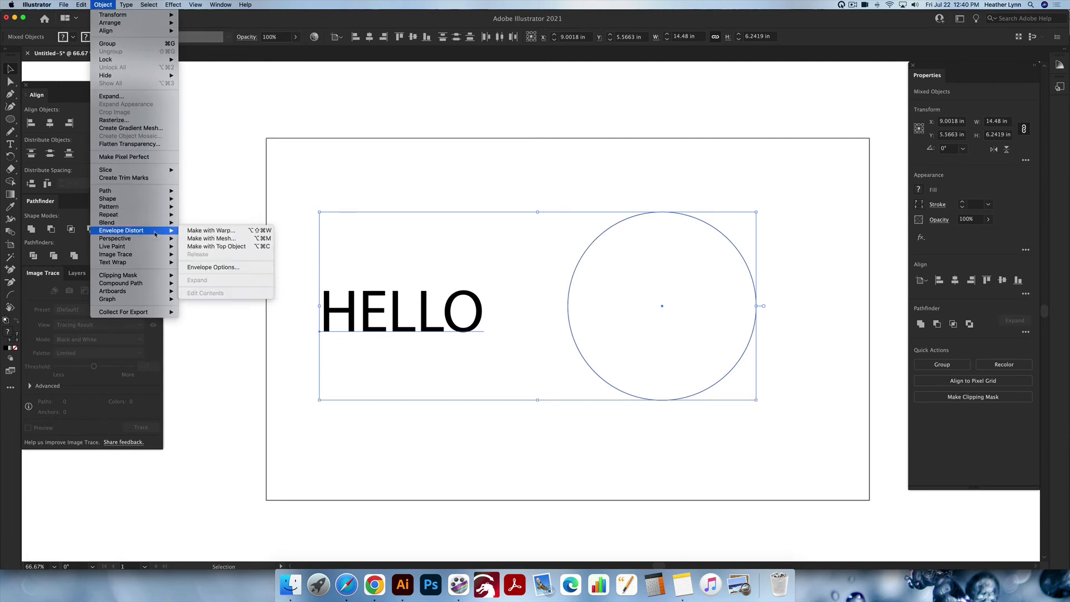
{"action": "left_click", "coordinate": [244, 248]}
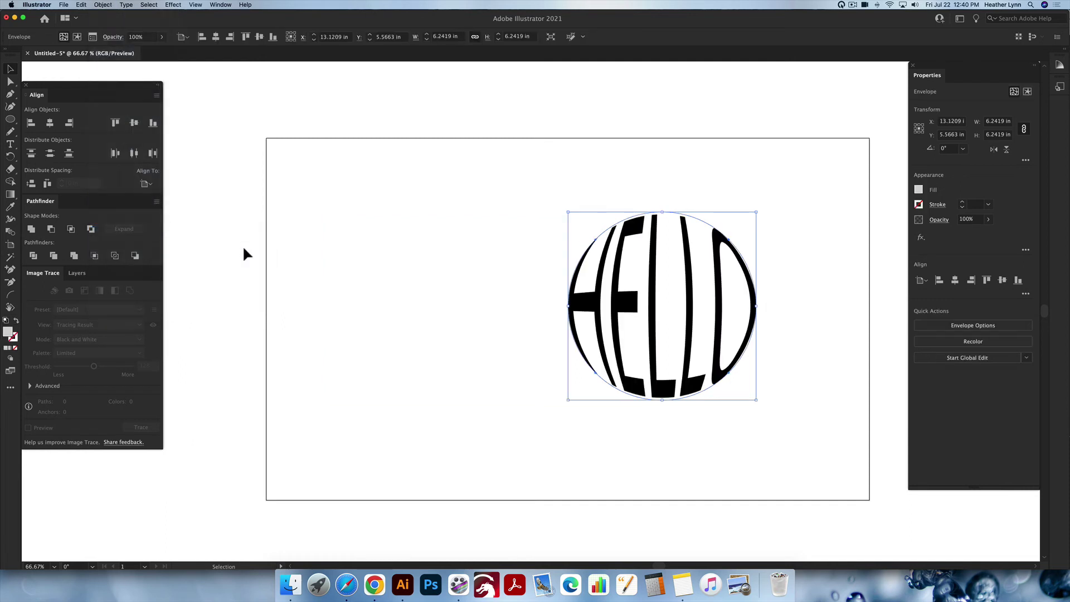
{"action": "left_click", "coordinate": [795, 326]}
{"action": "left_click", "coordinate": [693, 330]}
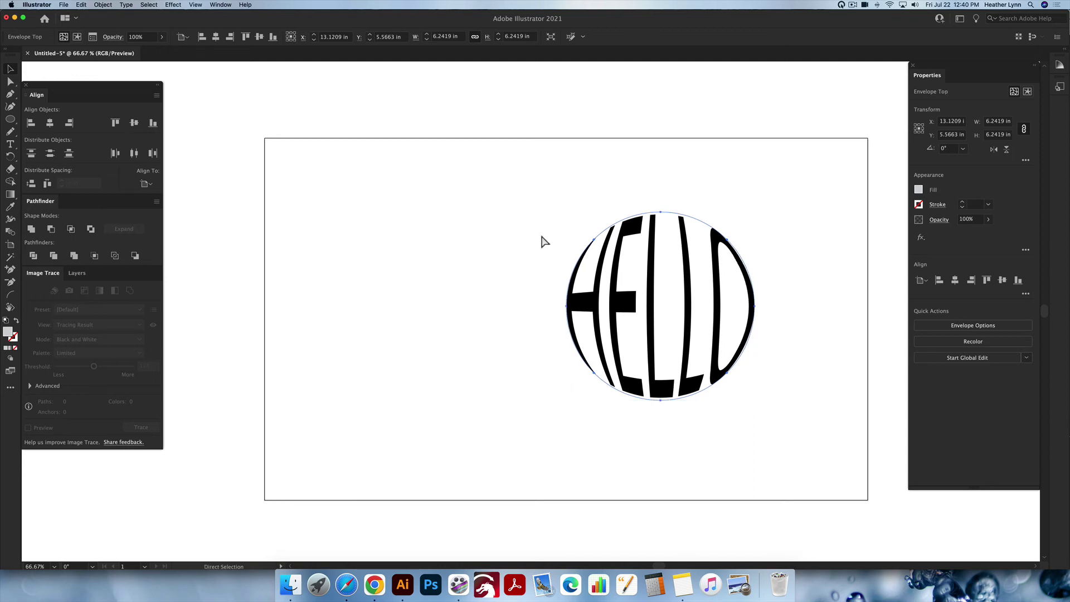
- Check the HELLO envelope in Outline view, then expand it with Object > Expand
{"action": "key", "text": "super+y"}
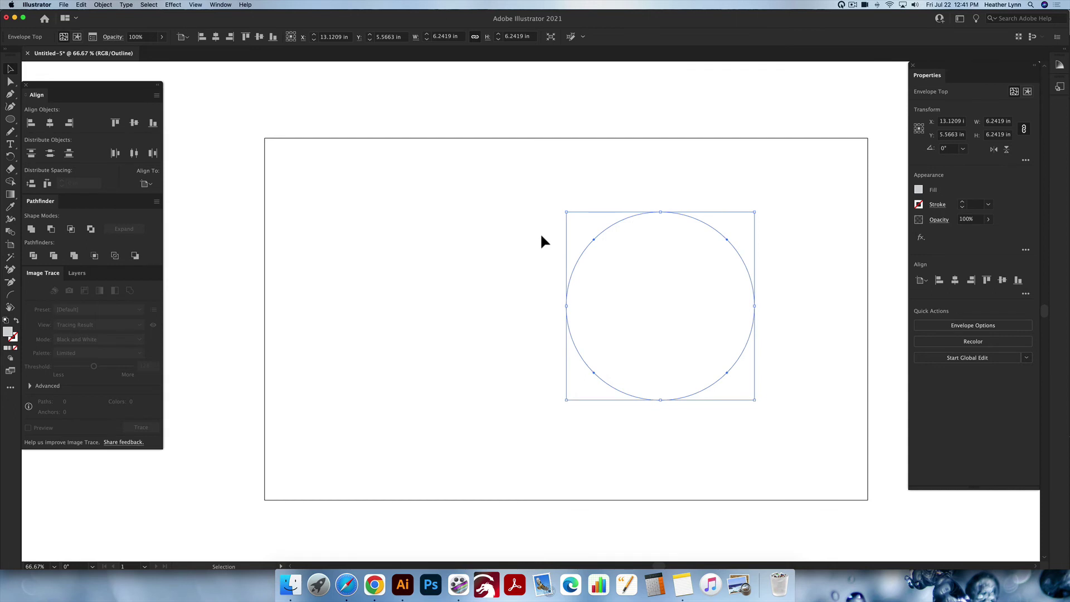
{"action": "key", "text": "super+y"}
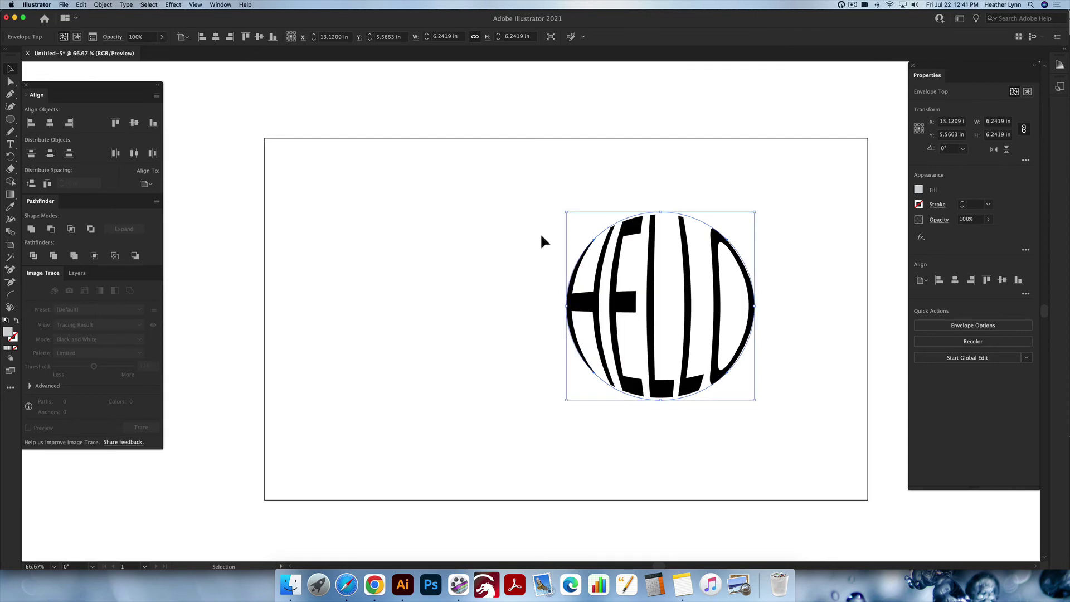
{"action": "left_click", "coordinate": [103, 5]}
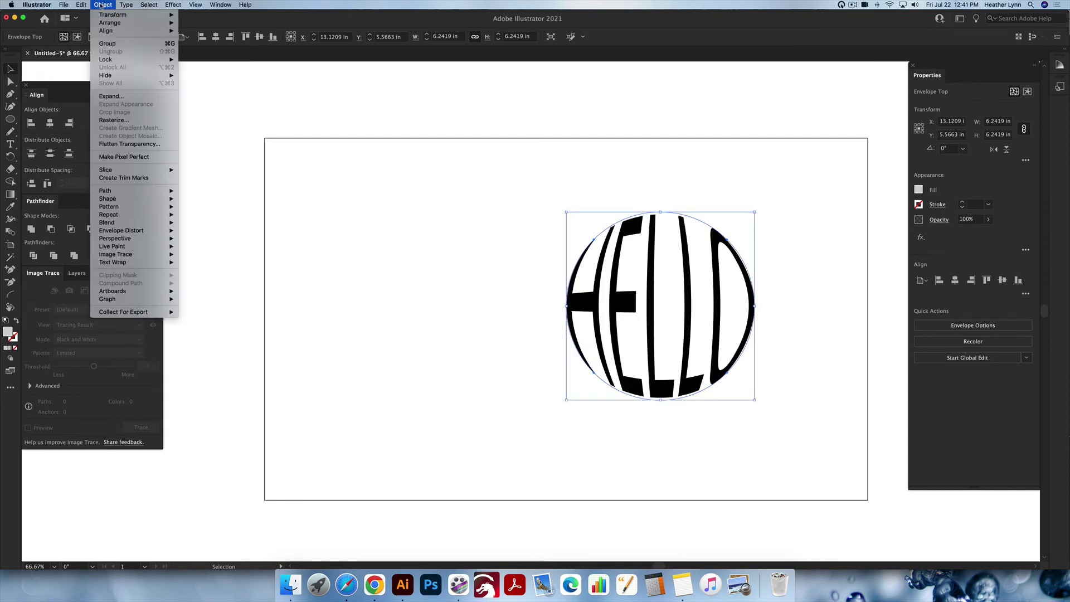
{"action": "left_click", "coordinate": [111, 96]}
{"action": "left_click", "coordinate": [562, 230]}
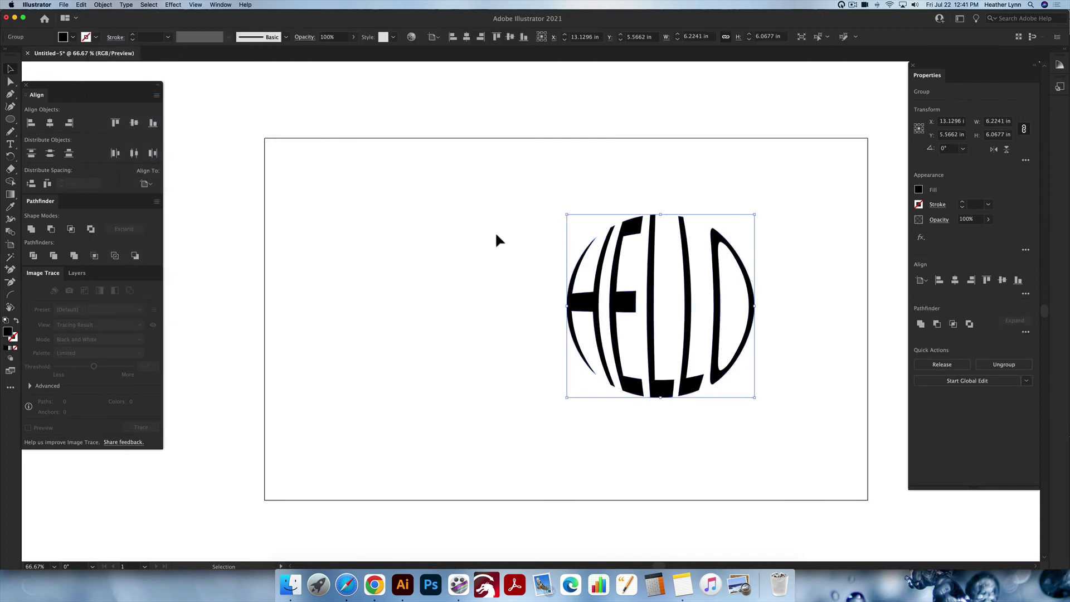
- Select the expanded HELLO group and delete it
{"action": "left_click", "coordinate": [583, 374]}
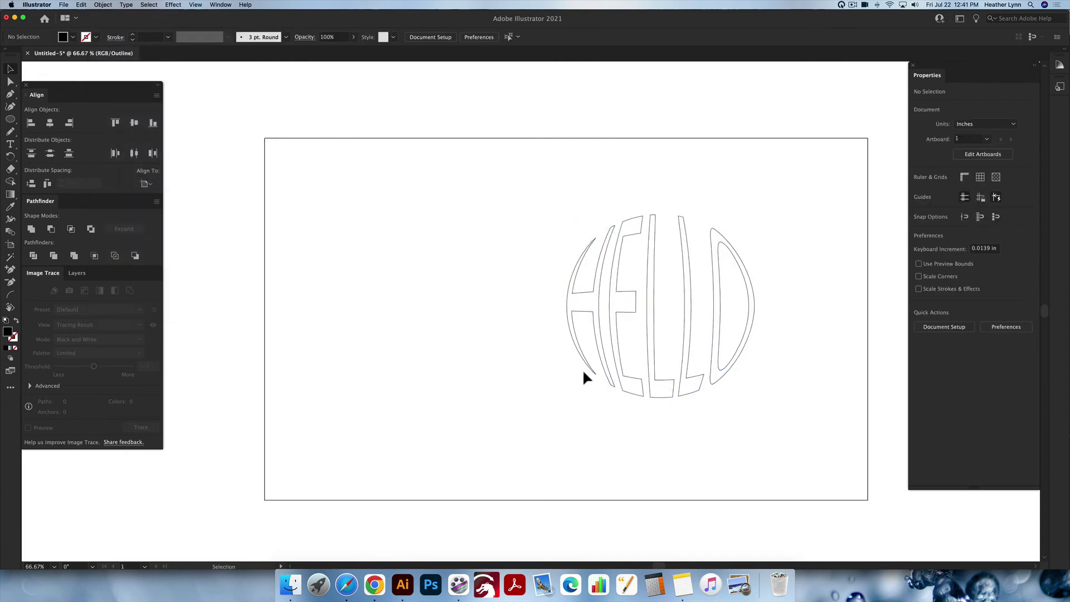
{"action": "left_click_drag", "start_coordinate": [766, 373], "coordinate": [526, 269]}
{"action": "key", "text": "Delete"}
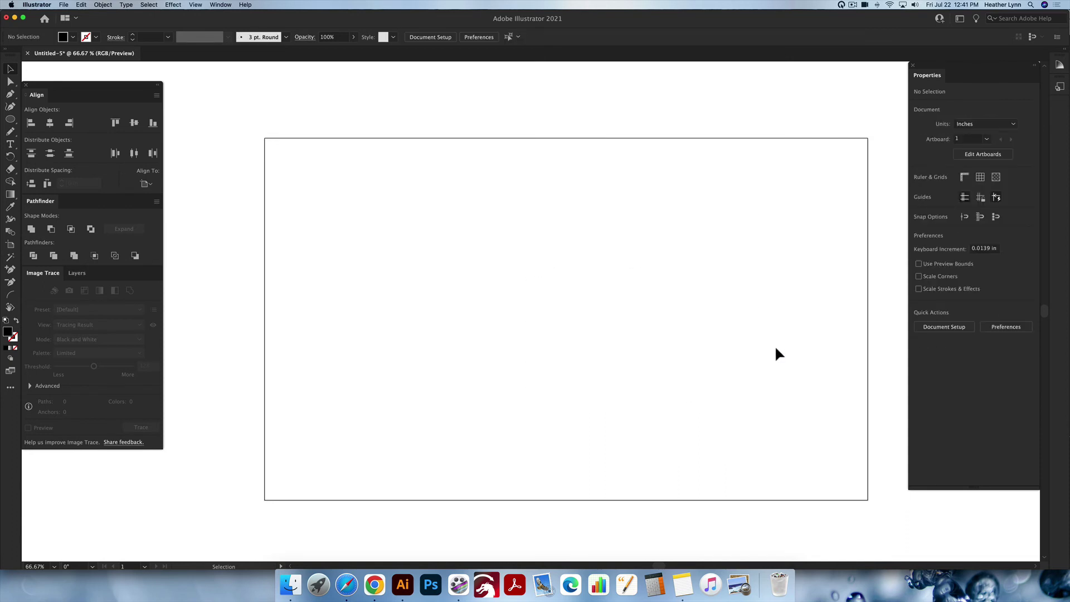
- Draw a hexagon right of centre and make it outlined with no fill
{"action": "key", "text": "l"}
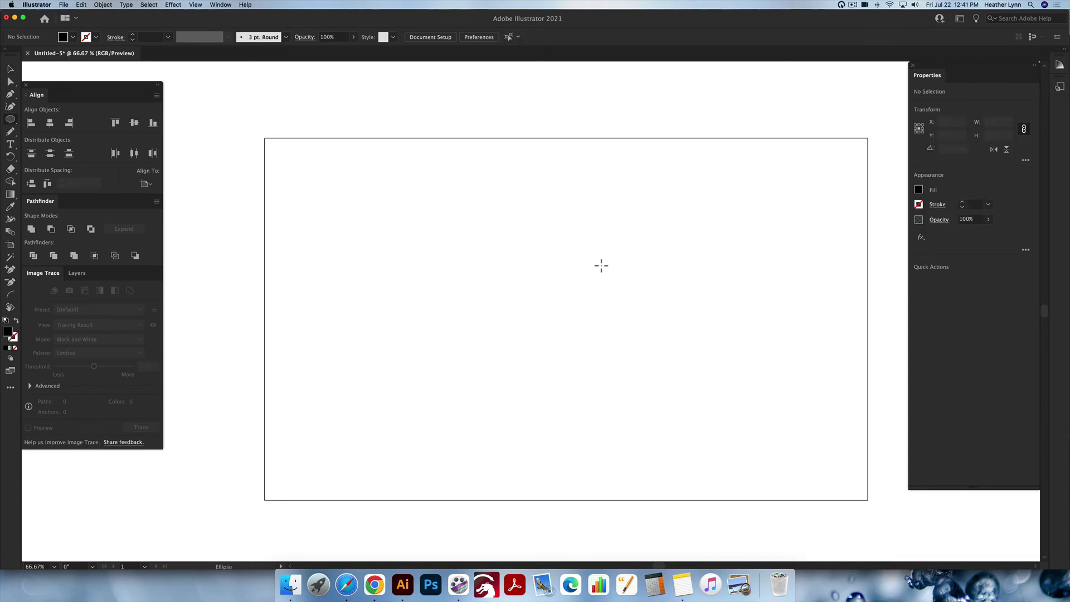
{"action": "key", "text": "shift+l"}
{"action": "left_click_drag", "start_coordinate": [631, 273], "coordinate": [754, 373]}
{"action": "key", "text": "shift+x"}
{"action": "key", "text": "v"}
- Add 'GOOD MORNING!' text left of the hexagon and enlarge it to heading size
{"action": "key", "text": "t"}
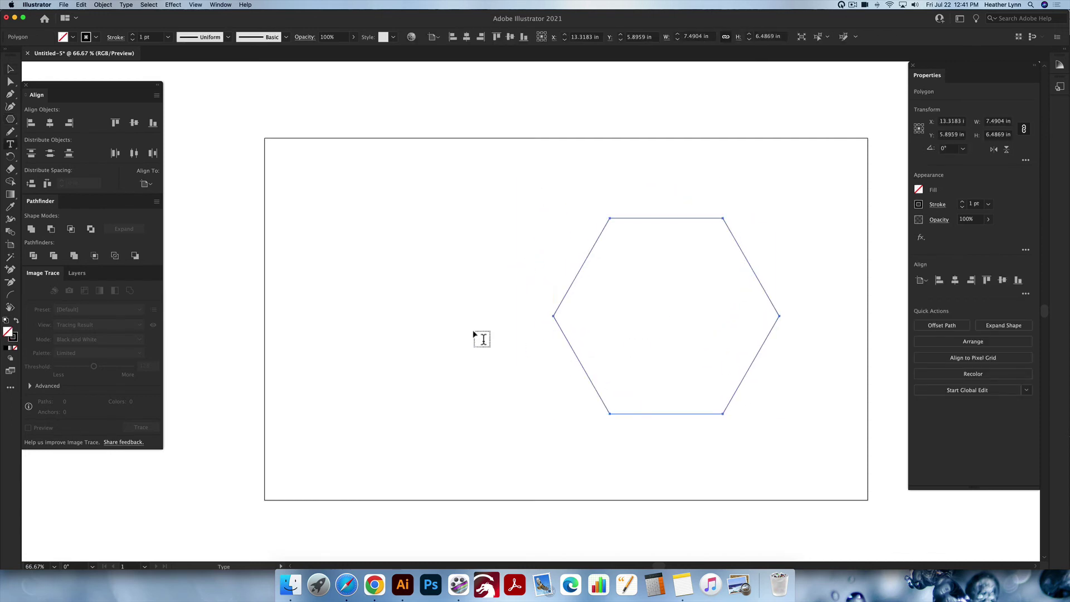
{"action": "left_click", "coordinate": [393, 309]}
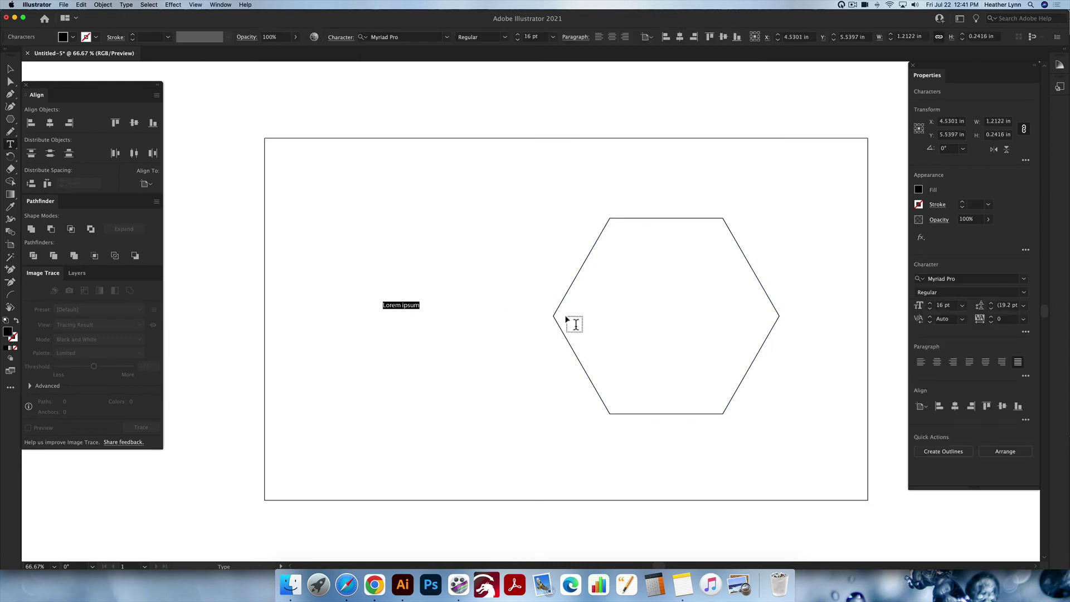
{"action": "type", "text": "GOOD MORNING!"}
{"action": "key", "text": "Escape"}
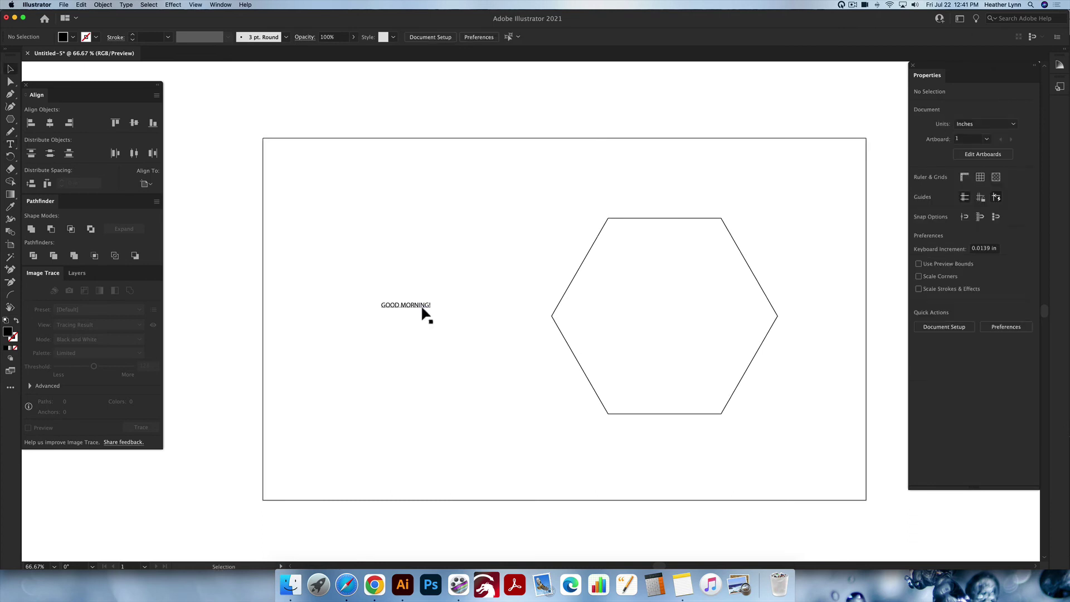
{"action": "left_click", "coordinate": [409, 311]}
{"action": "left_click_drag", "start_coordinate": [408, 310], "coordinate": [459, 333]}
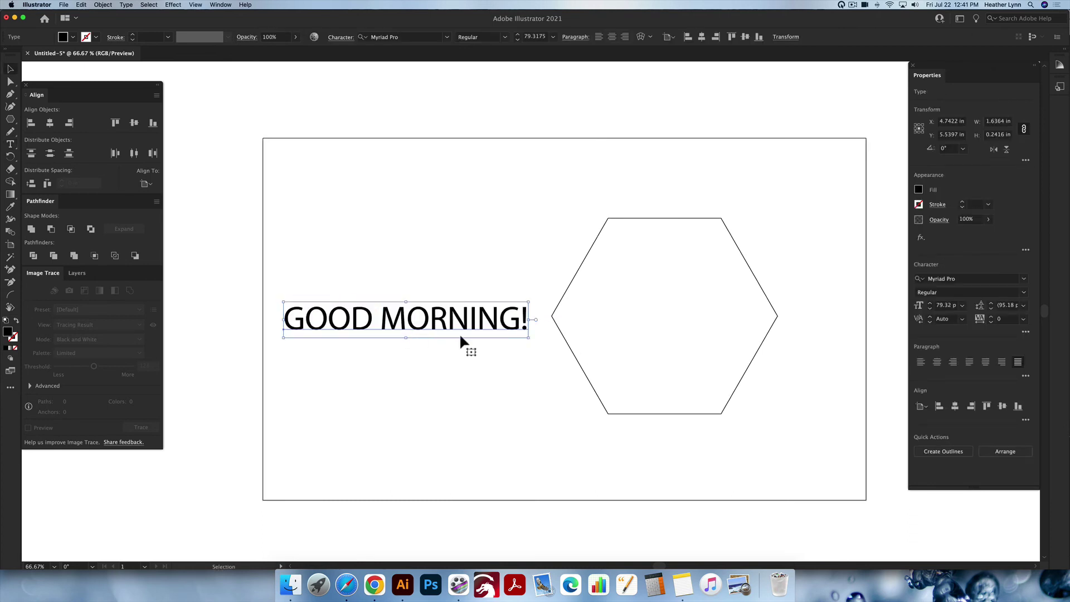
{"action": "left_click", "coordinate": [572, 281]}
- Bring the hexagon in front of the text with Arrange > Bring to Front
{"action": "right_click", "coordinate": [572, 281]}
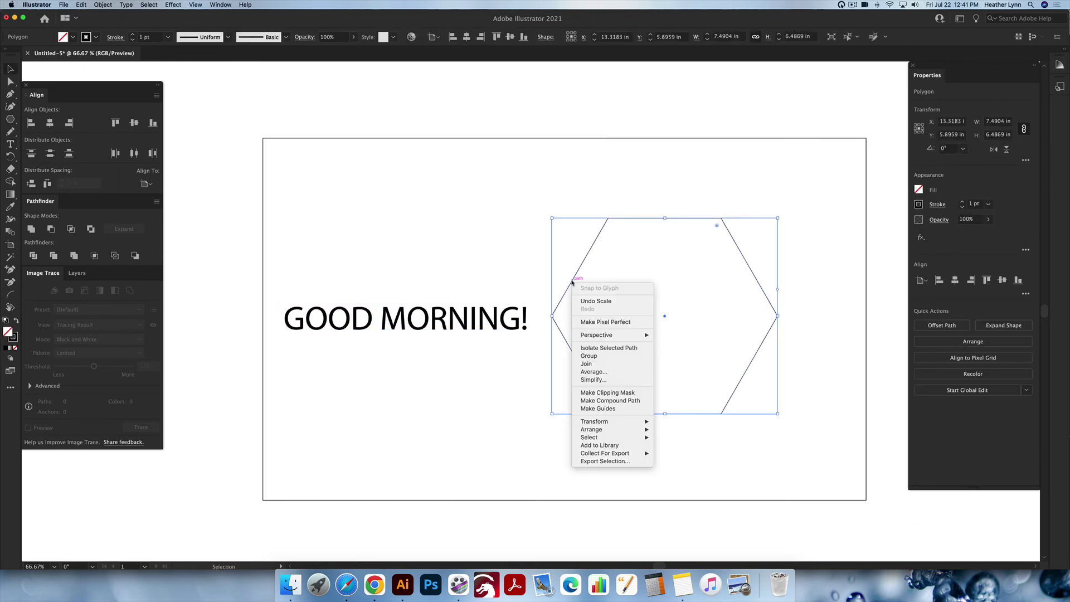
{"action": "mouse_move", "coordinate": [614, 429]}
{"action": "left_click", "coordinate": [674, 430]}
- Try warping the text into the hexagon with Envelope Distort, then undo it
{"action": "left_click_drag", "start_coordinate": [780, 437], "coordinate": [397, 267]}
{"action": "left_click", "coordinate": [104, 5]}
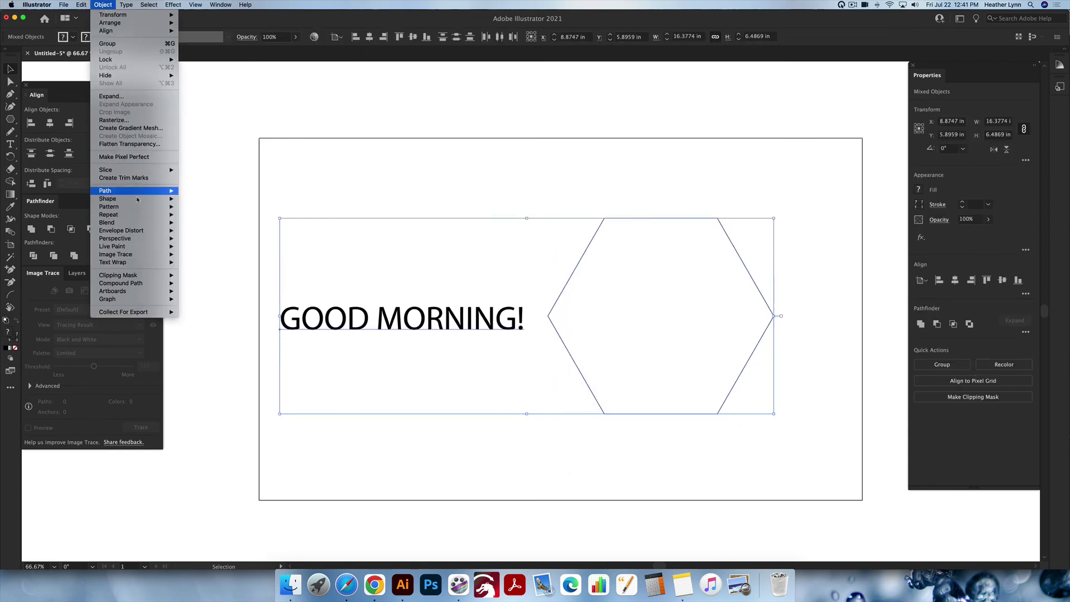
{"action": "mouse_move", "coordinate": [139, 230]}
{"action": "left_click", "coordinate": [237, 247]}
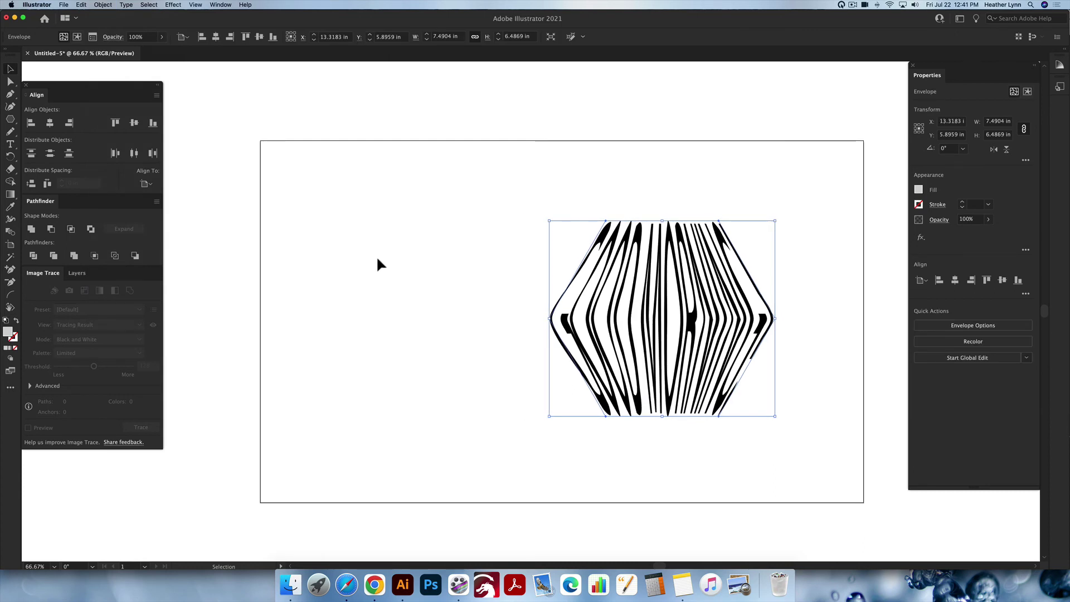
{"action": "key", "text": "super+z"}
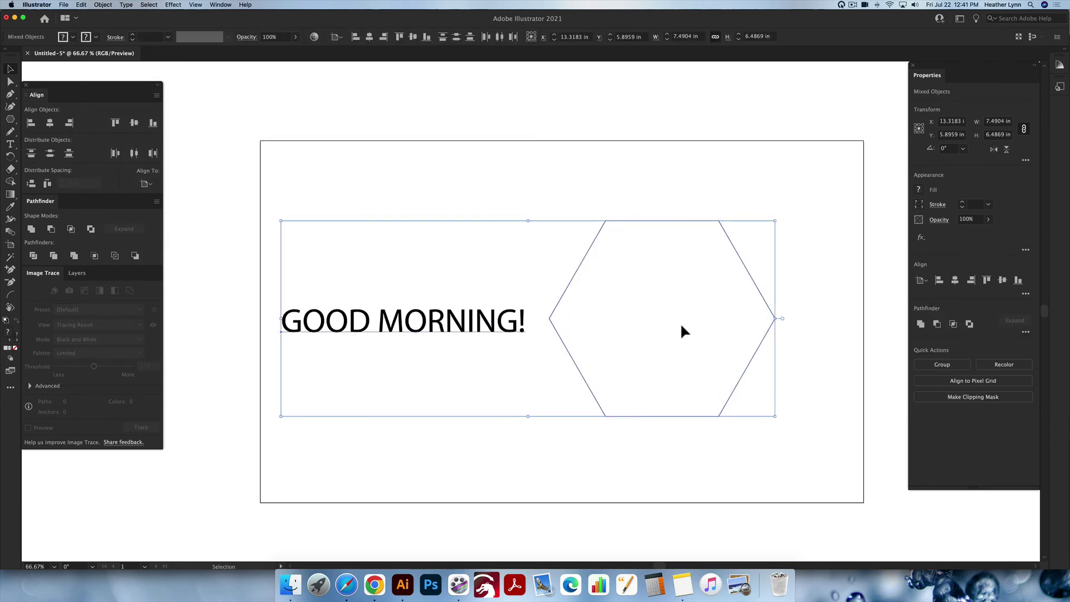
- Put 'MORNING!' on a second line, centre-align both lines, and move the text beside the hexagon
{"action": "left_click", "coordinate": [535, 336]}
{"action": "double_click", "coordinate": [383, 323]}
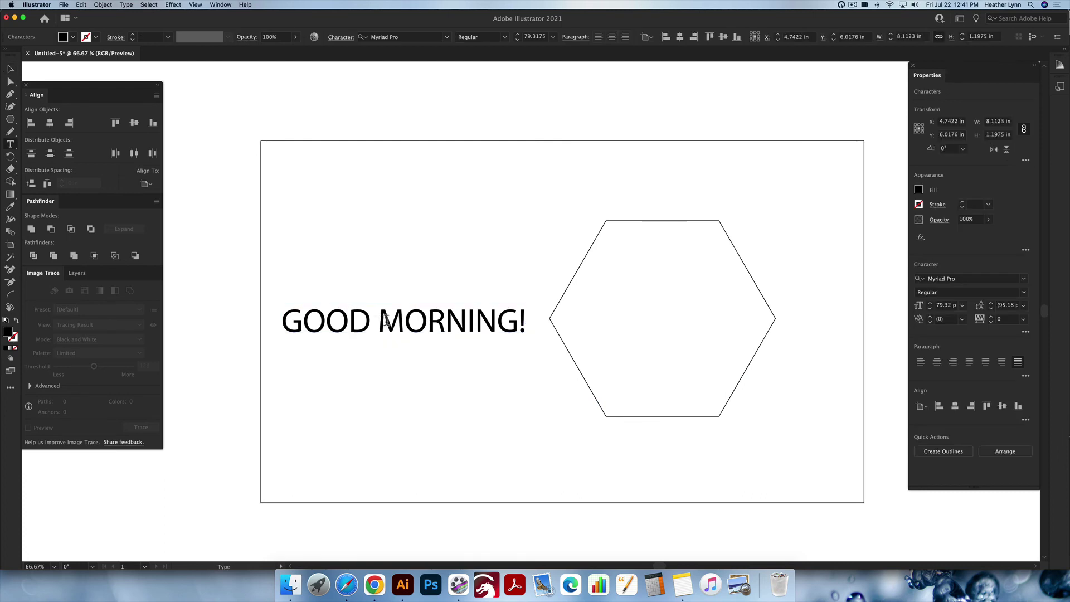
{"action": "key", "text": "Return"}
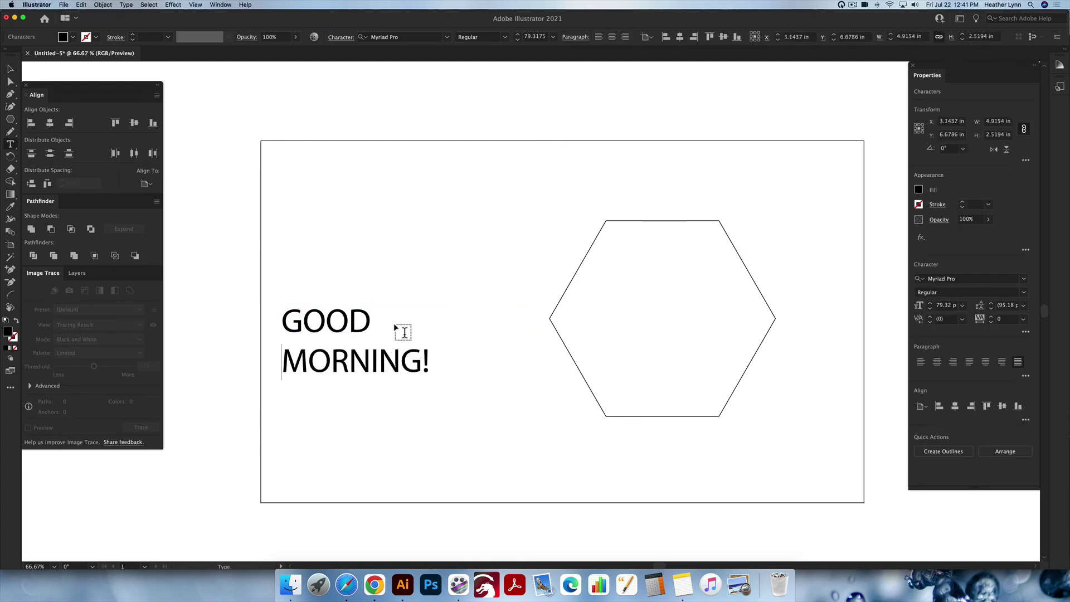
{"action": "key", "text": "Escape"}
{"action": "left_click", "coordinate": [410, 334]}
{"action": "left_click", "coordinate": [368, 368]}
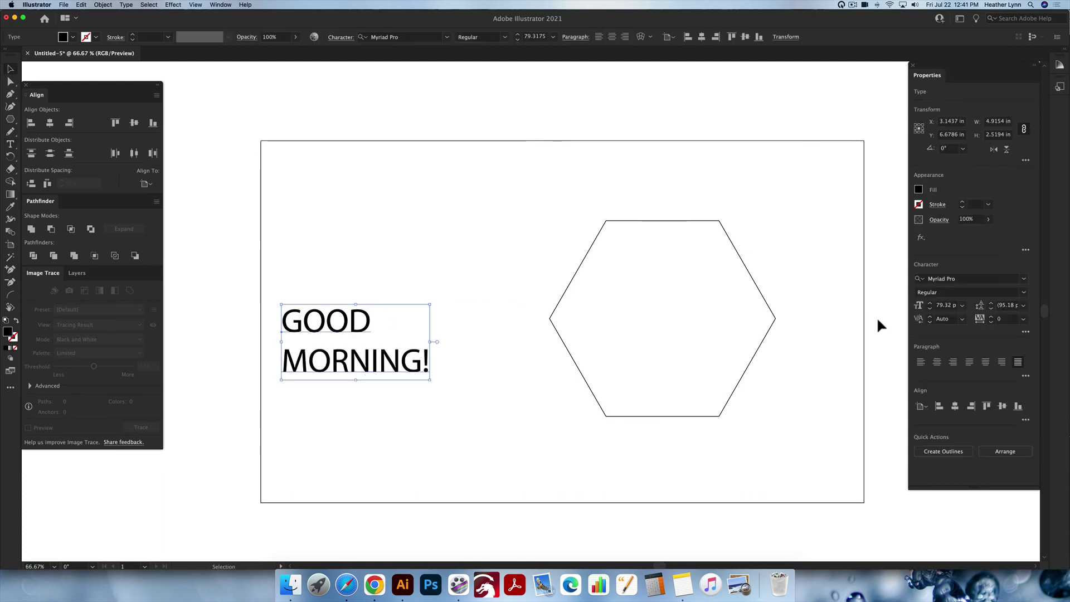
{"action": "left_click", "coordinate": [937, 362]}
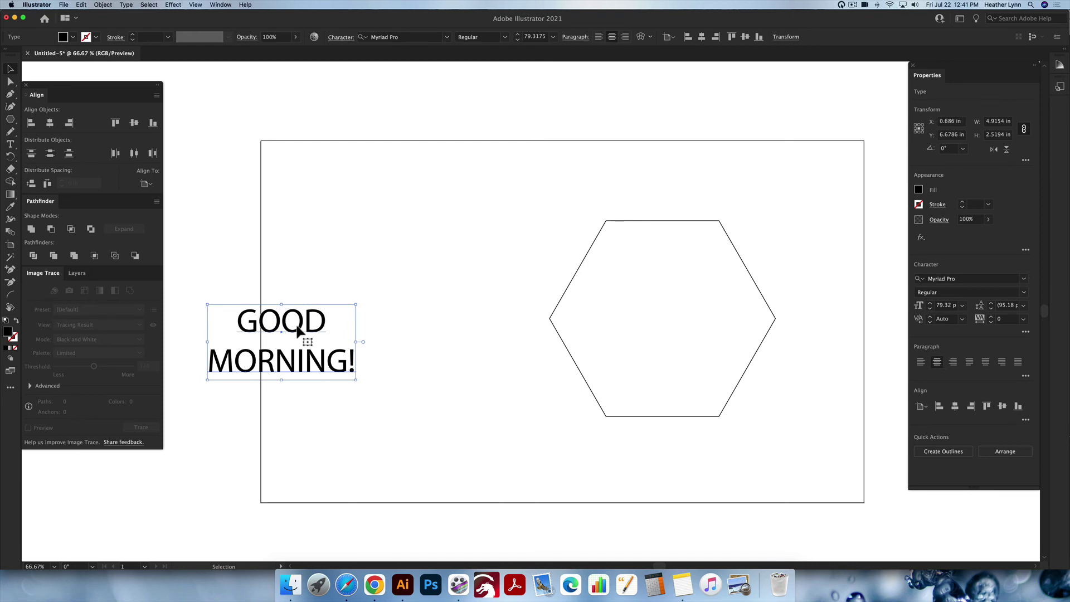
{"action": "left_click_drag", "start_coordinate": [304, 334], "coordinate": [380, 327]}
{"action": "left_click_drag", "start_coordinate": [694, 451], "coordinate": [428, 304]}
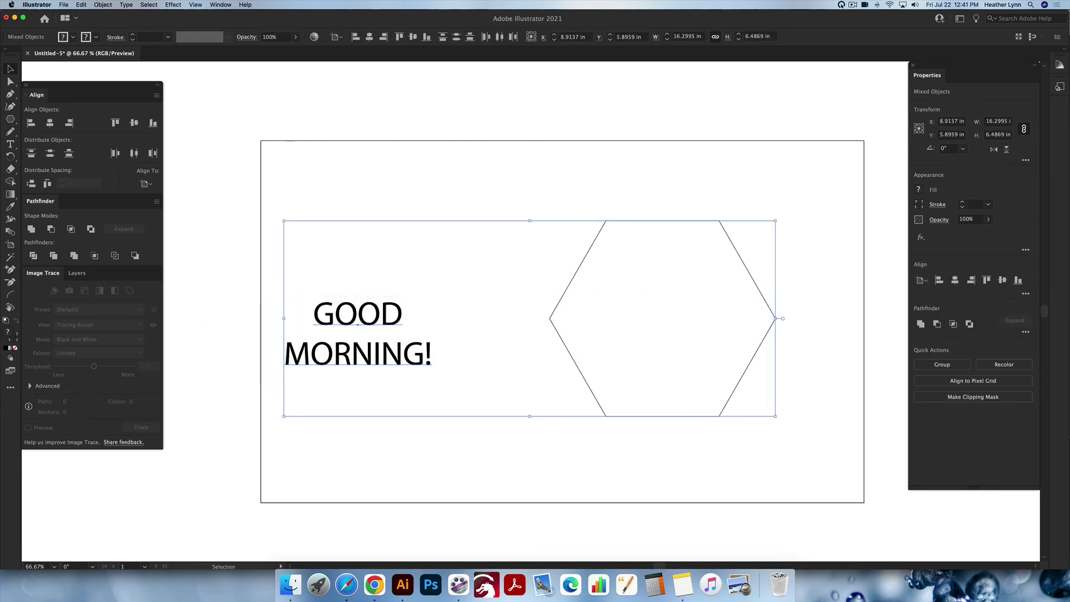
{"action": "left_click", "coordinate": [96, 5]}
{"action": "mouse_move", "coordinate": [144, 231]}
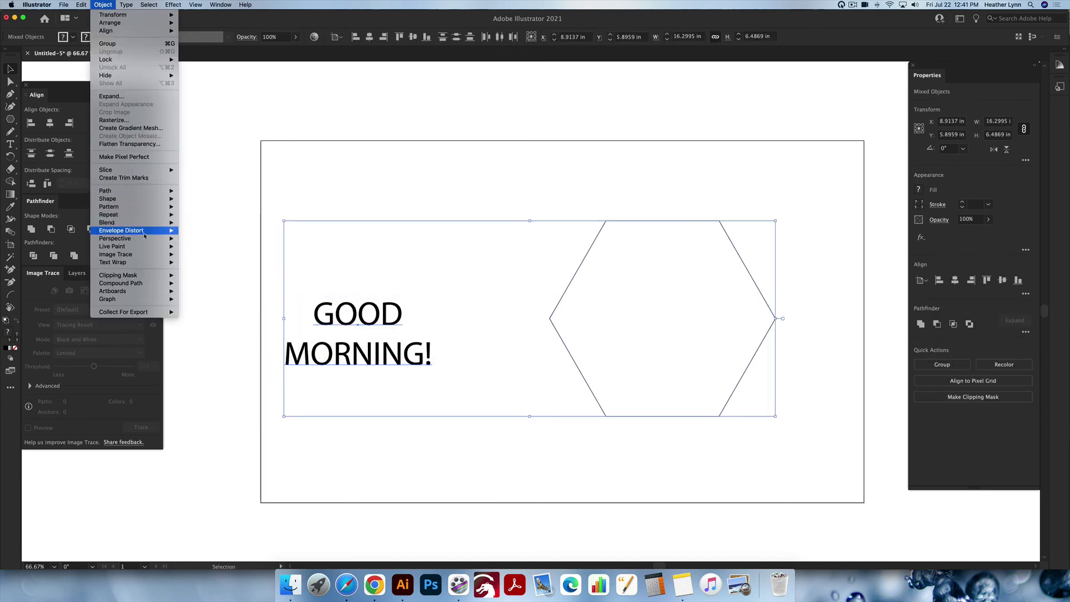
{"action": "left_click", "coordinate": [223, 247]}
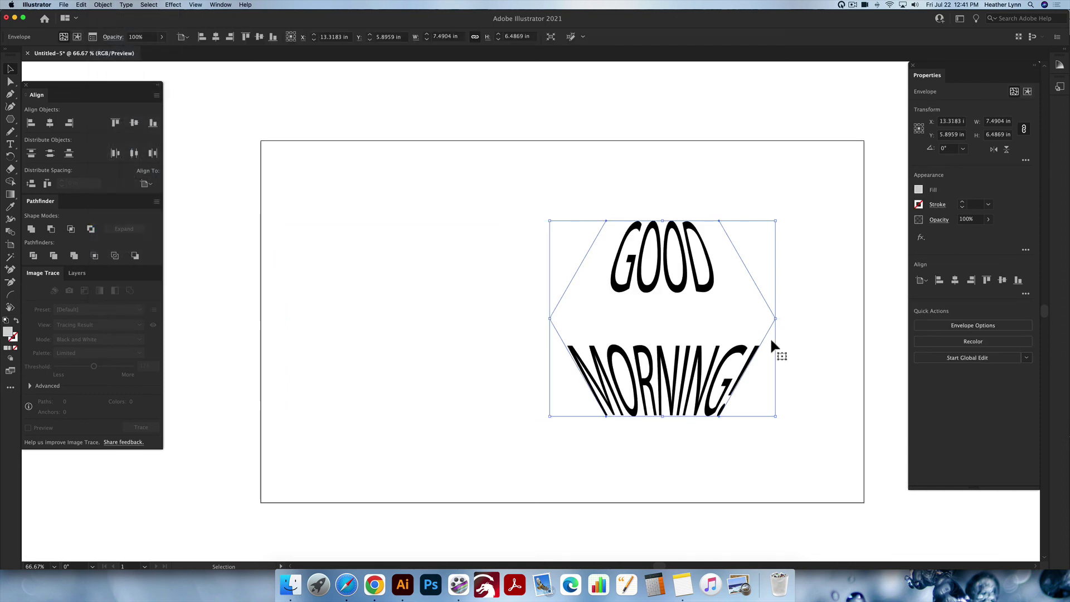
{"action": "left_click", "coordinate": [808, 336]}
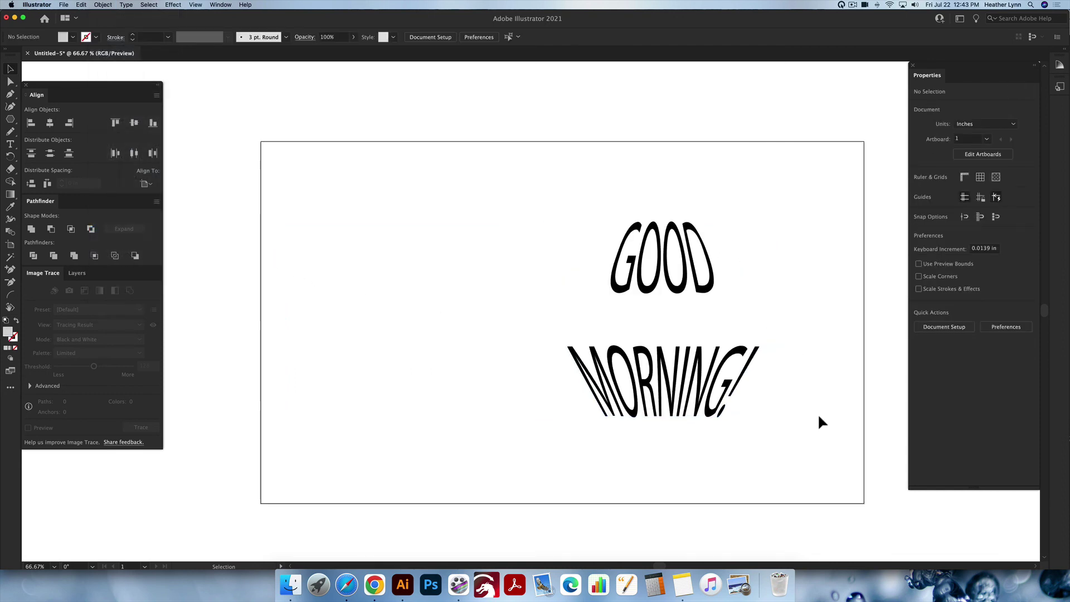
{"action": "left_click", "coordinate": [739, 392]}
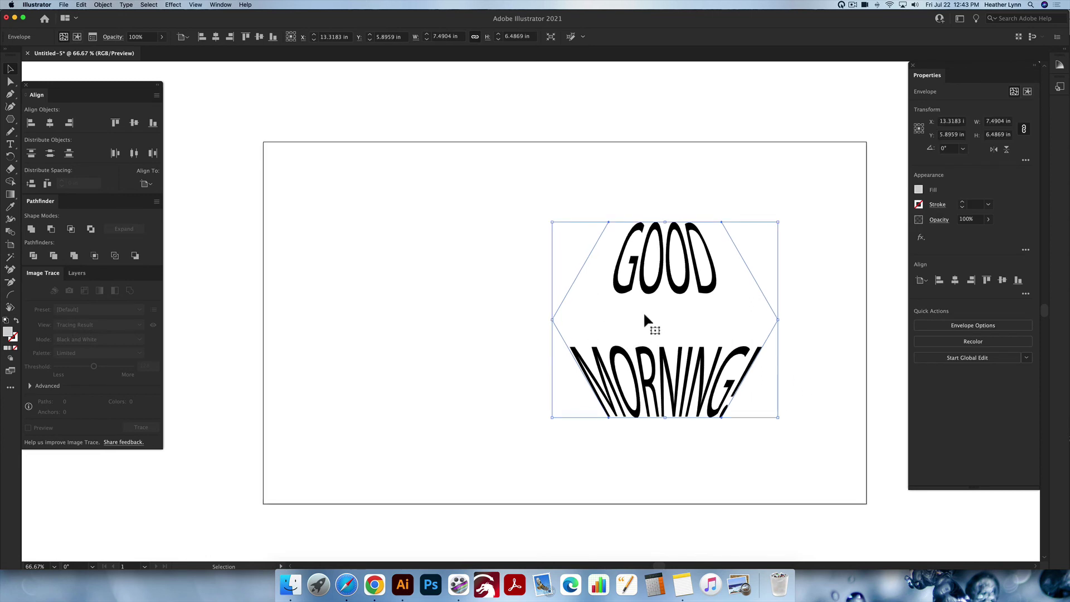
{"action": "left_click", "coordinate": [781, 381]}
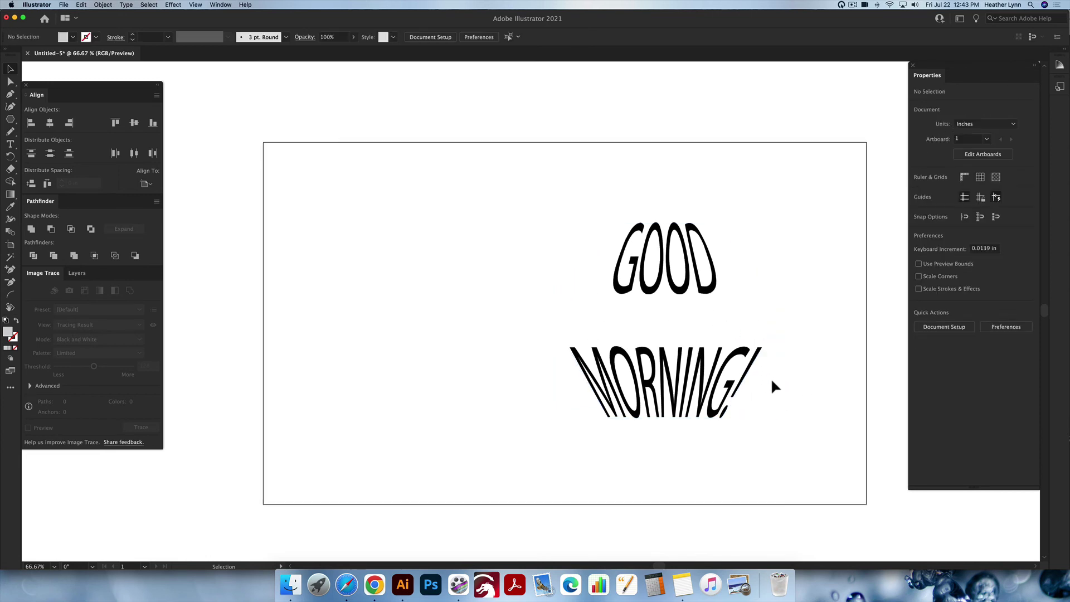
{"action": "left_click", "coordinate": [690, 385]}
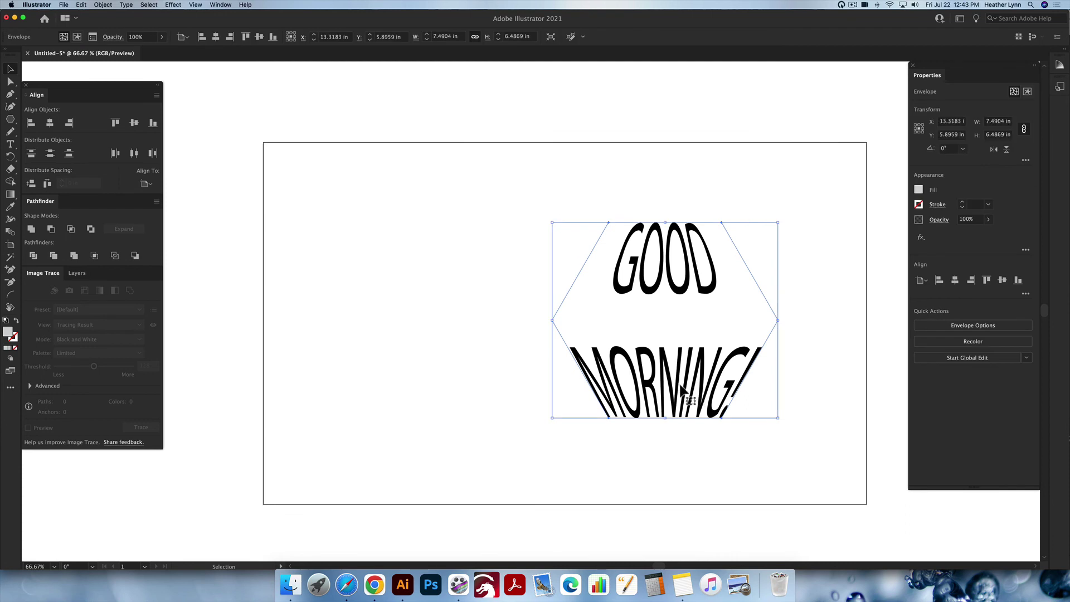
{"action": "key", "text": "super+z"}
{"action": "left_click", "coordinate": [440, 418]}
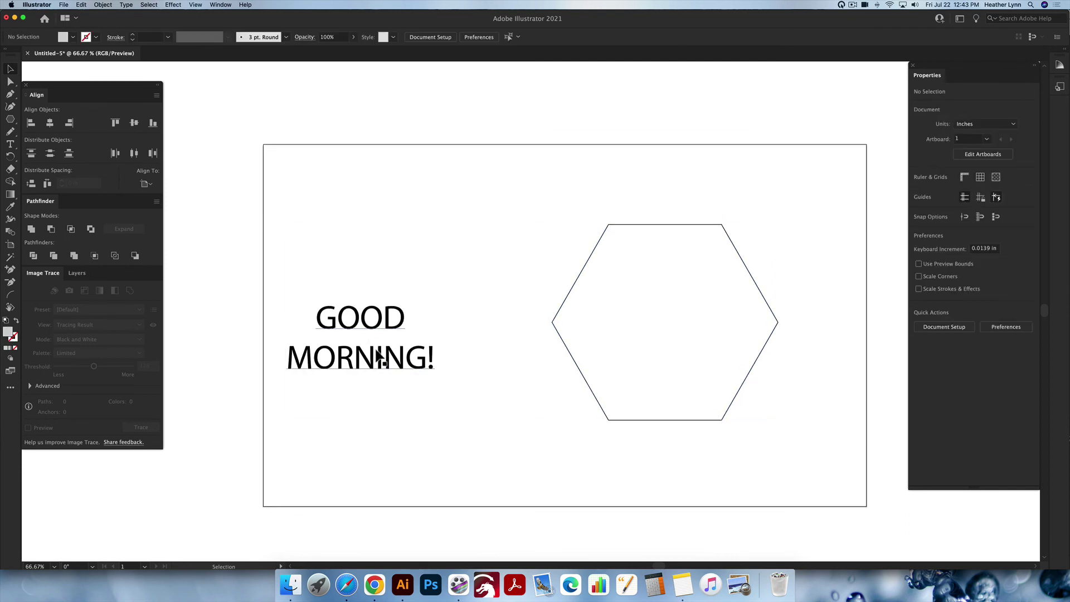
- Raise the GOOD MORNING! font size to about 130 pt and shift it up-right
{"action": "left_click", "coordinate": [379, 357]}
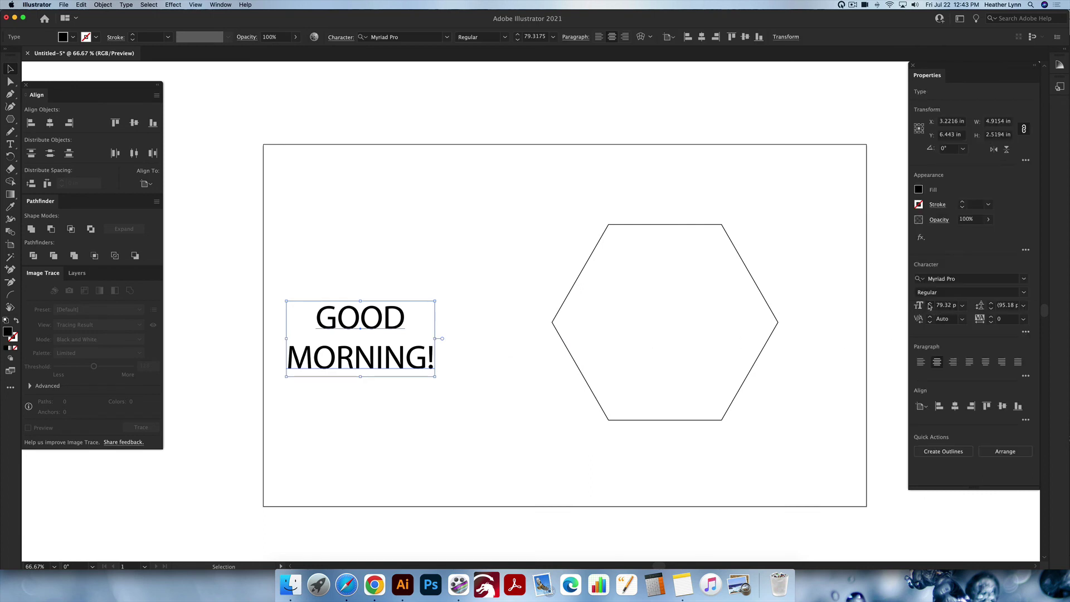
{"action": "left_click_drag", "start_coordinate": [930, 304], "coordinate": [930, 306]}
{"action": "left_click_drag", "start_coordinate": [395, 378], "coordinate": [425, 358]}
- Warp the text into the hexagon with Envelope Distort > Make with Top Object (Option+Cmd+C)
{"action": "left_click_drag", "start_coordinate": [705, 457], "coordinate": [435, 286]}
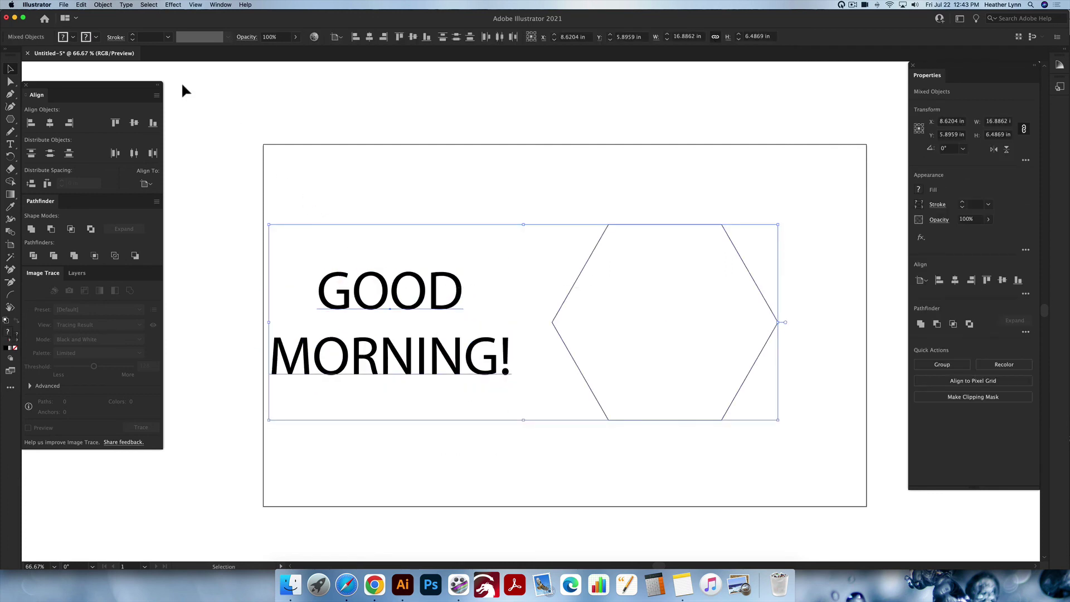
{"action": "left_click", "coordinate": [103, 5]}
{"action": "mouse_move", "coordinate": [134, 230]}
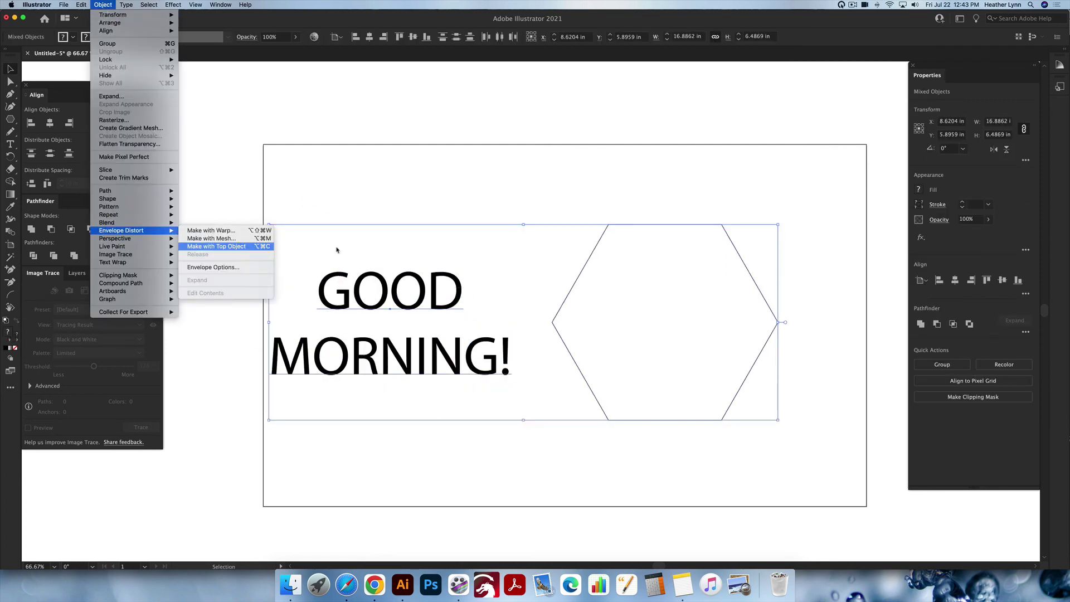
{"action": "key", "text": "alt+super+c"}
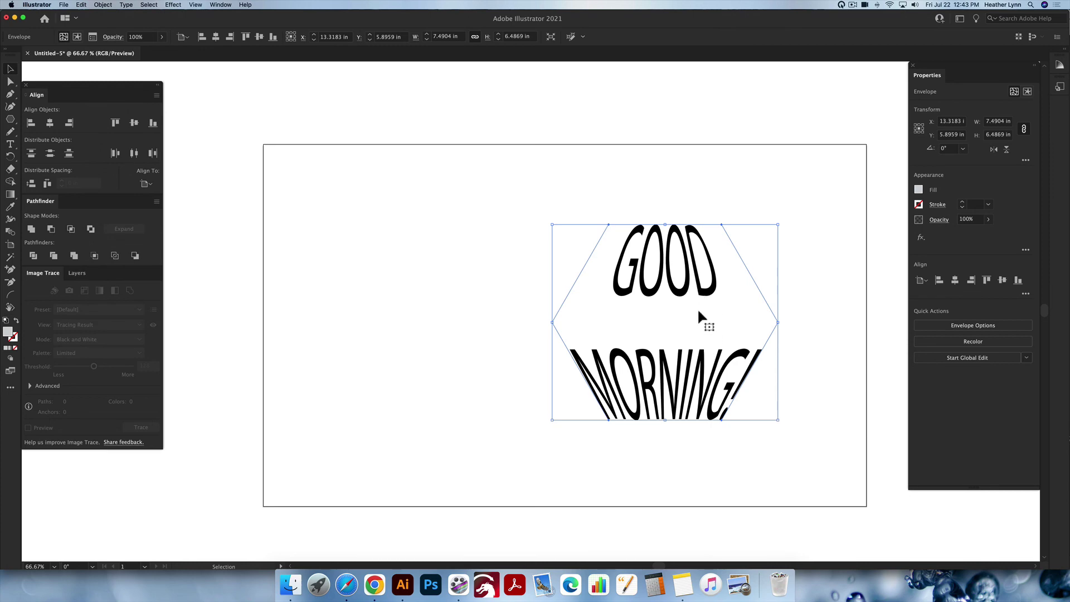
{"action": "left_click_drag", "start_coordinate": [790, 387], "coordinate": [624, 270]}
{"action": "left_click", "coordinate": [798, 365]}
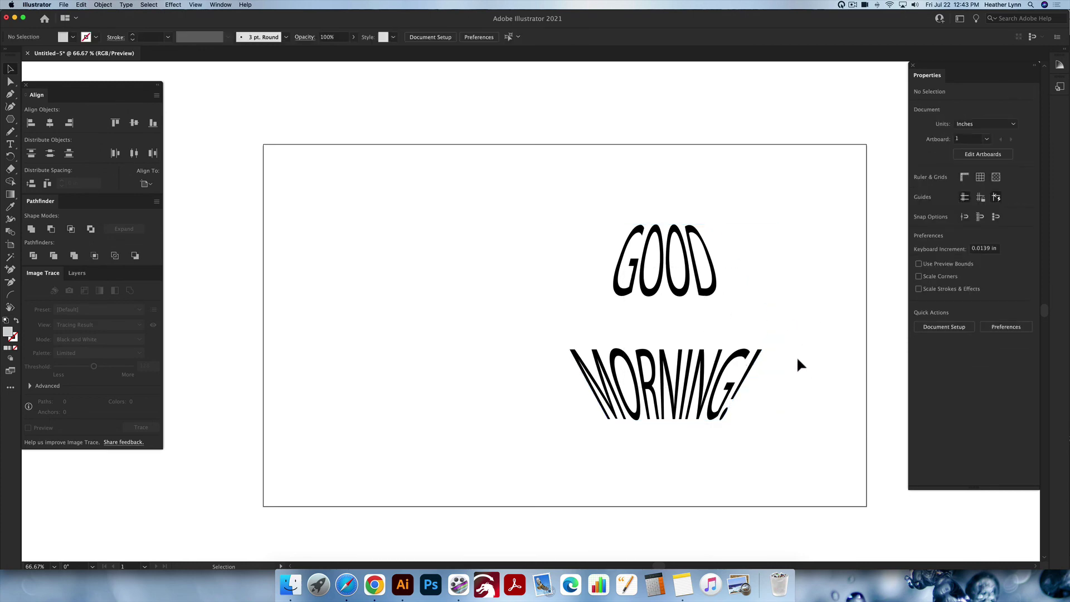
{"action": "left_click_drag", "start_coordinate": [787, 389], "coordinate": [621, 259]}
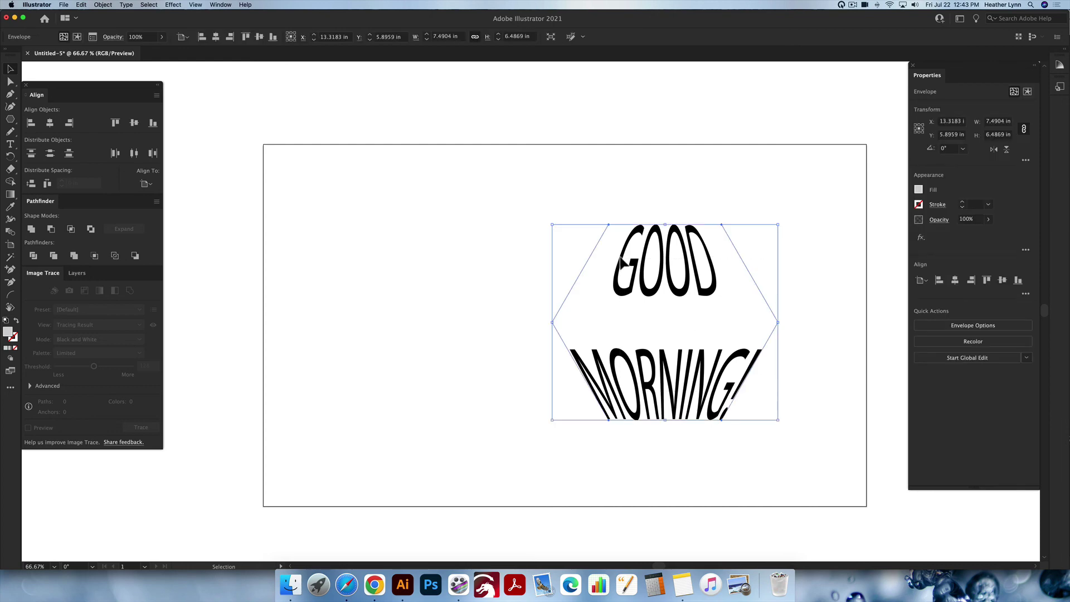
- Delete the hexagon-warped GOOD MORNING! envelope so nothing remains on the artboard
{"action": "scroll", "coordinate": [622, 261], "scroll_direction": "right", "scroll_amount": 3}
{"action": "scroll", "coordinate": [622, 261], "scroll_direction": "left", "scroll_amount": 2}
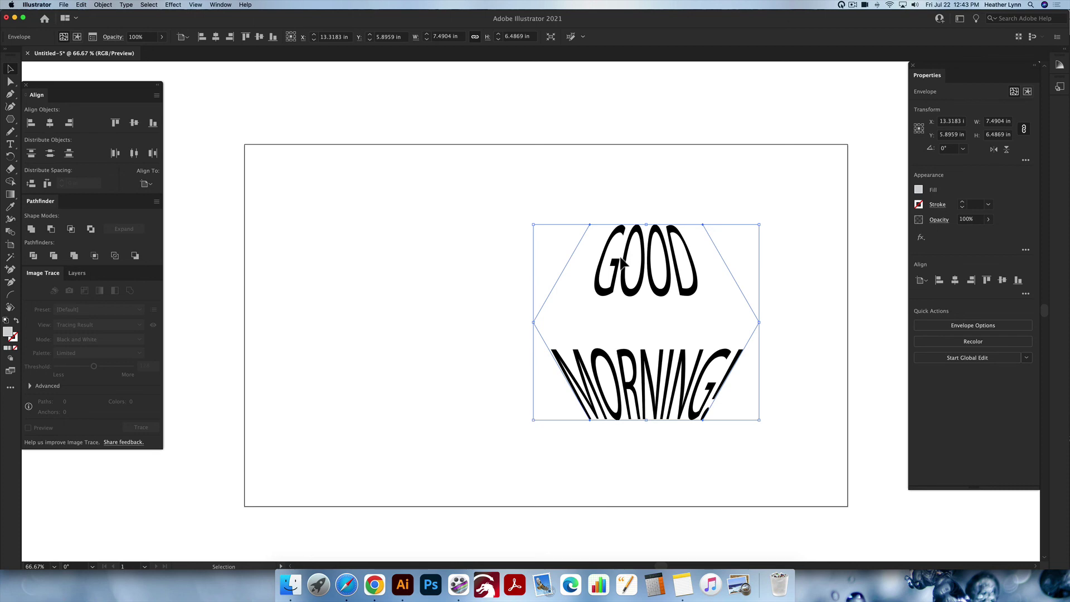
{"action": "scroll", "coordinate": [622, 260], "scroll_direction": "down", "scroll_amount": 1}
{"action": "scroll", "coordinate": [622, 261], "scroll_direction": "up", "scroll_amount": 1}
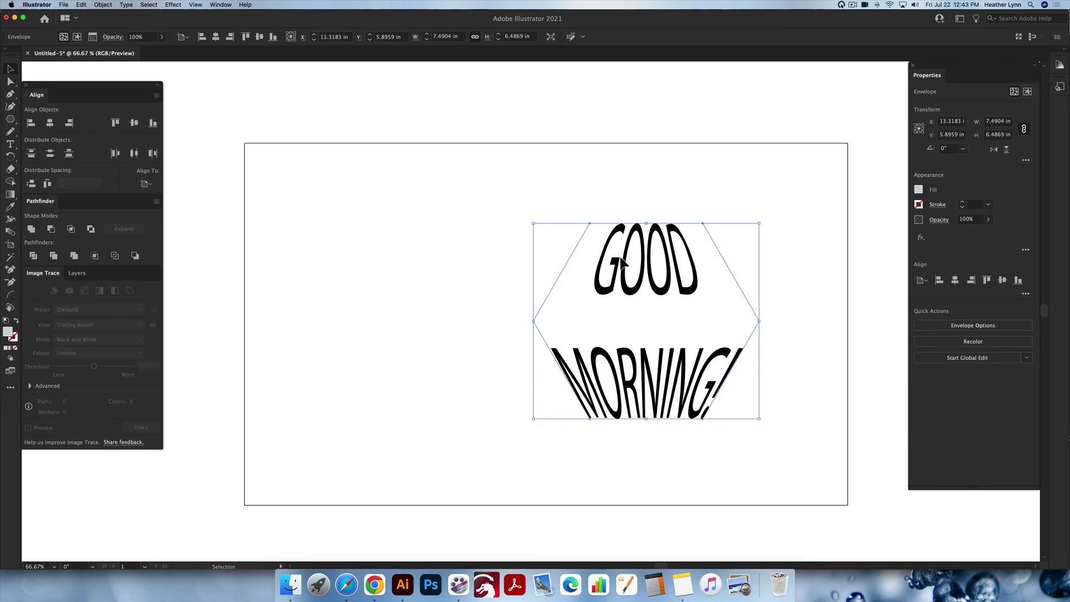
{"action": "key", "text": "Delete"}
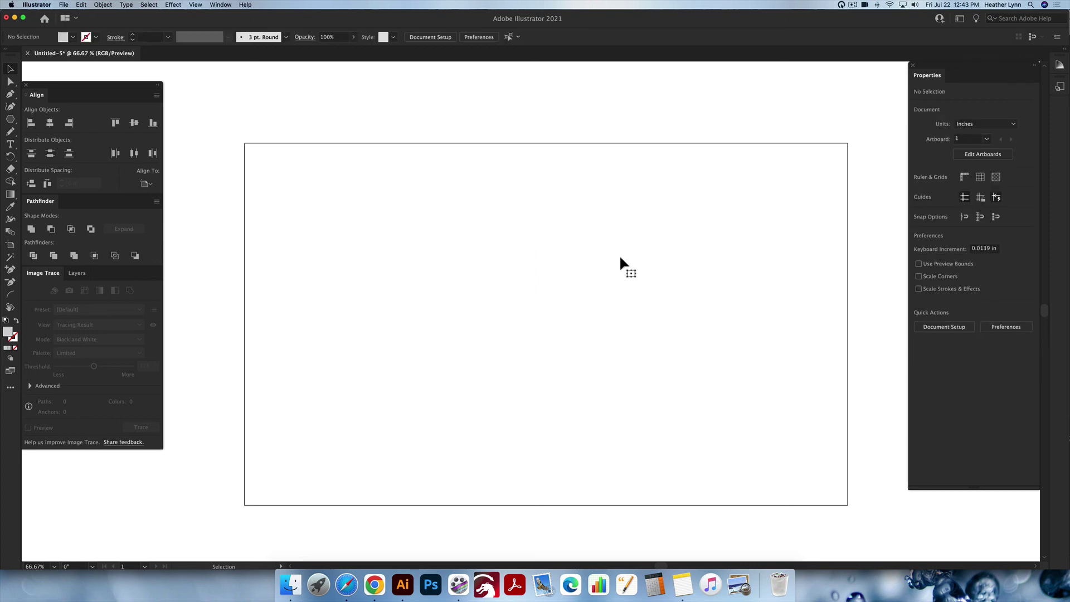